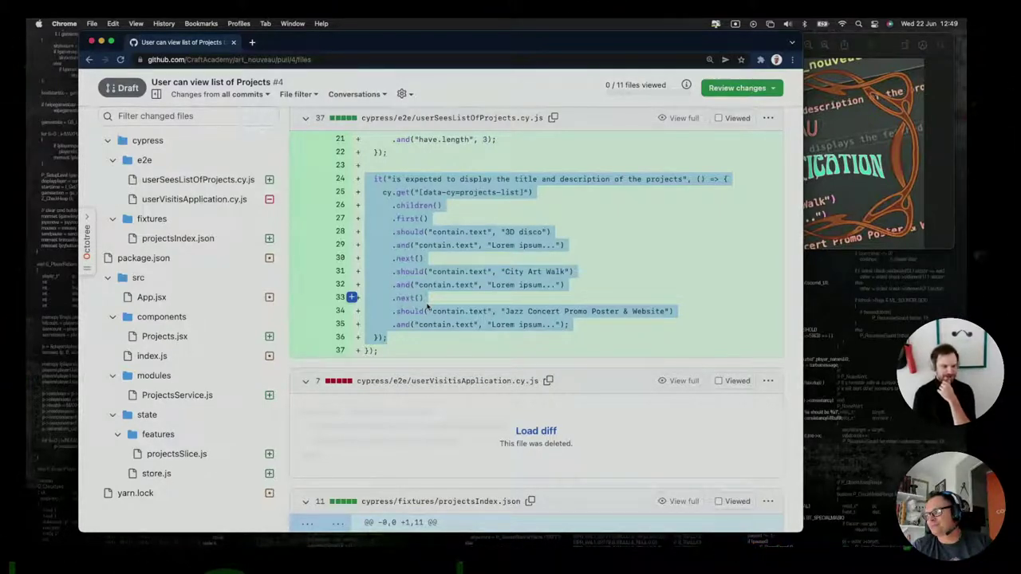
# Scroll PR #4's Files changed list back up to the top of the 11-file diff.
pyautogui.scroll(10, 436, 296)
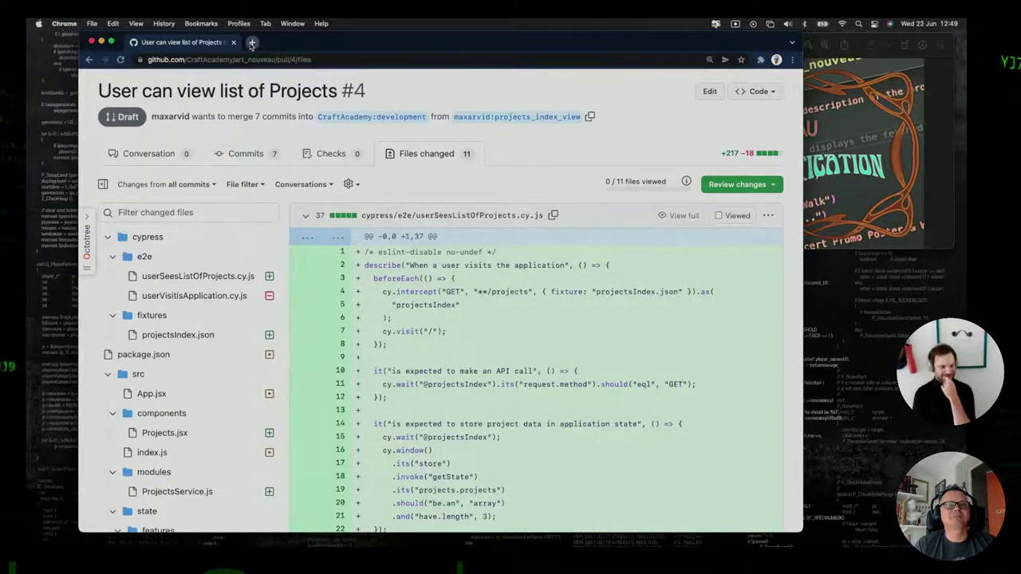
# In a new tab, open CraftAcademy's art_nouveau repository and look through its projects.
pyautogui.click(251, 43)
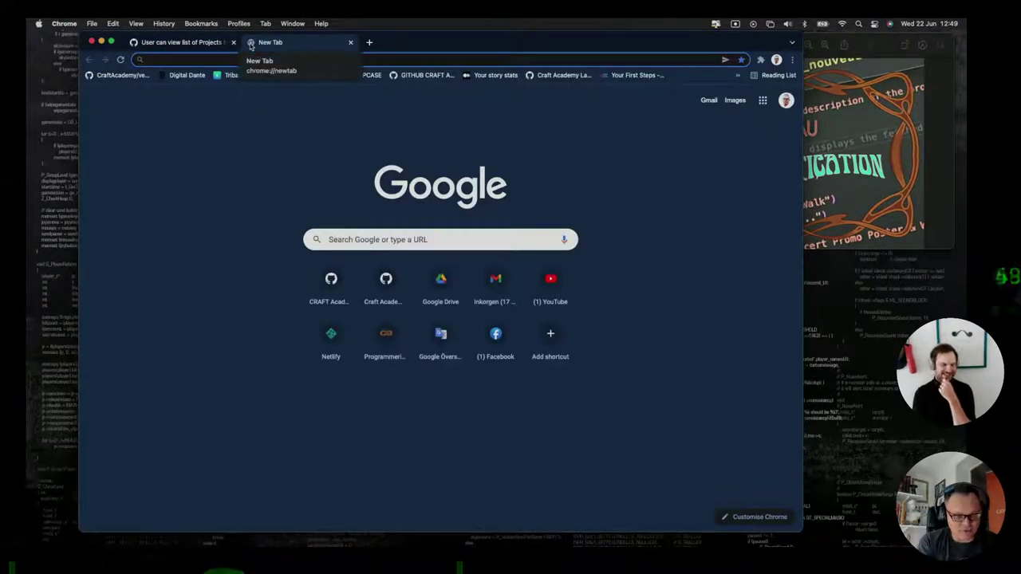
pyautogui.write('git')
pyautogui.press('Return')
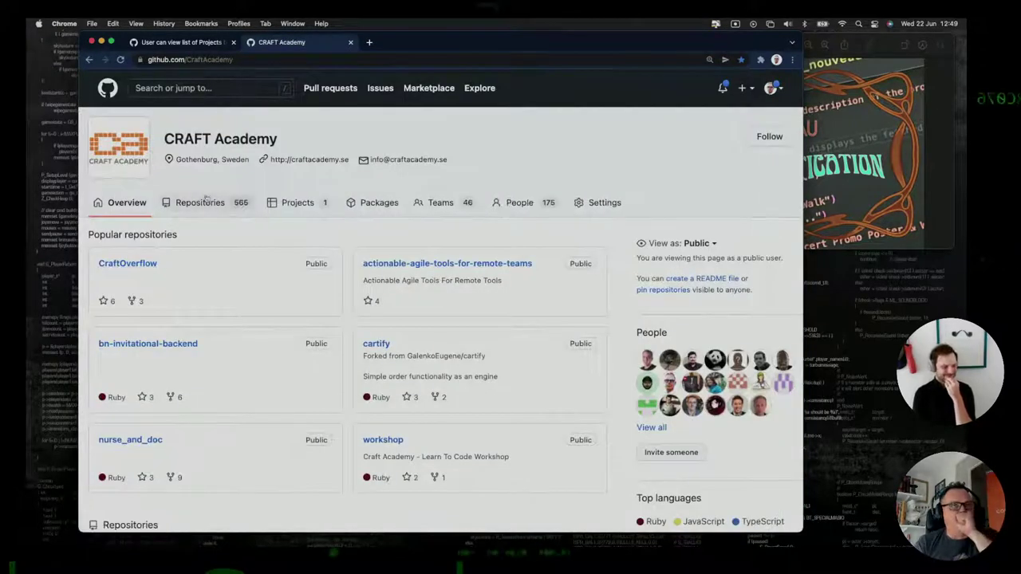
pyautogui.click(199, 206)
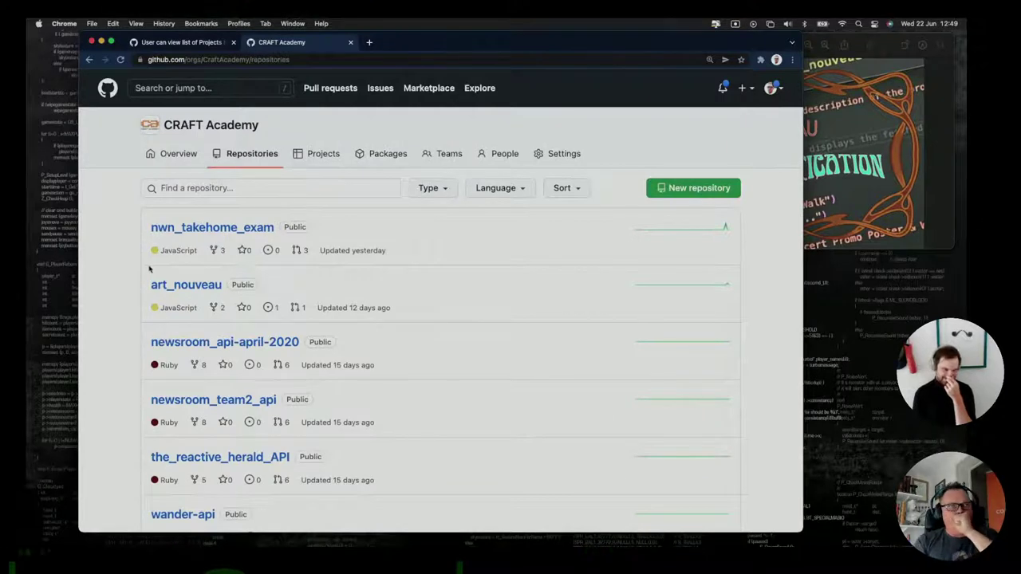
pyautogui.click(165, 285)
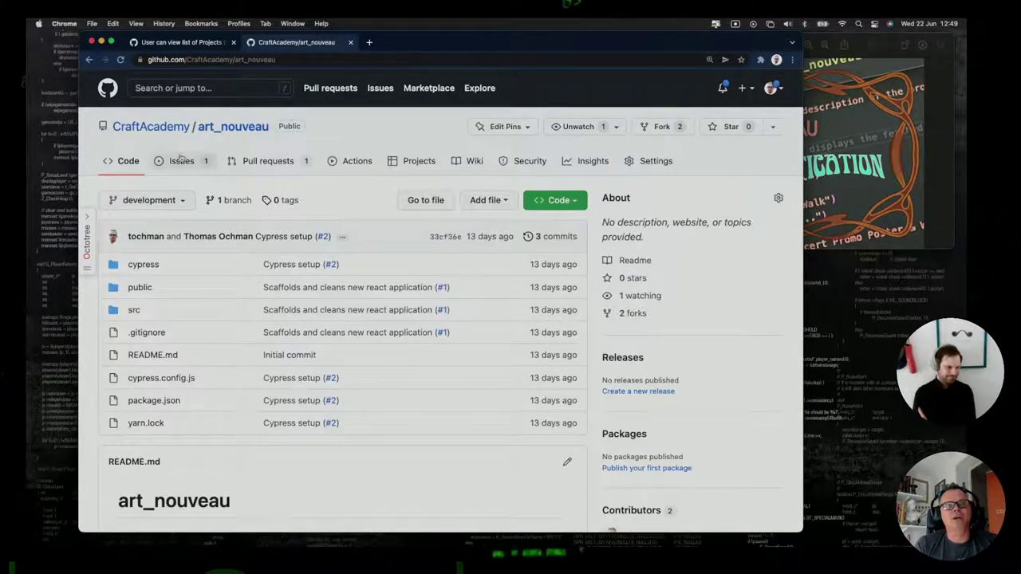
pyautogui.click(180, 161)
pyautogui.click(415, 162)
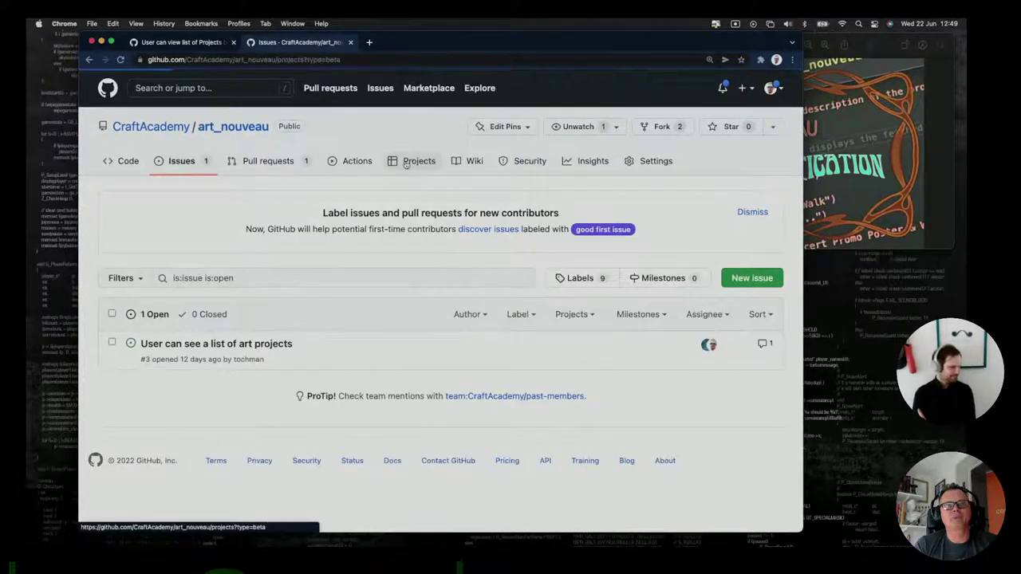
pyautogui.click(156, 231)
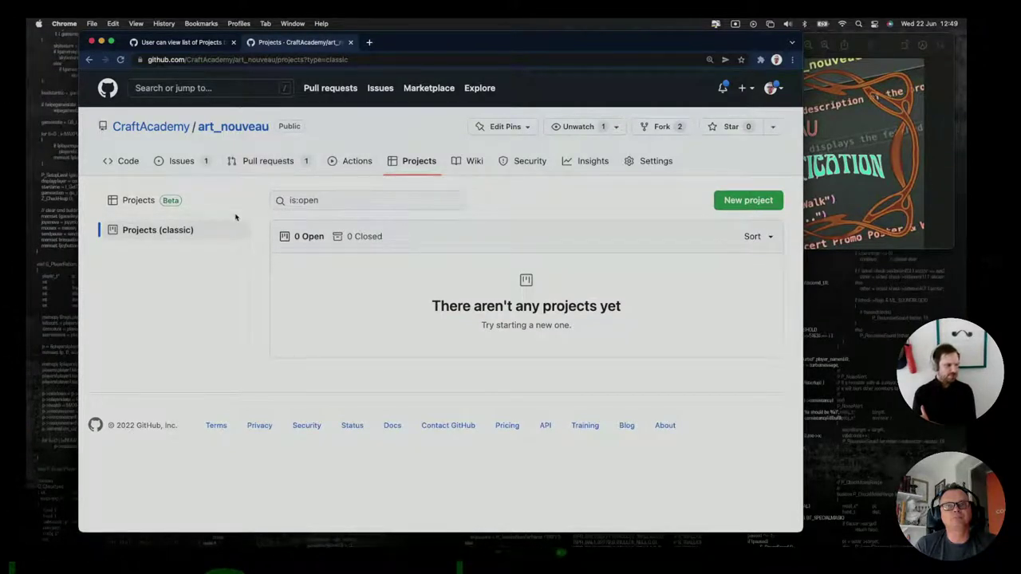
# Return to the CraftAcademy organization's Projects and open the Art Nouveau board.
pyautogui.click(163, 128)
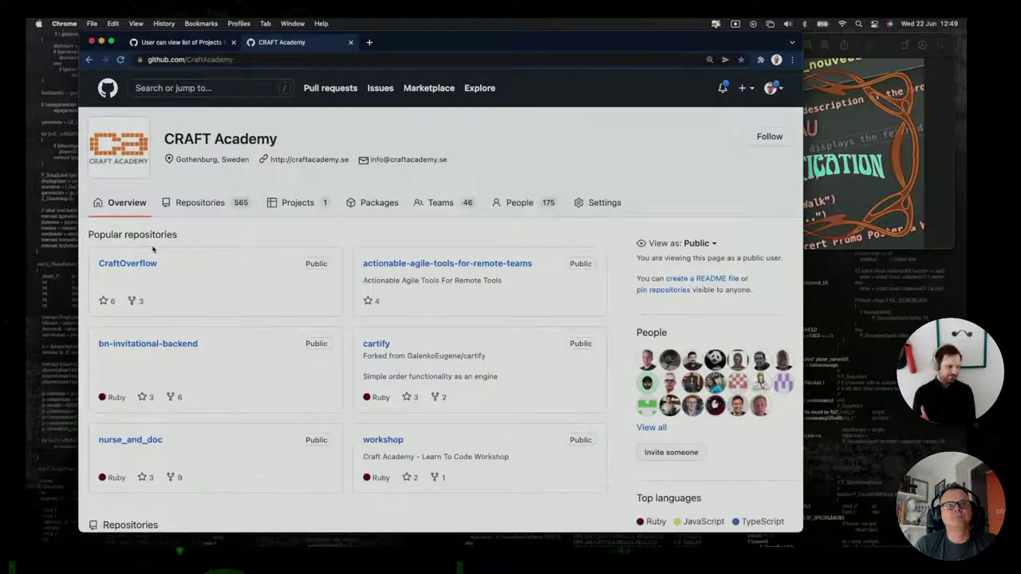
pyautogui.click(297, 202)
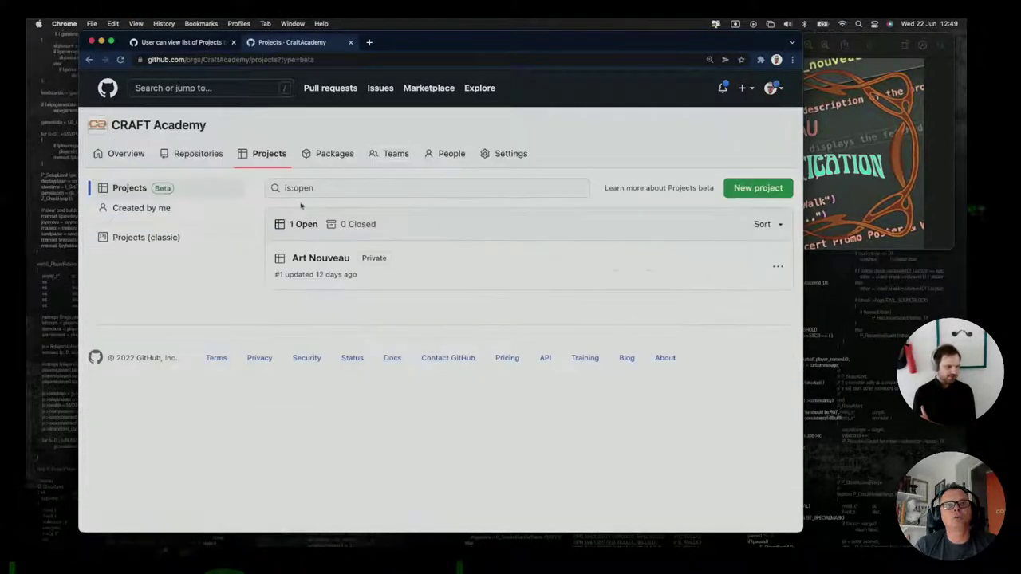
pyautogui.click(329, 259)
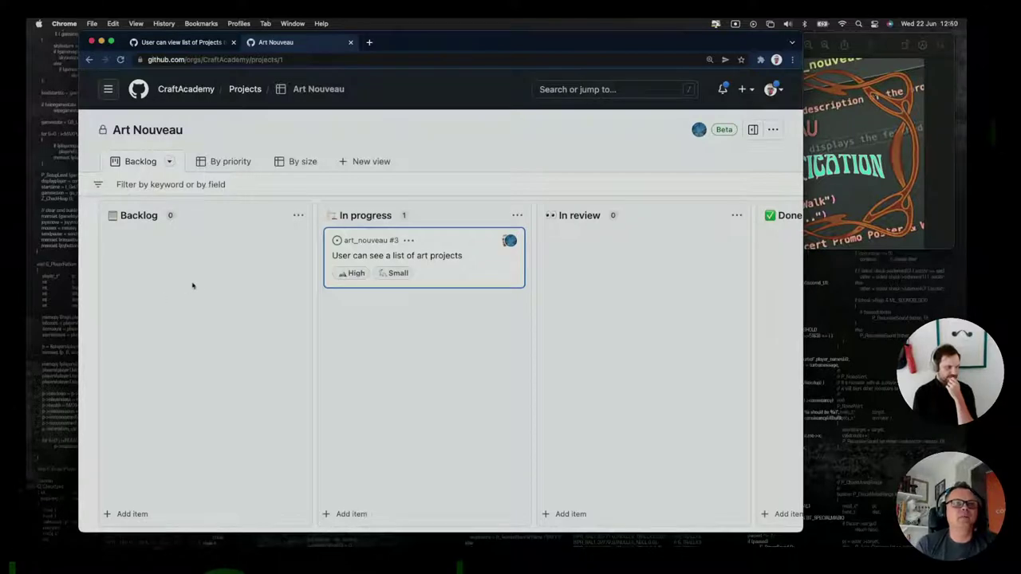
# Discard a half-typed 'no projects' Backlog draft and widen the window to reveal the Done column.
pyautogui.click(120, 513)
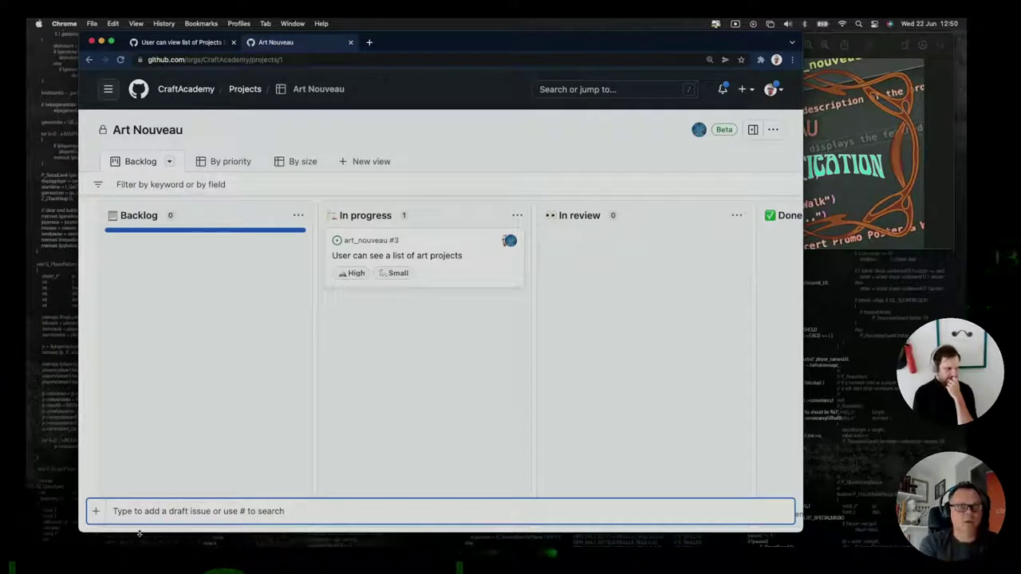
pyautogui.write('User c')
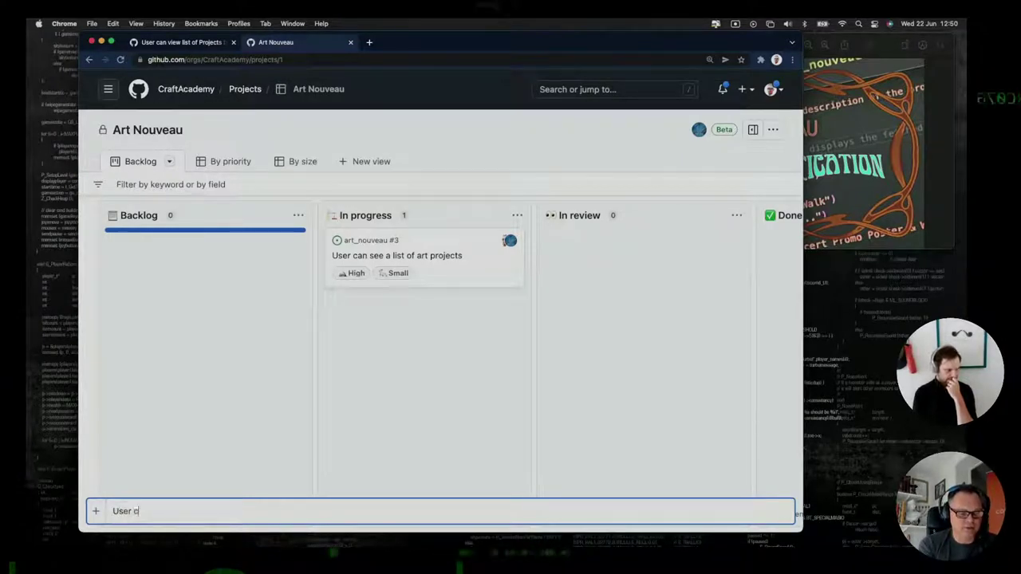
pyautogui.press('BackSpace')
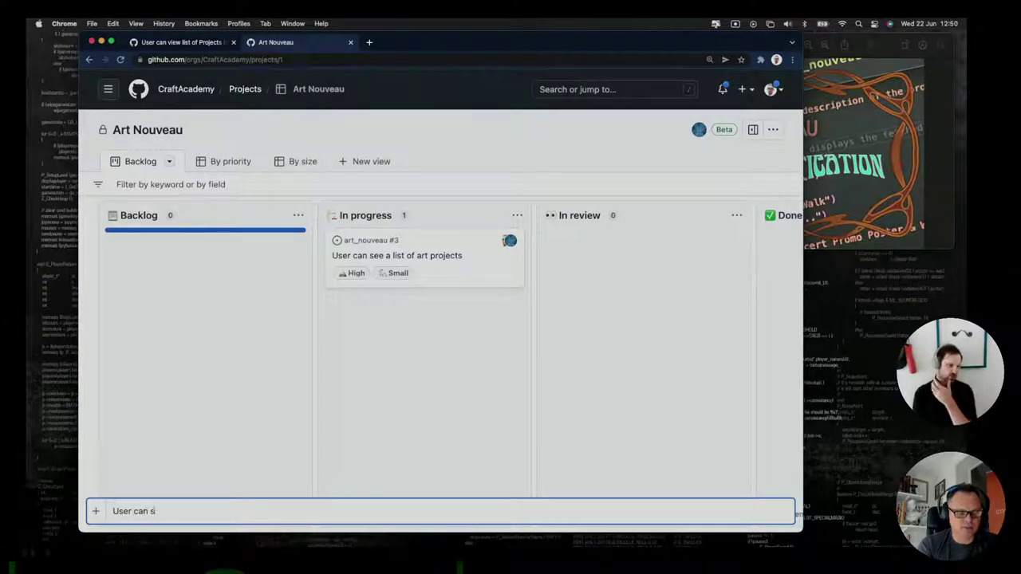
pyautogui.write('can see message')
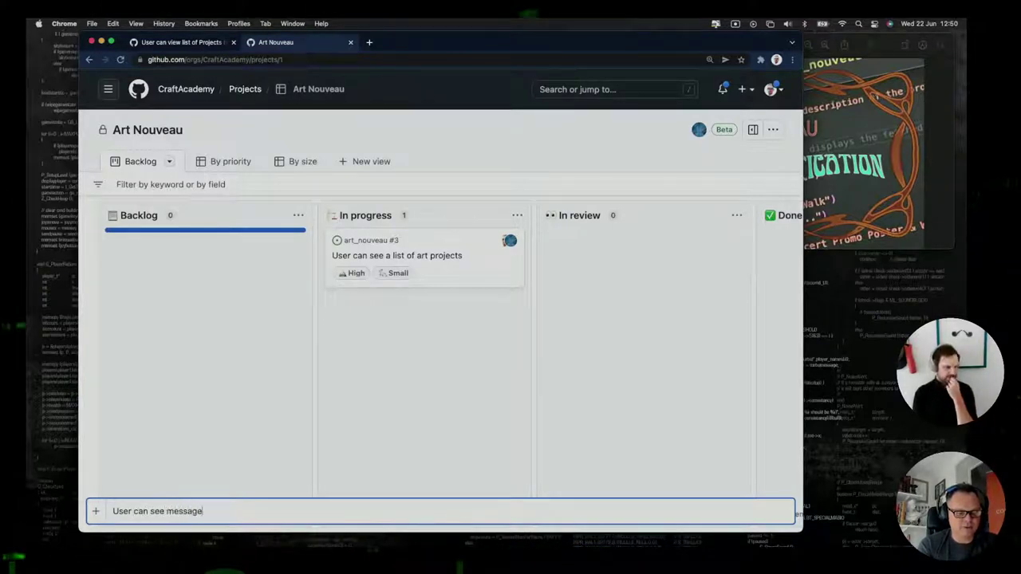
pyautogui.write(' about ')
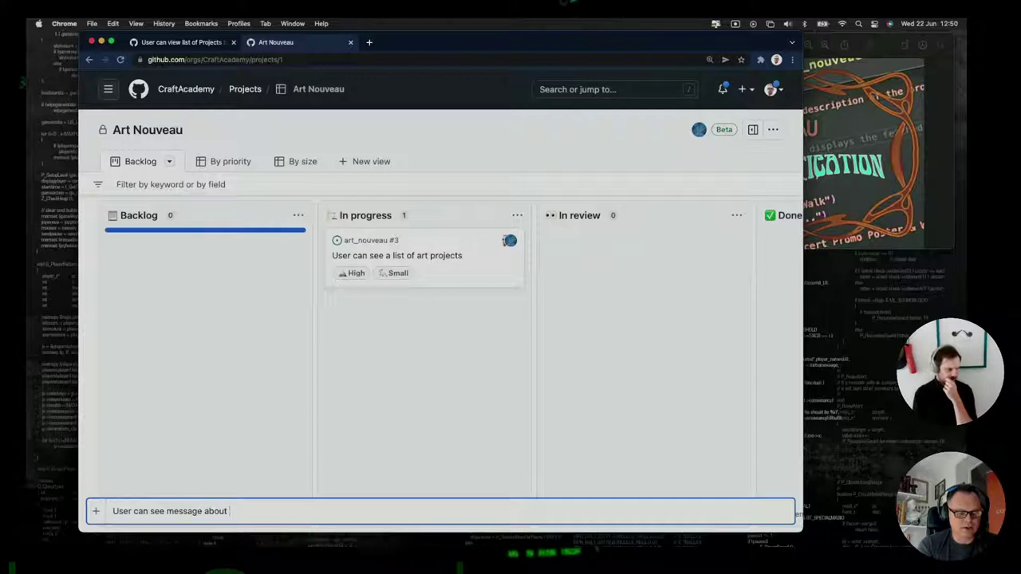
pyautogui.write('em')
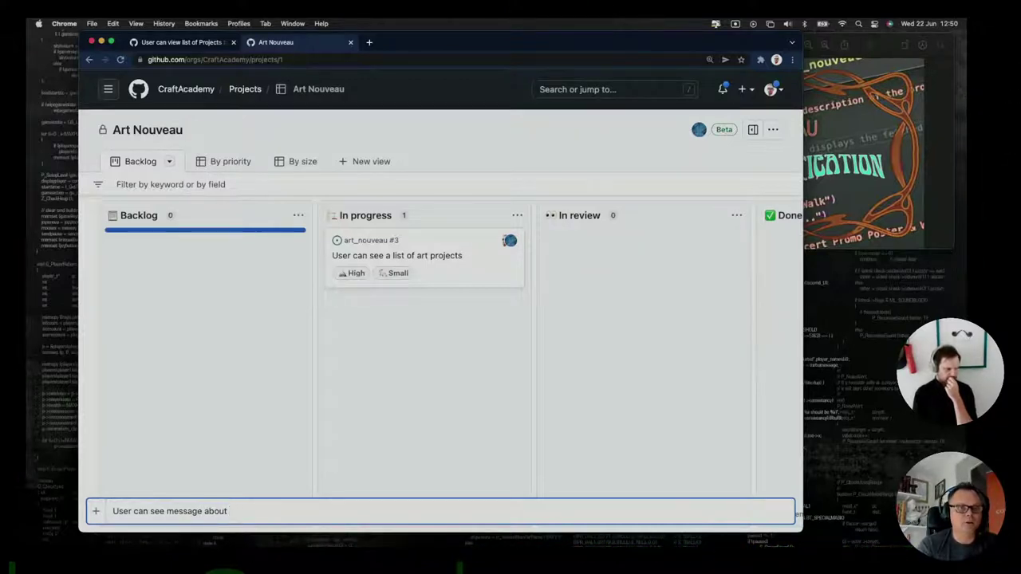
pyautogui.write('n')
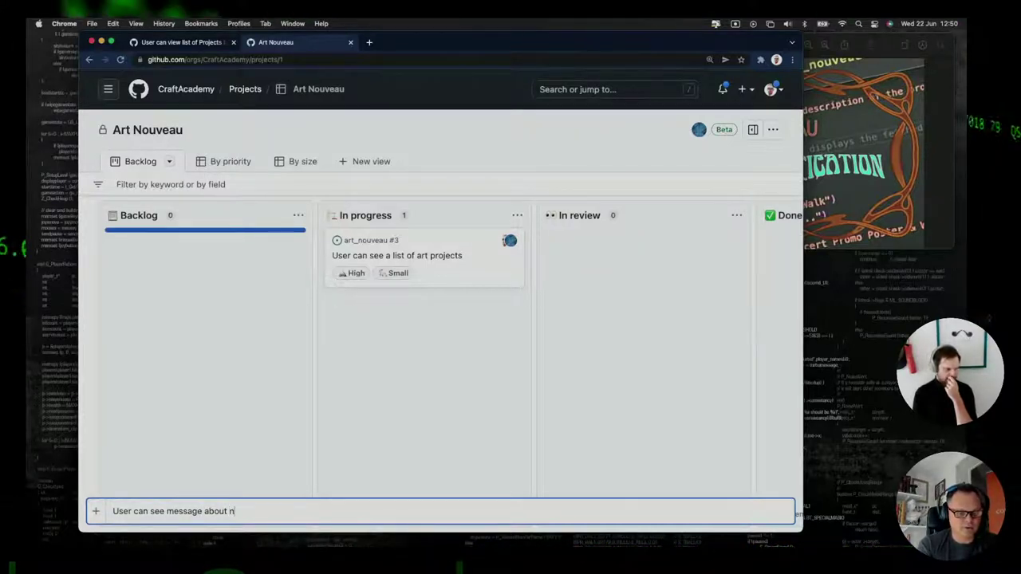
pyautogui.write('o projects being available')
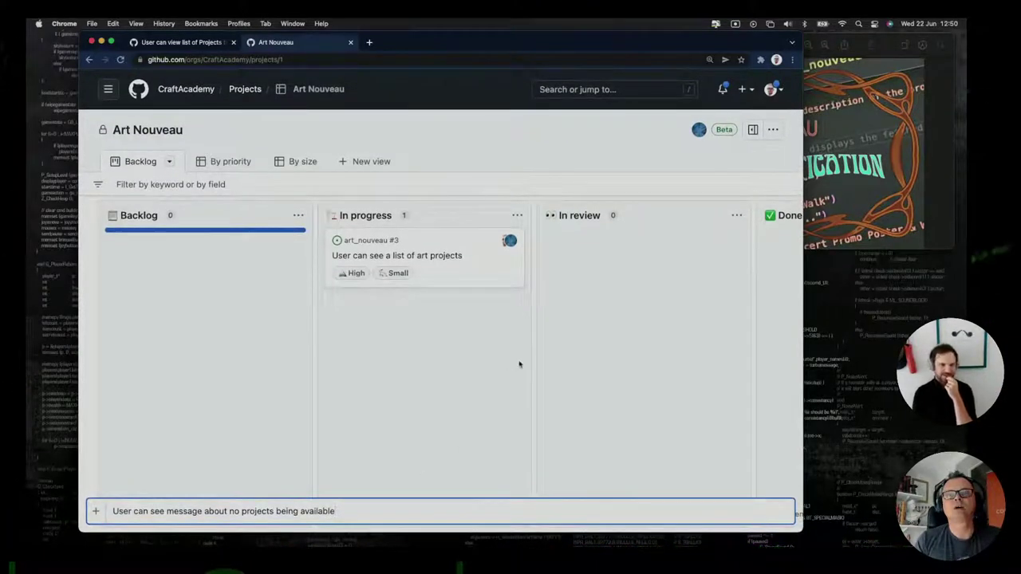
pyautogui.press('Escape')
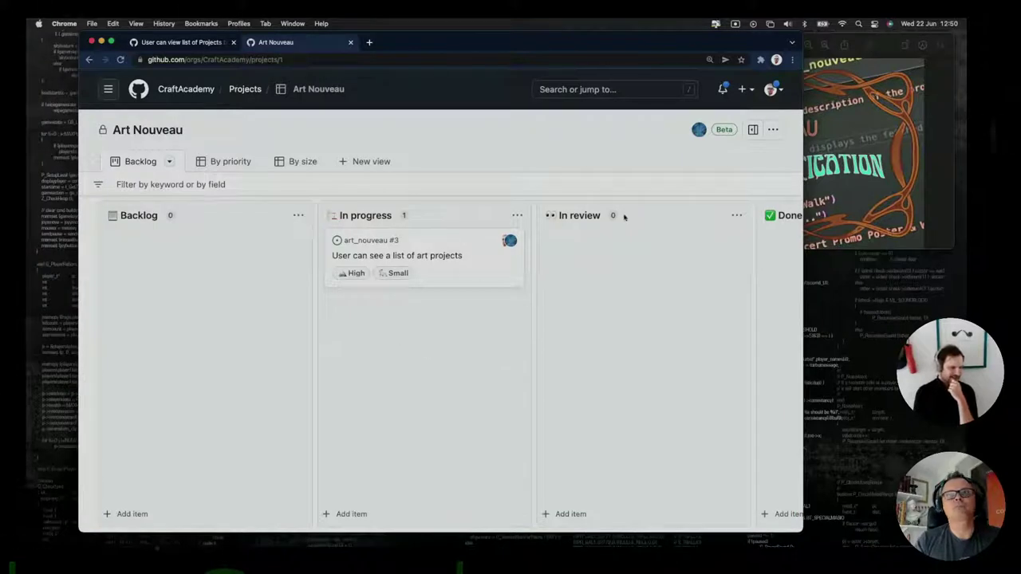
pyautogui.moveTo(802, 500); pyautogui.dragTo(967, 500)
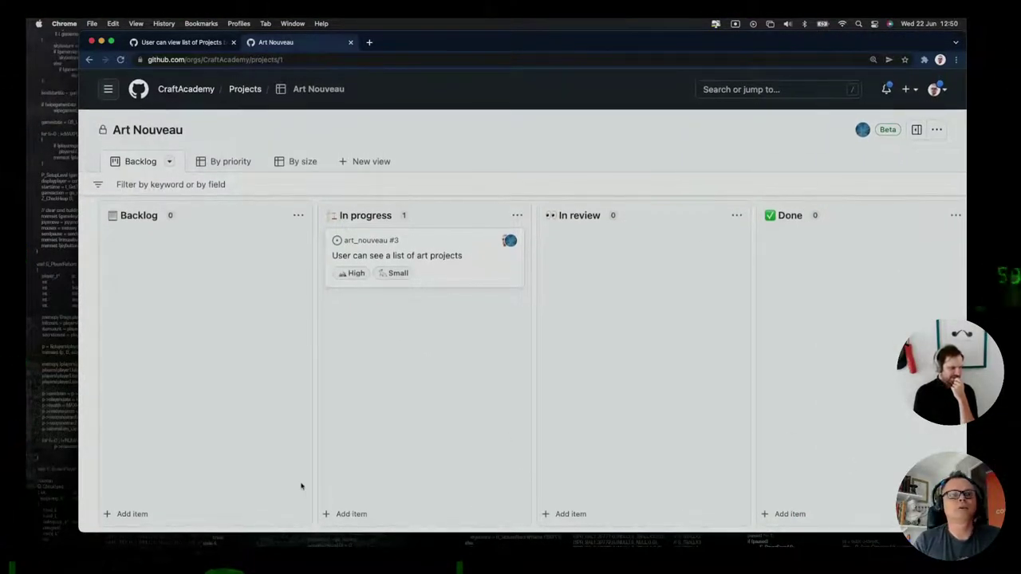
# Create a 'Test' Backlog draft and retitle it 'User can see message about no projects available'.
pyautogui.click(128, 514)
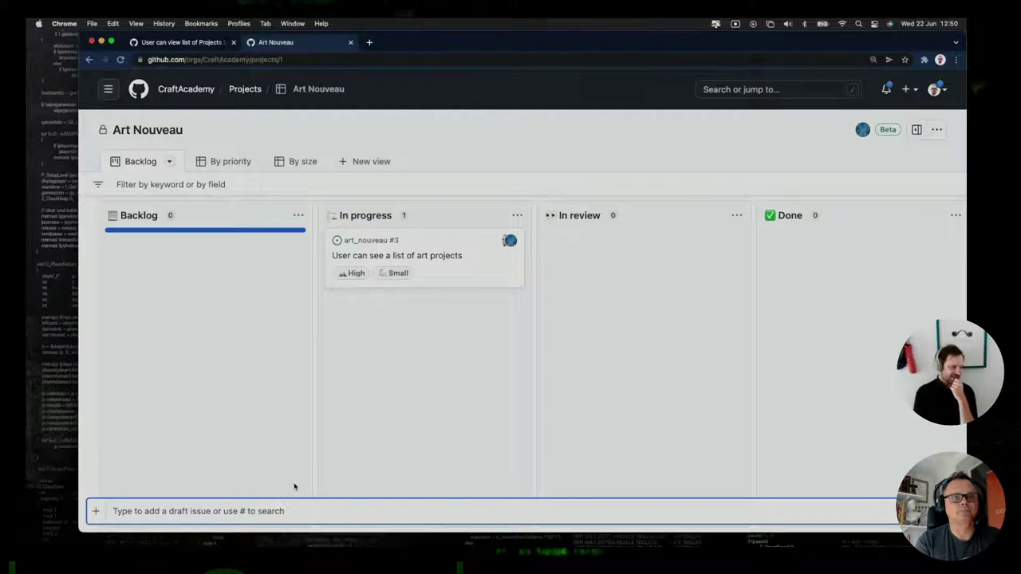
pyautogui.write('Test')
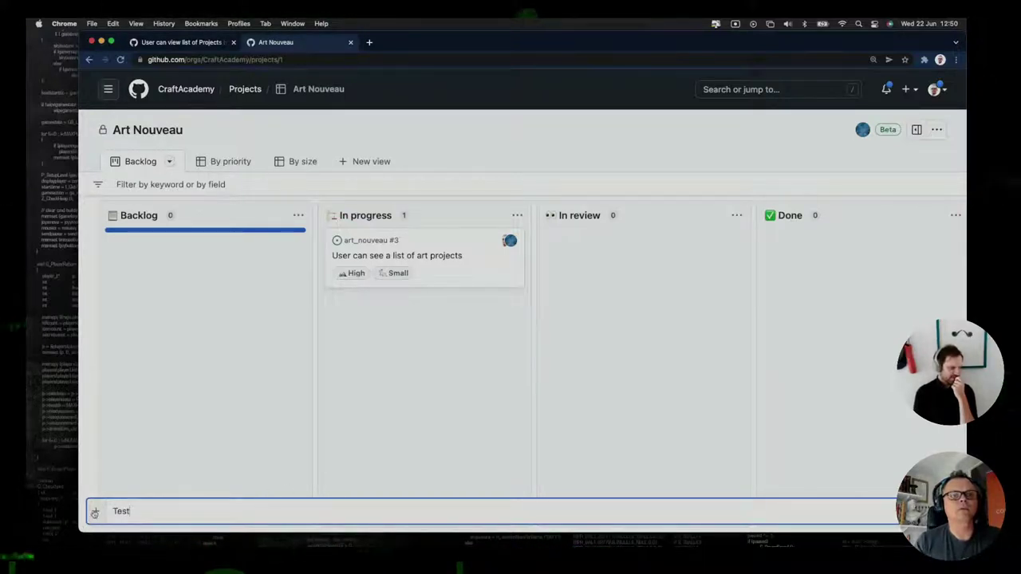
pyautogui.press('Return')
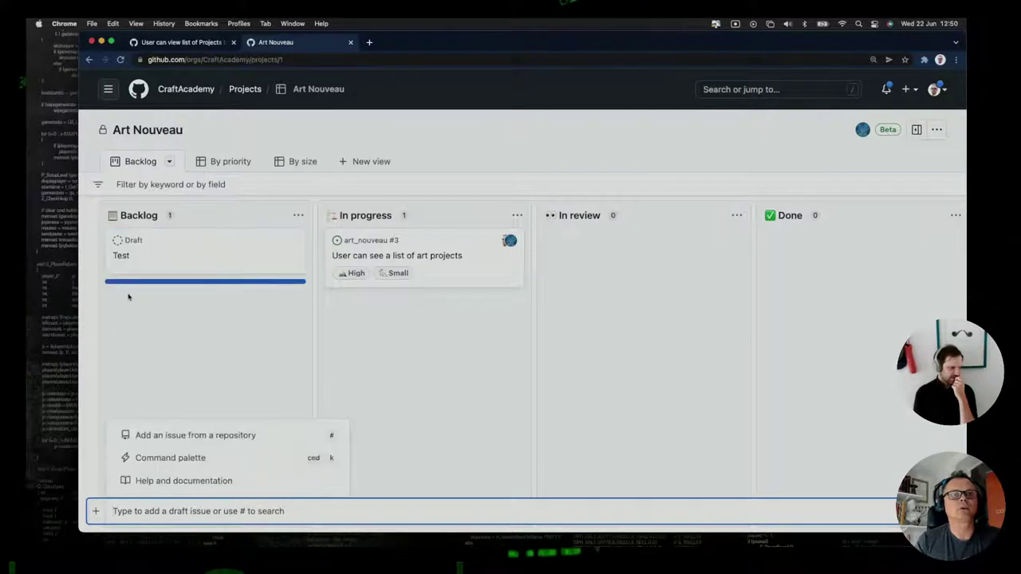
pyautogui.click(146, 239)
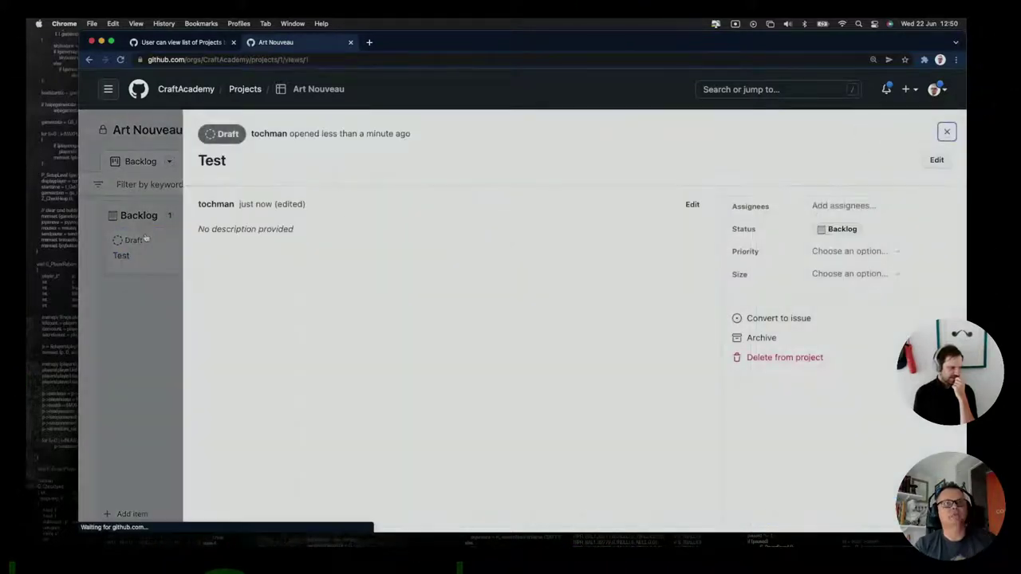
pyautogui.click(936, 160)
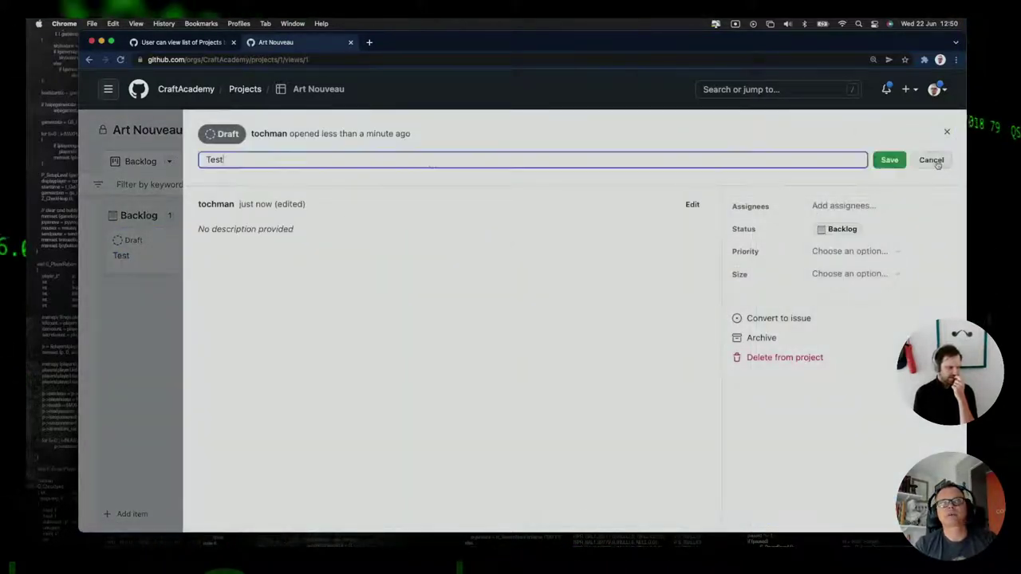
pyautogui.press('BackSpace')
pyautogui.press('BackSpace')
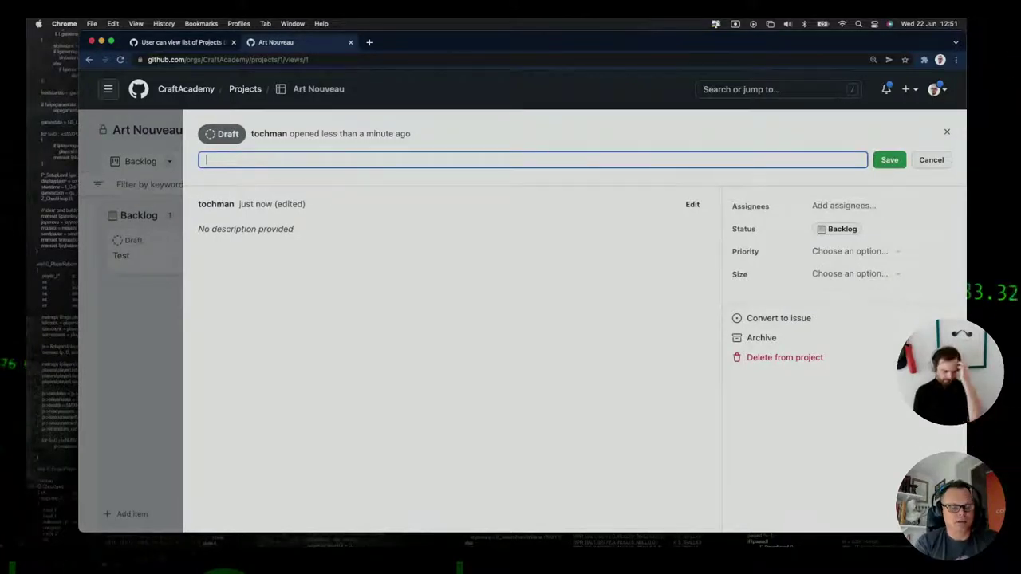
pyautogui.write('User can see message abo')
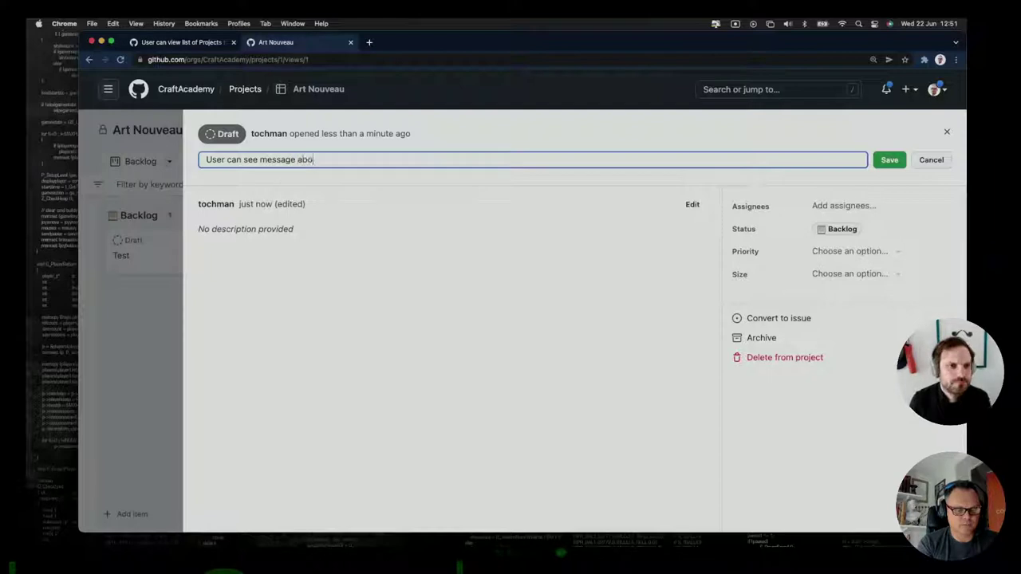
pyautogui.write('ut no projects ava')
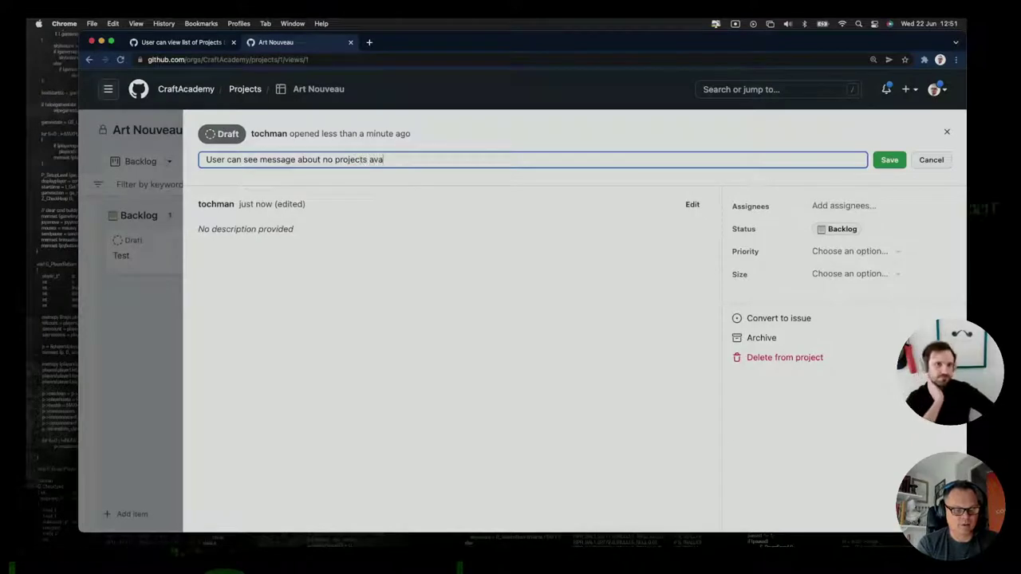
pyautogui.write('ilable')
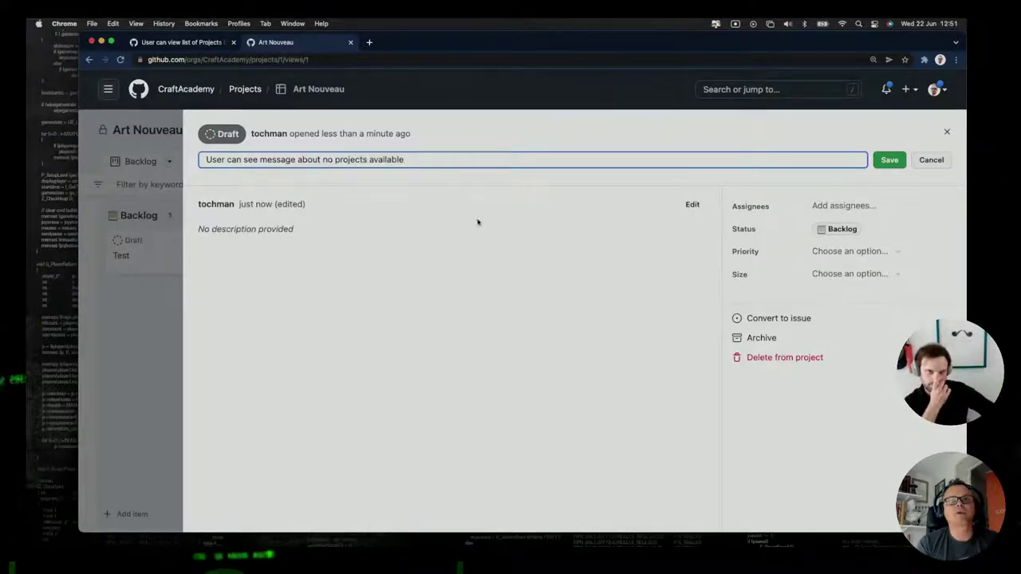
pyautogui.click(888, 160)
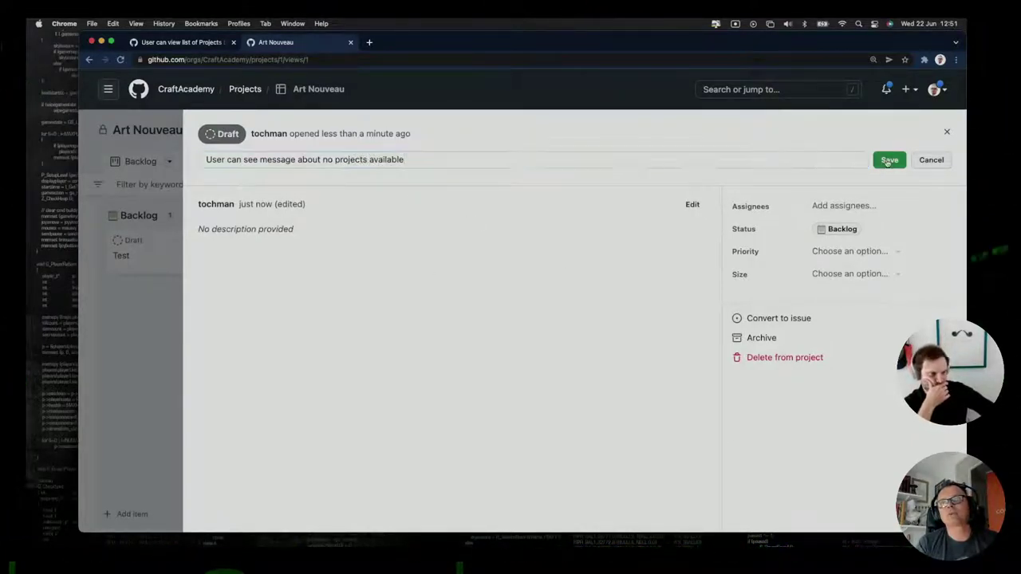
pyautogui.click(947, 134)
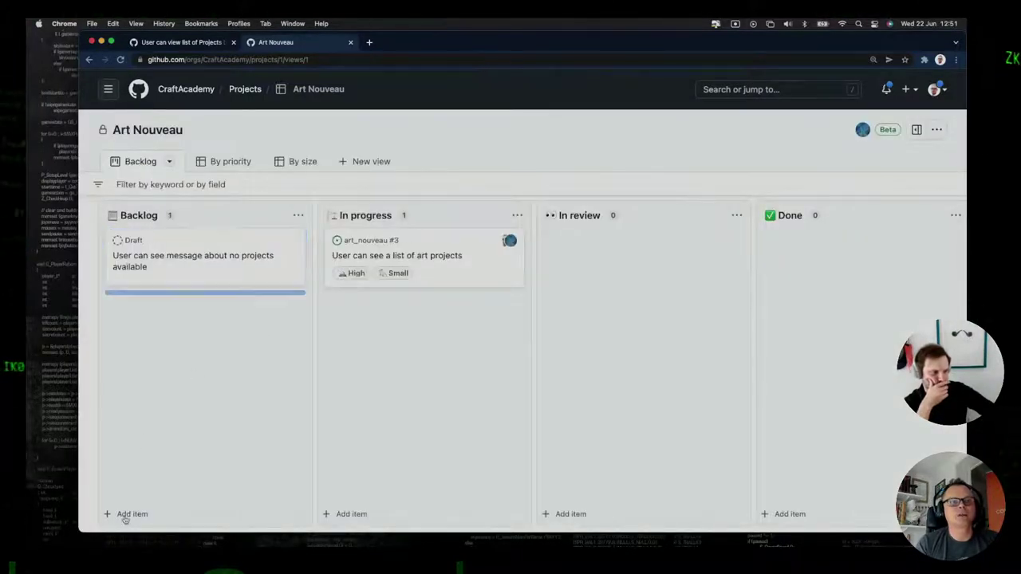
# Add the Backlog draft 'User can see message if network is down'.
pyautogui.click(125, 516)
pyautogui.write('User ')
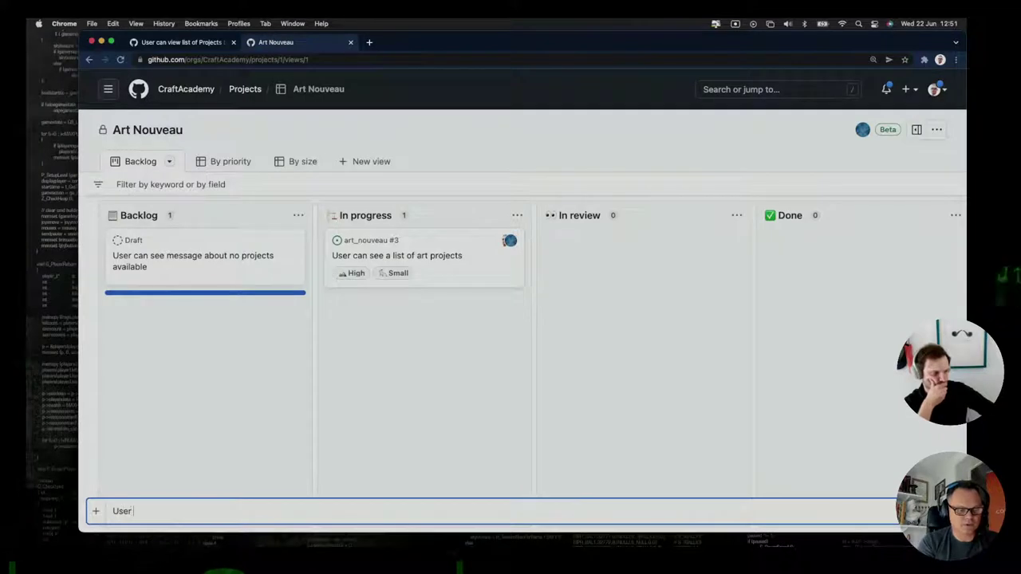
pyautogui.write('s')
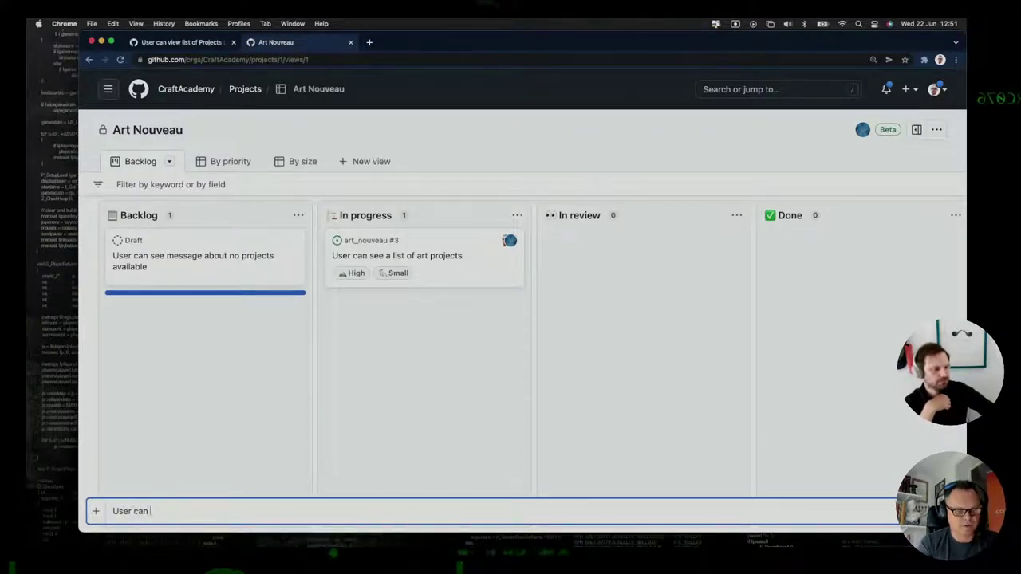
pyautogui.write('an see message if network is')
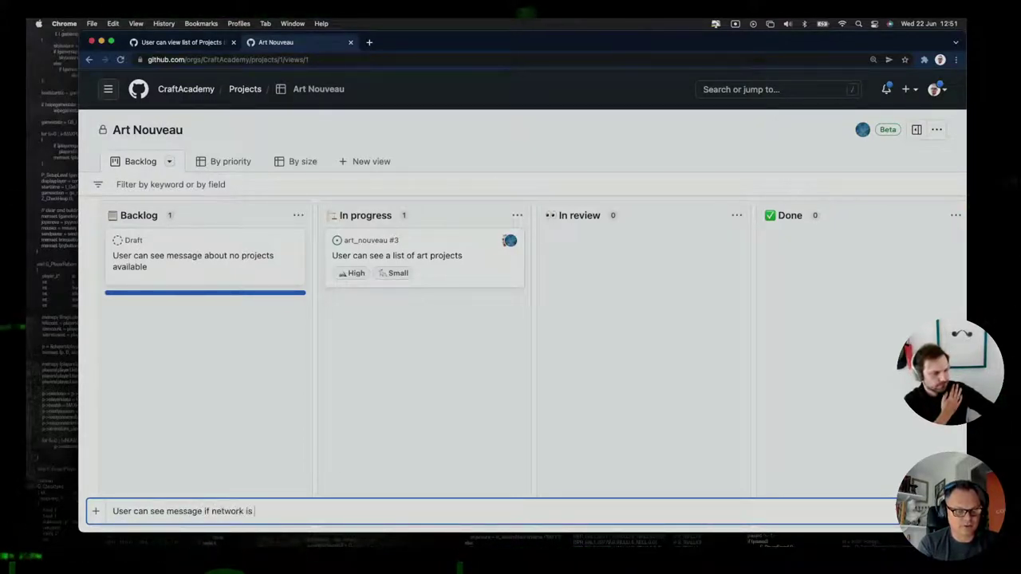
pyautogui.write('down')
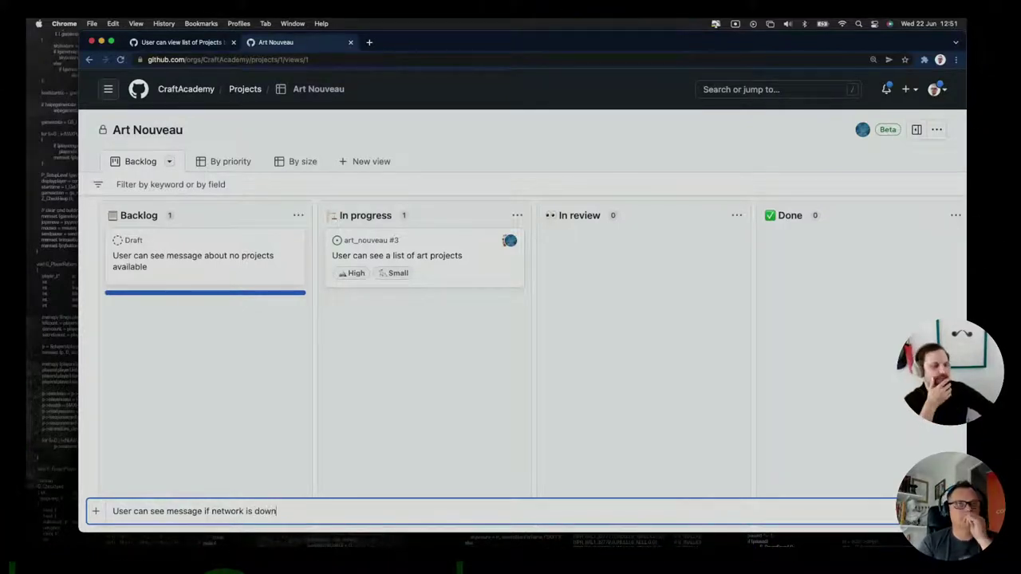
pyautogui.press('Return')
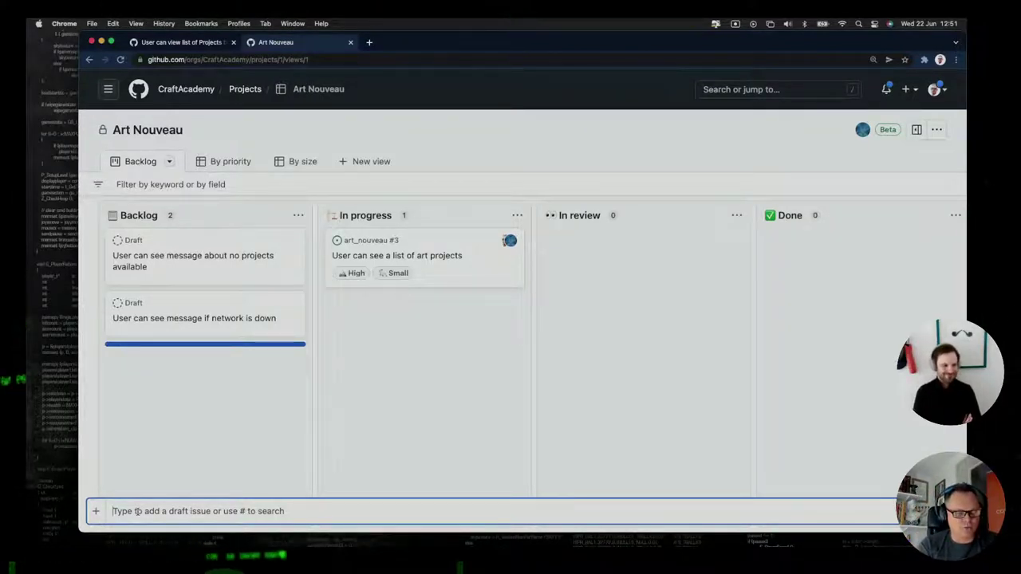
# Add the Backlog draft 'Authenticated user can see "read more" on project listing'.
pyautogui.write('User can see')
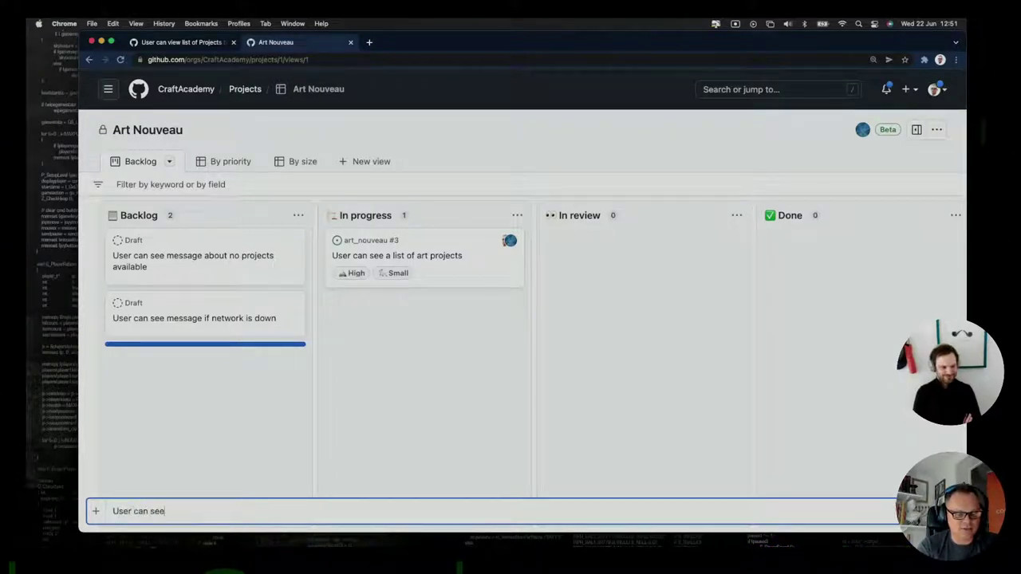
pyautogui.write(' read')
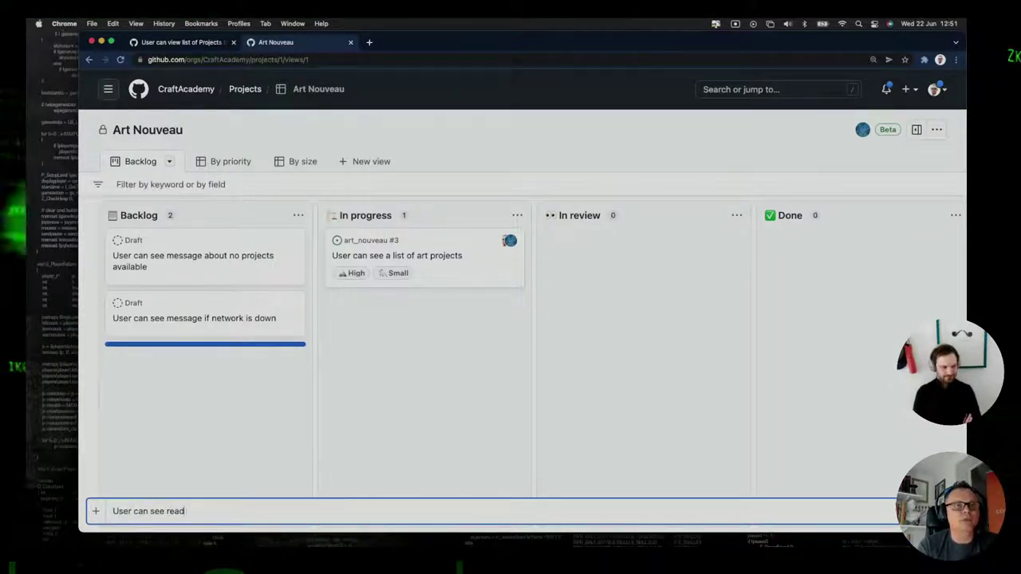
pyautogui.press('BackSpace')
pyautogui.press('BackSpace')
pyautogui.press('BackSpace')
pyautogui.press('BackSpace')
pyautogui.write('"rea')
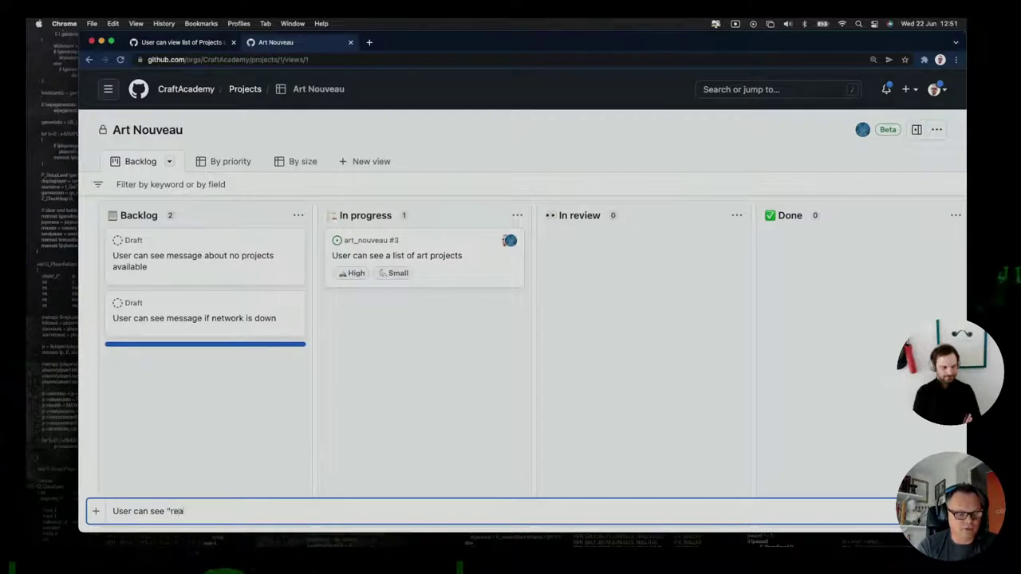
pyautogui.write('d mor')
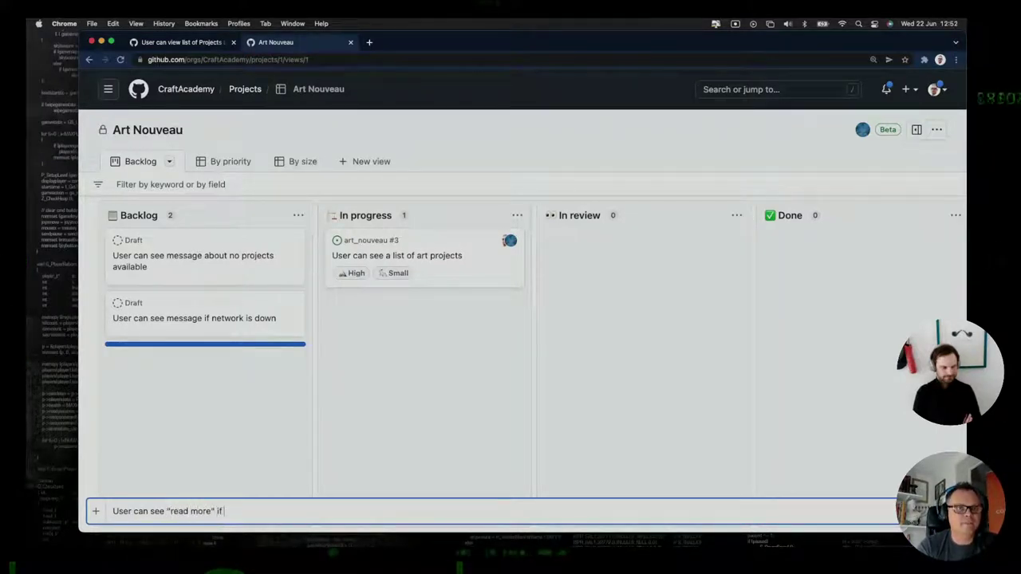
pyautogui.write('e" on project')
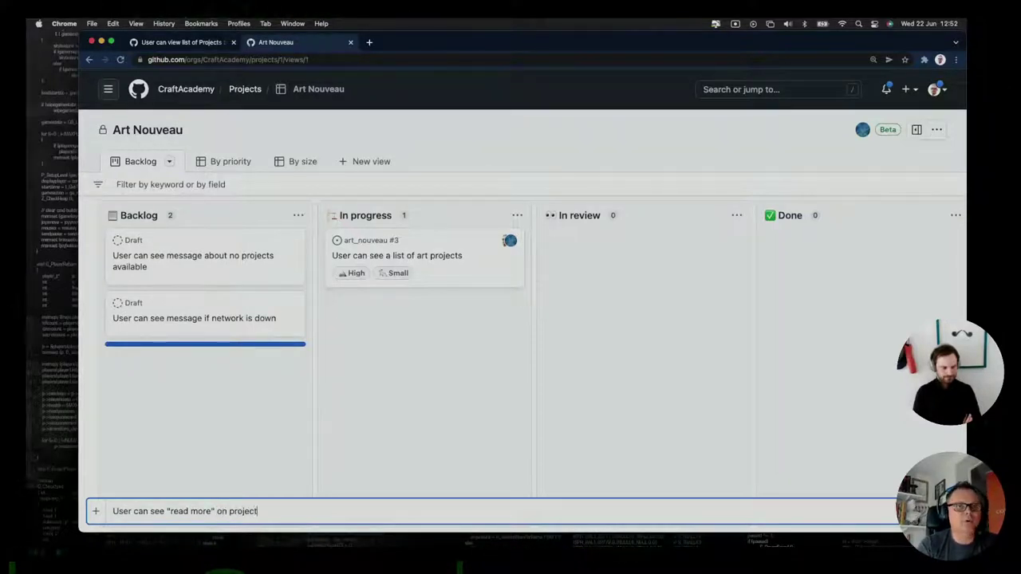
pyautogui.write(' lis')
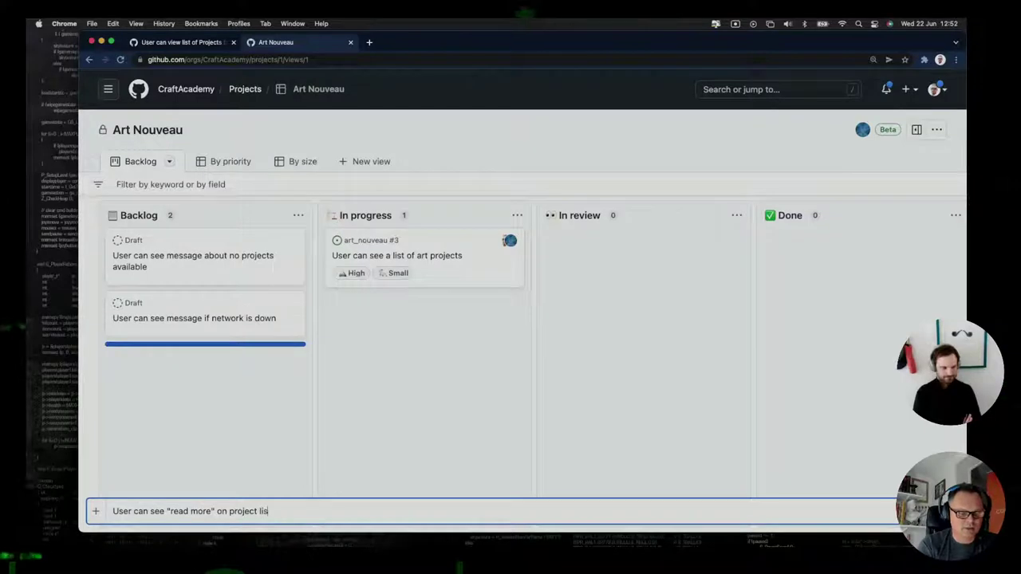
pyautogui.write('ting')
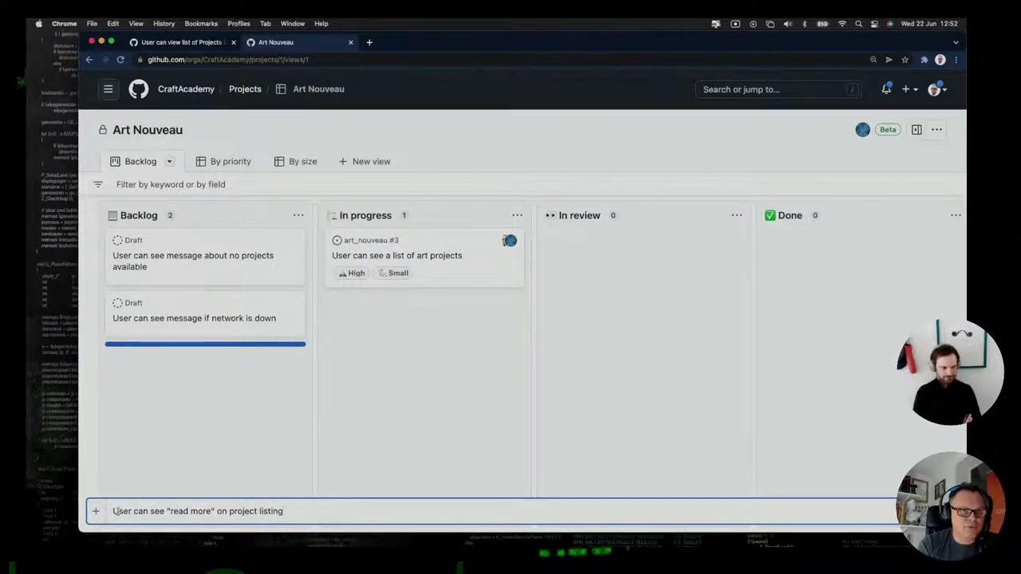
pyautogui.click(117, 511)
pyautogui.press('BackSpace')
pyautogui.write('Authen')
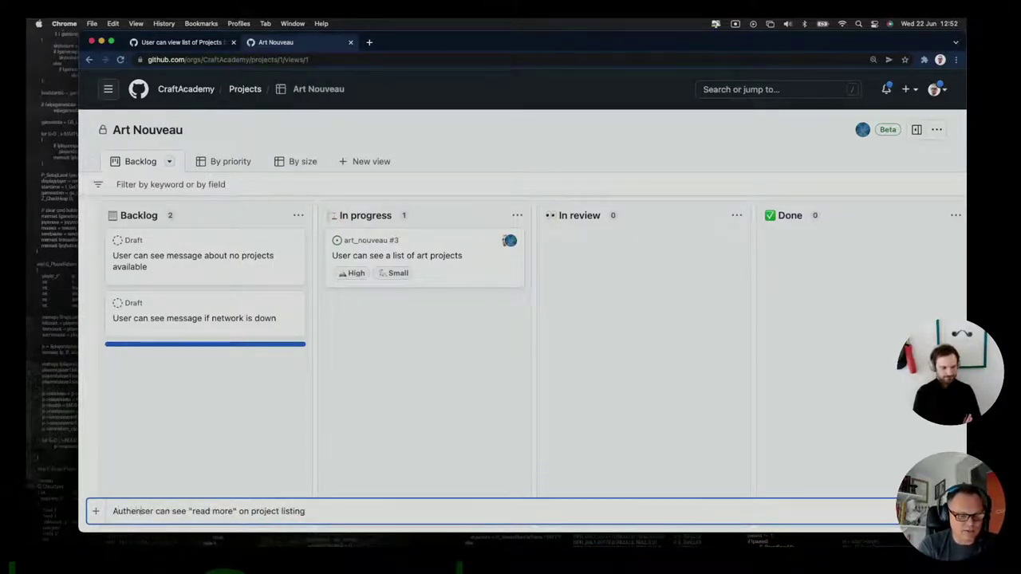
pyautogui.write('ticated u')
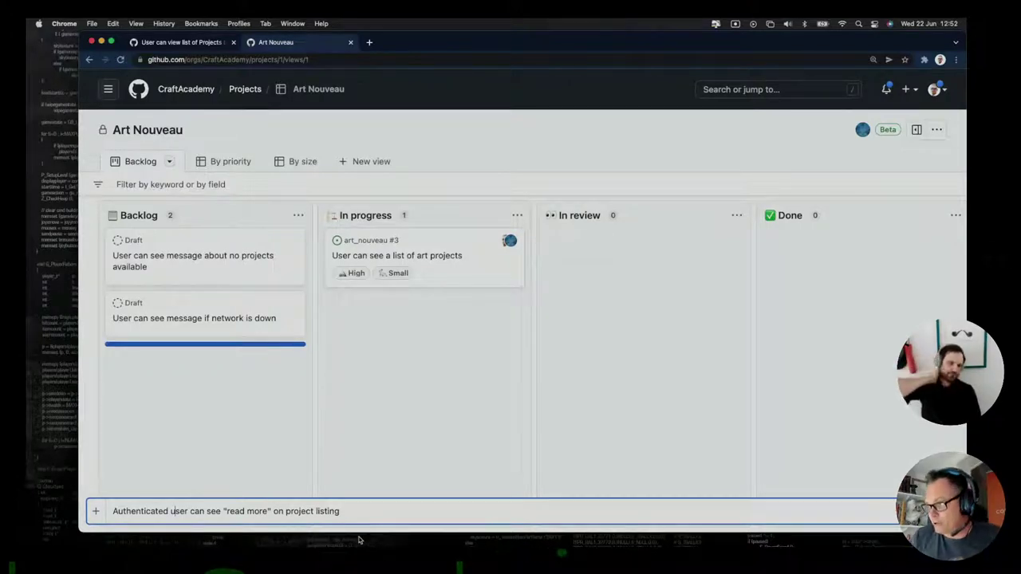
pyautogui.press('Return')
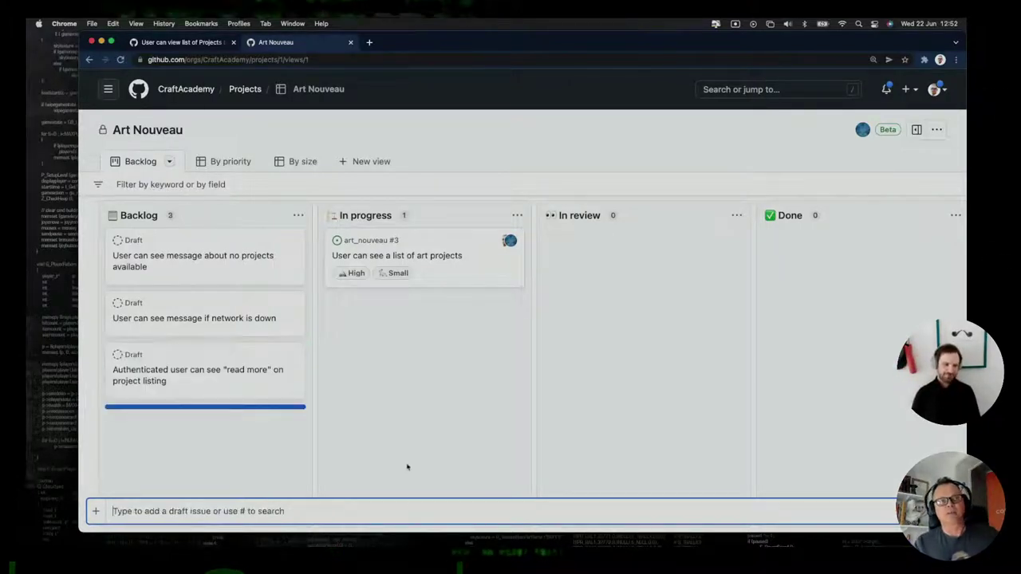
# Open the 'read more' draft and begin a fenced user story with 'As an Authenticated User'.
pyautogui.click(205, 373)
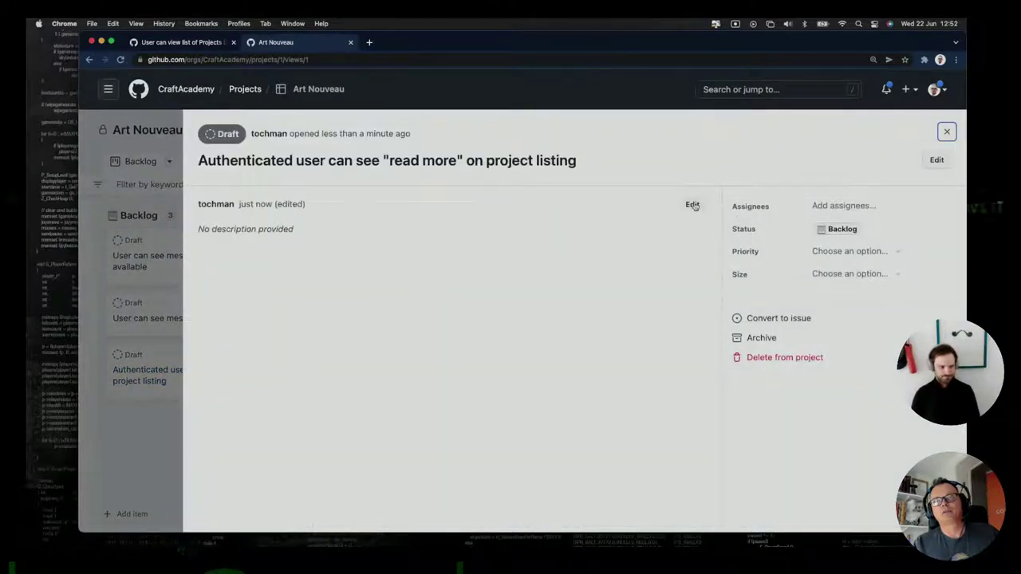
pyautogui.click(692, 205)
pyautogui.click(311, 365)
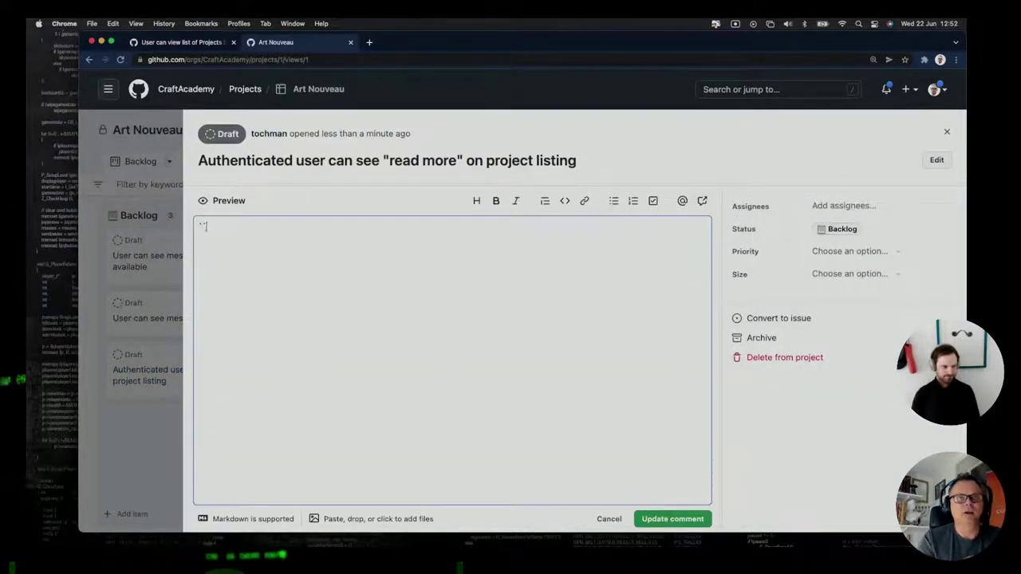
pyautogui.write('```')
pyautogui.press('Return')
pyautogui.write('A')
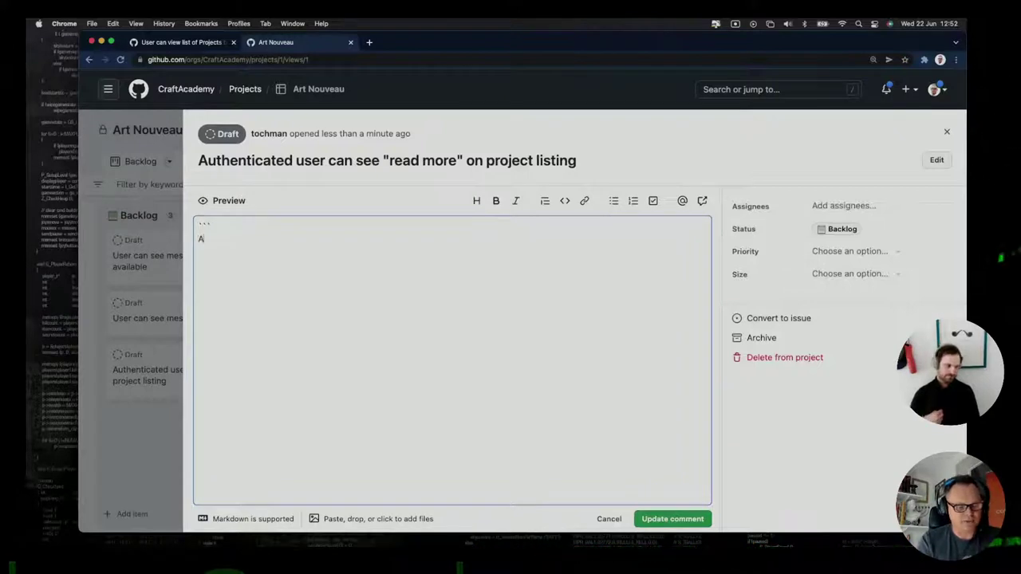
pyautogui.write('s an ')
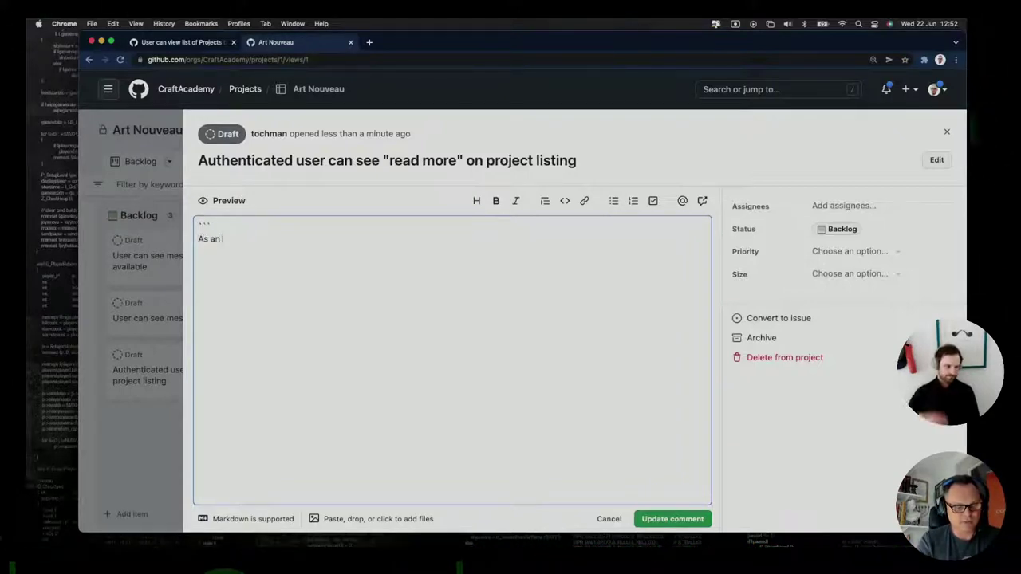
pyautogui.write('Authent')
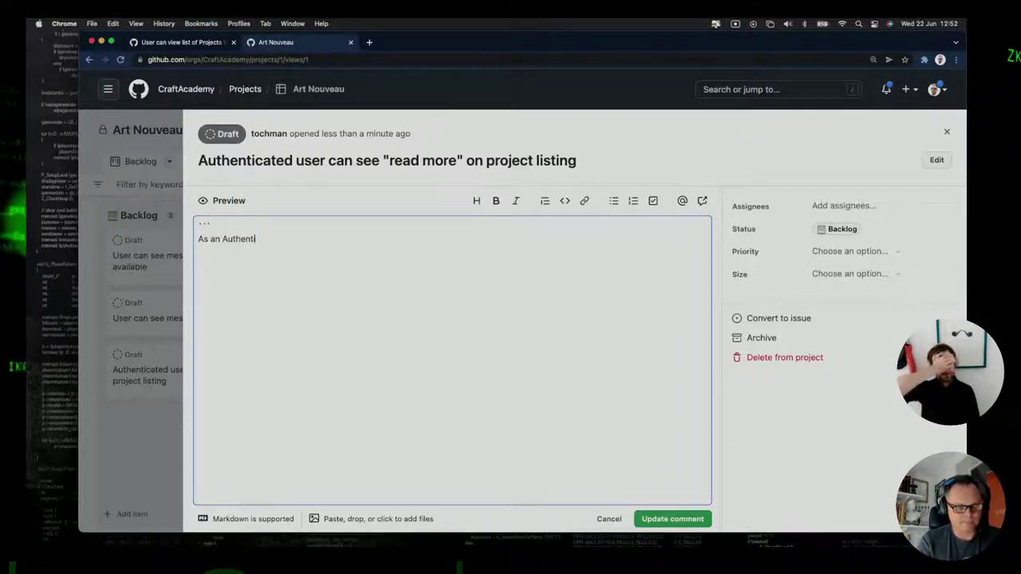
pyautogui.write('icated User')
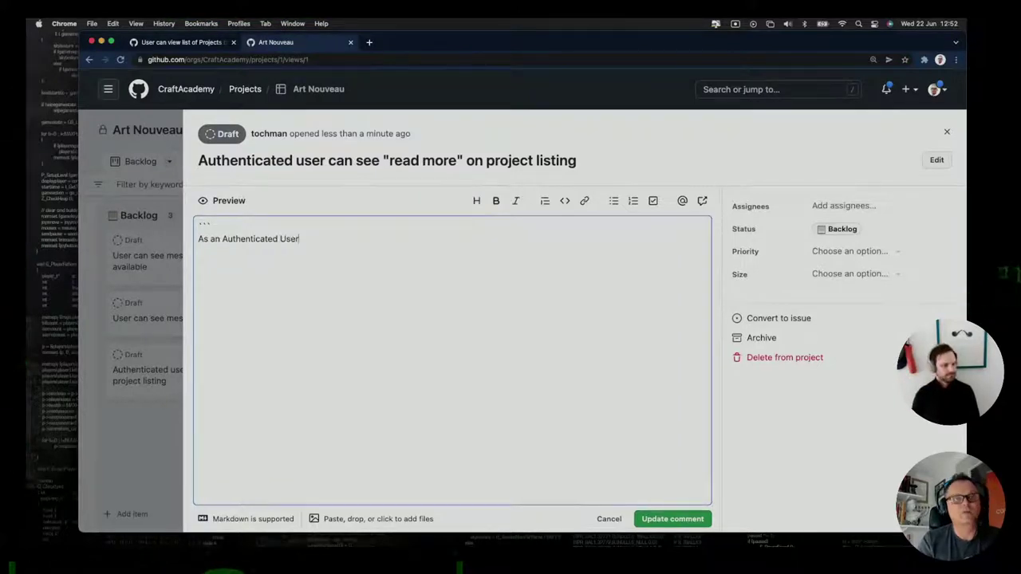
pyautogui.press('Return')
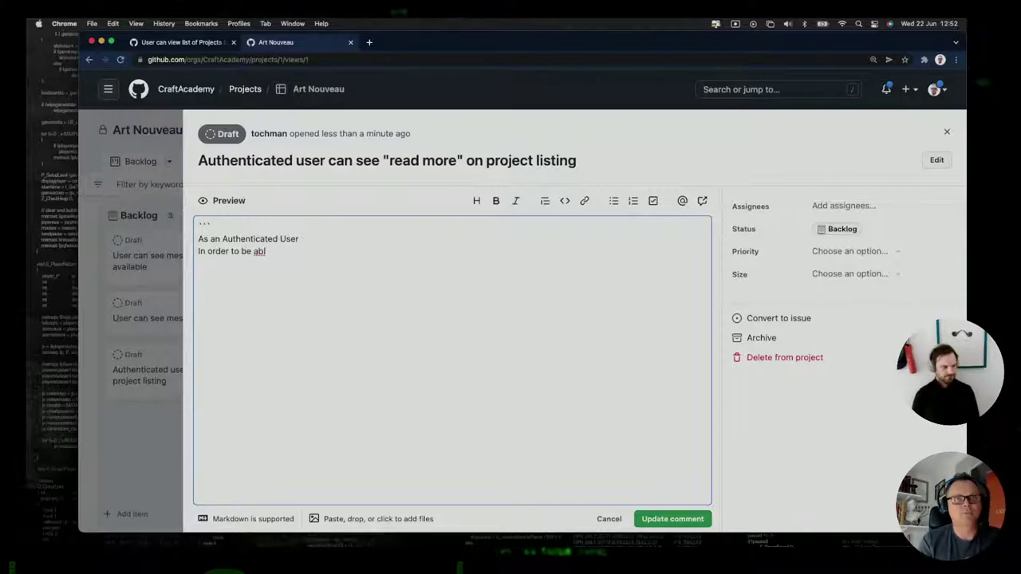
# Add the in-depth info and 'read more' link clauses, close the fence, and save.
pyautogui.write('e')
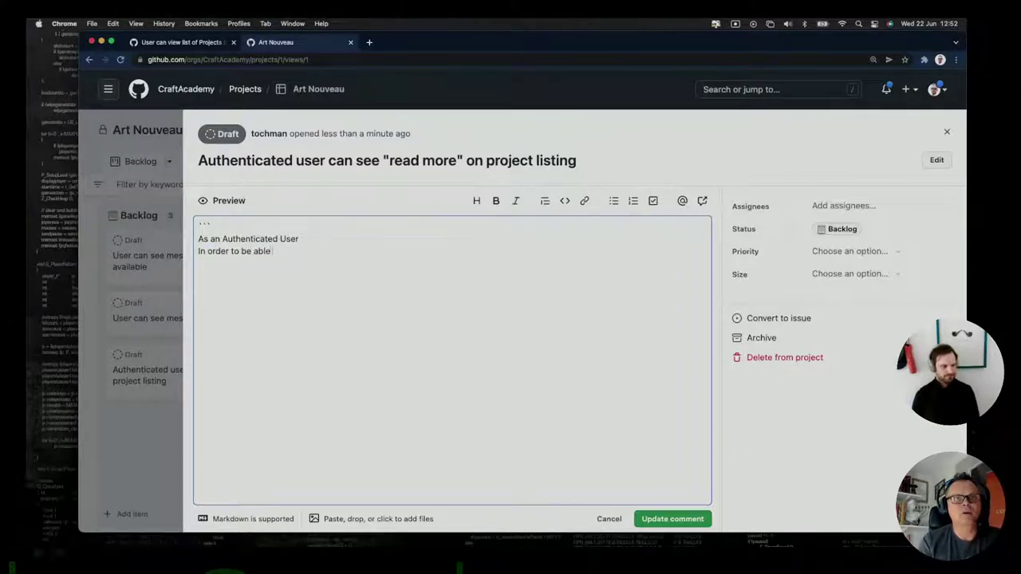
pyautogui.write(' to g')
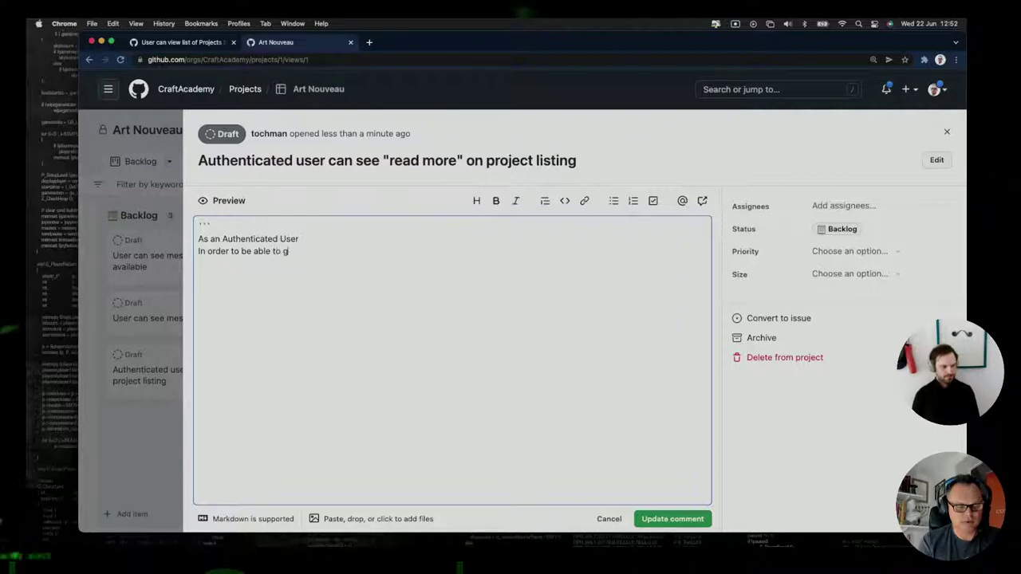
pyautogui.write('et mote')
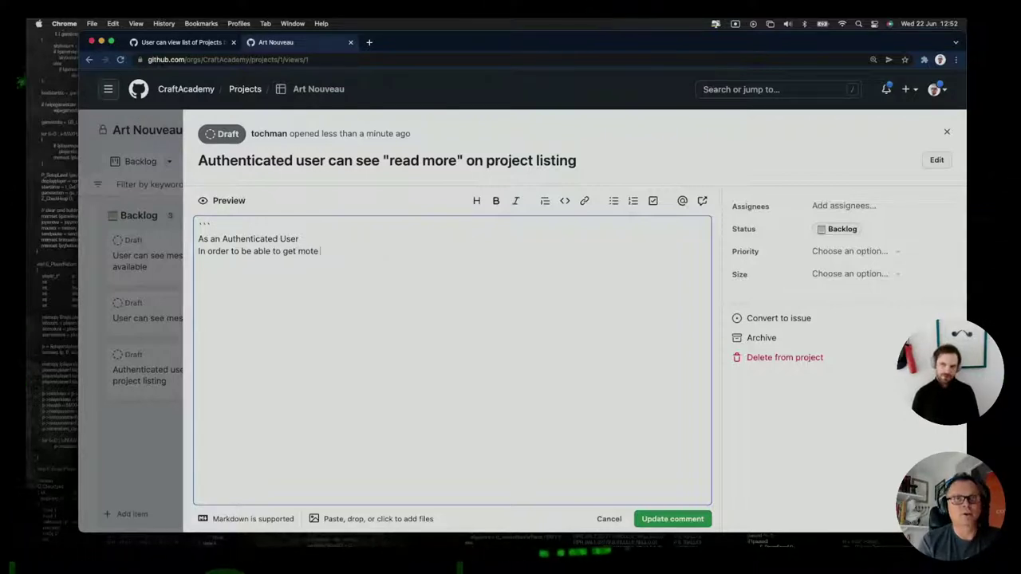
pyautogui.press('BackSpace')
pyautogui.press('BackSpace')
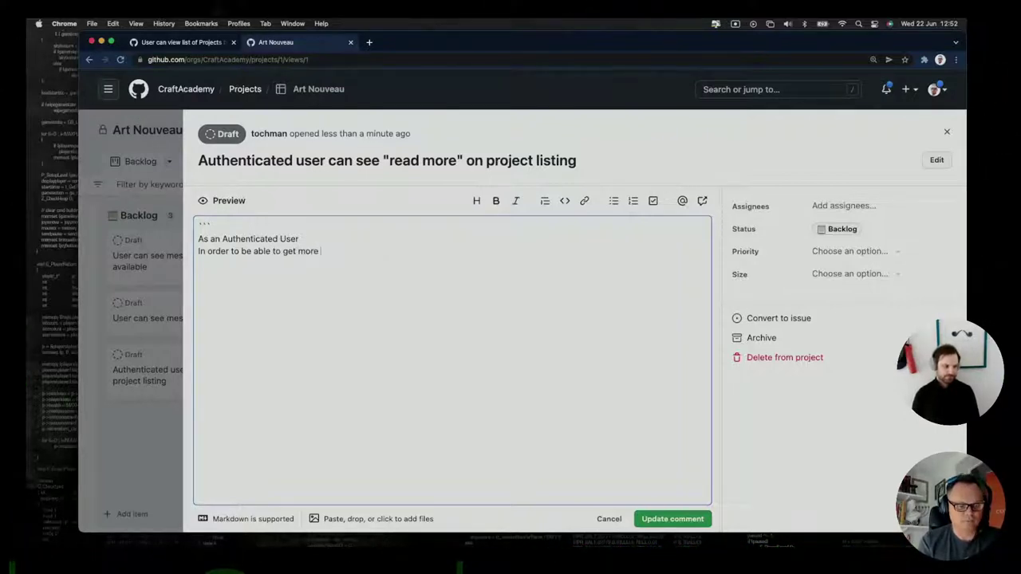
pyautogui.write('re in-depth in')
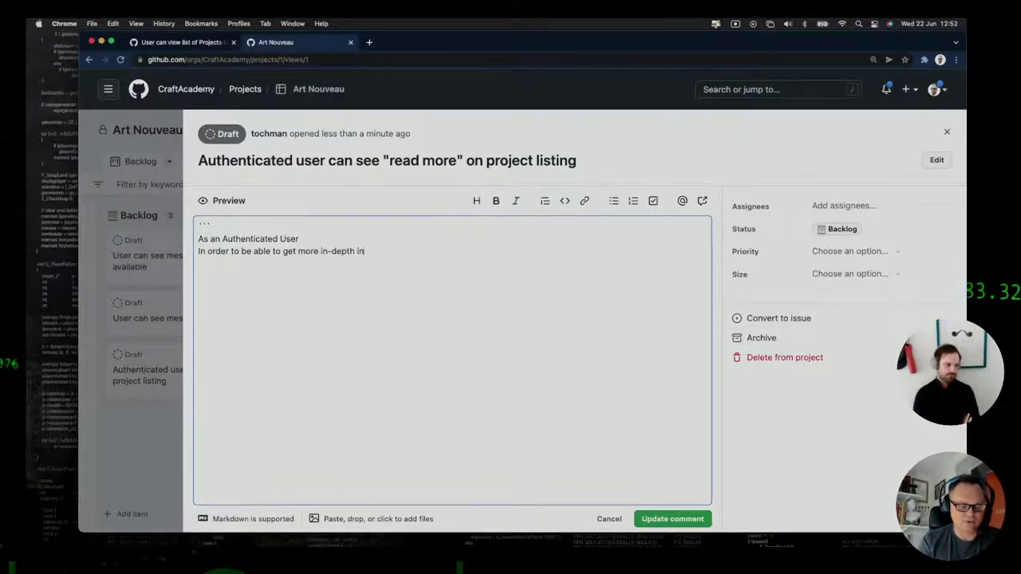
pyautogui.write('fop about a pr')
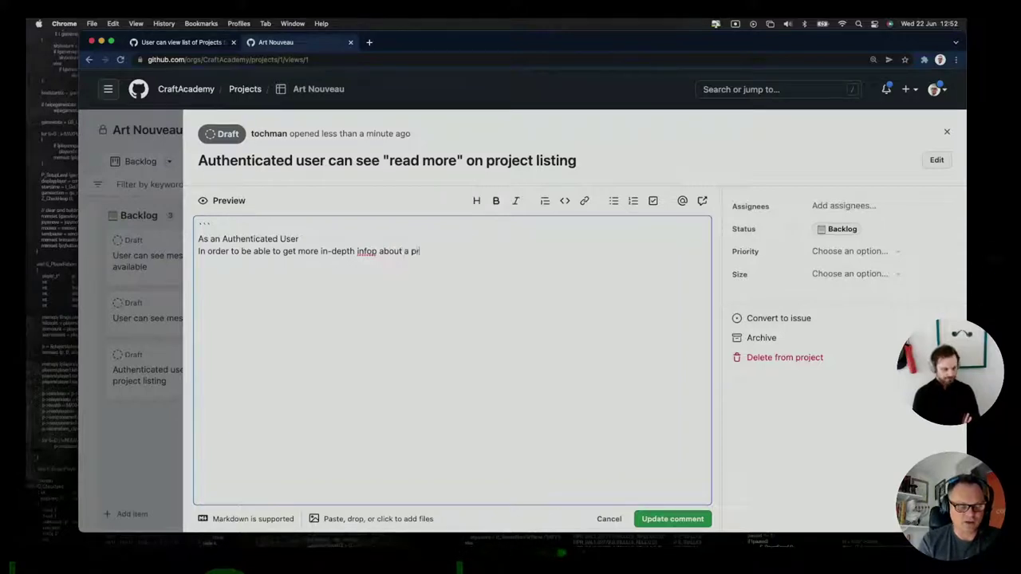
pyautogui.write('oject')
pyautogui.press('Return')
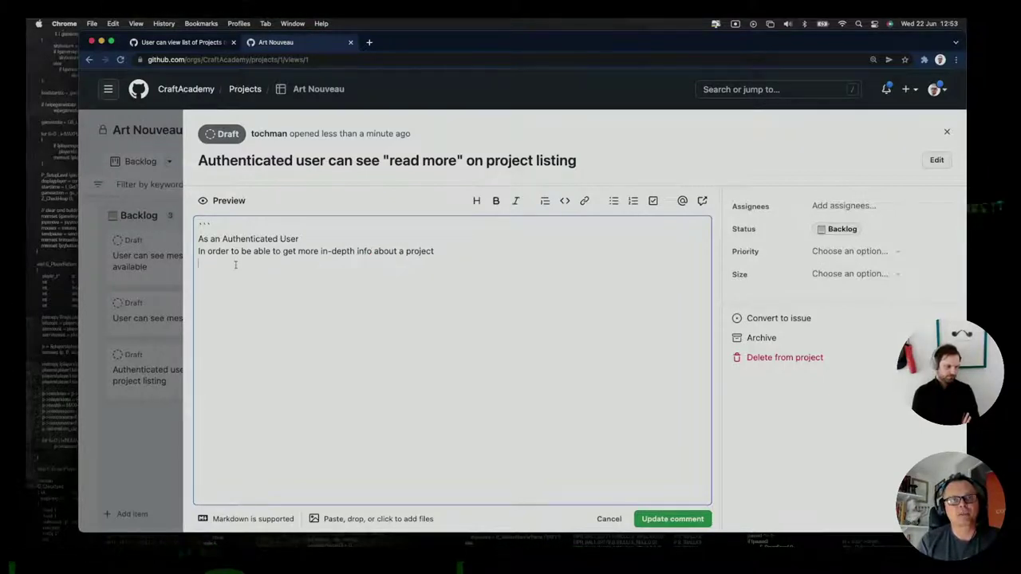
pyautogui.write('I woul')
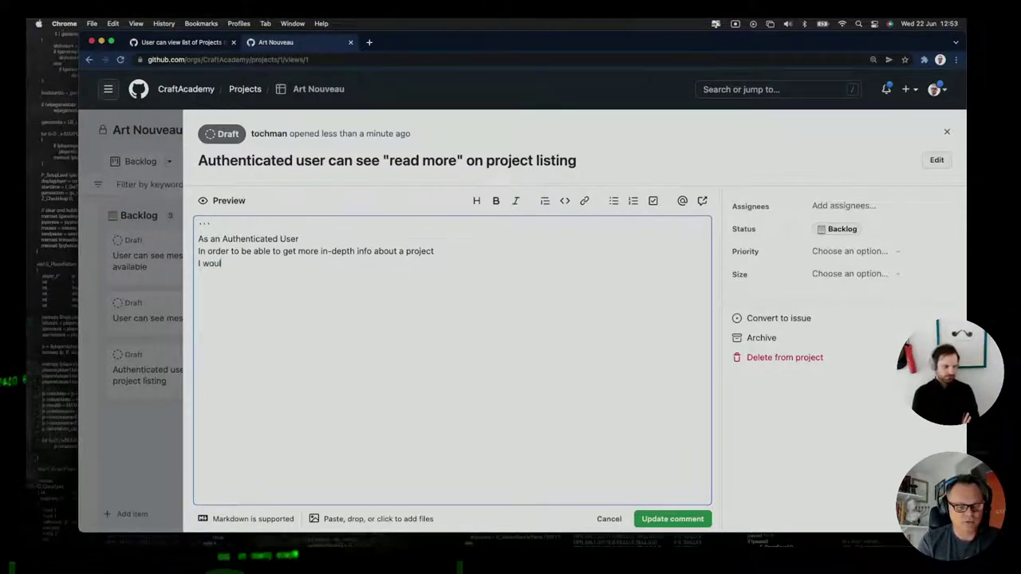
pyautogui.write('d like to se')
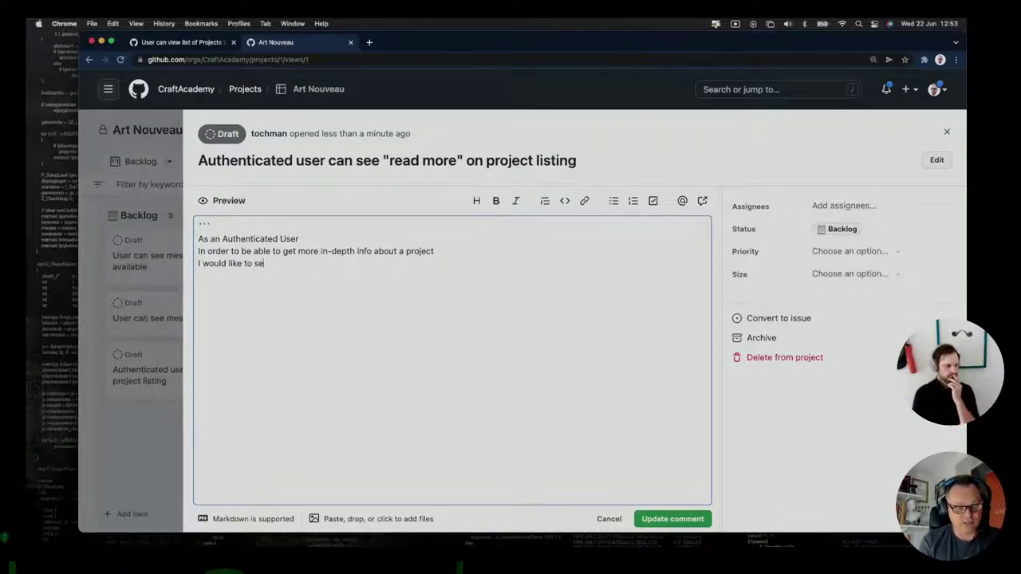
pyautogui.write('e a "r')
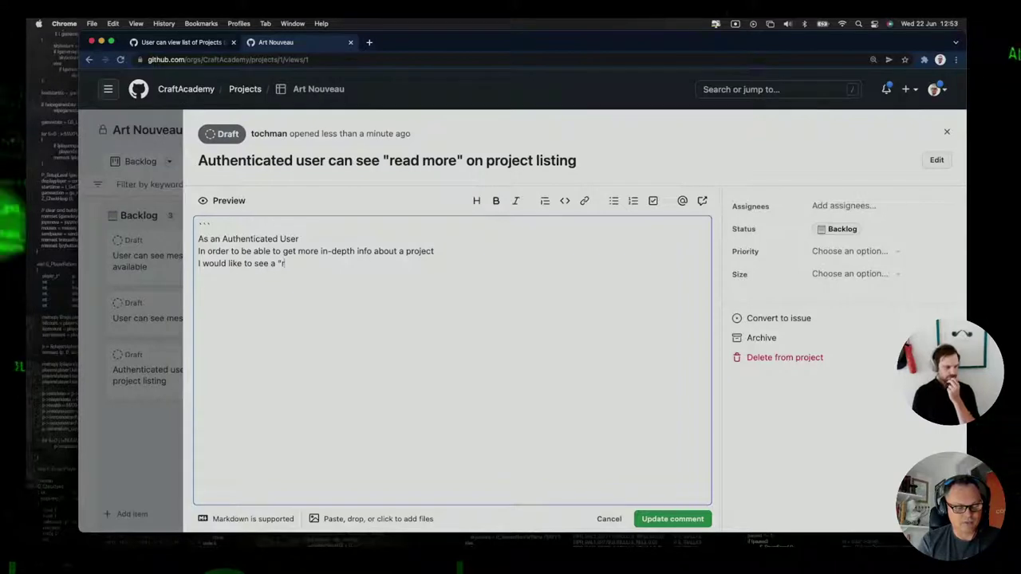
pyautogui.write('ead ')
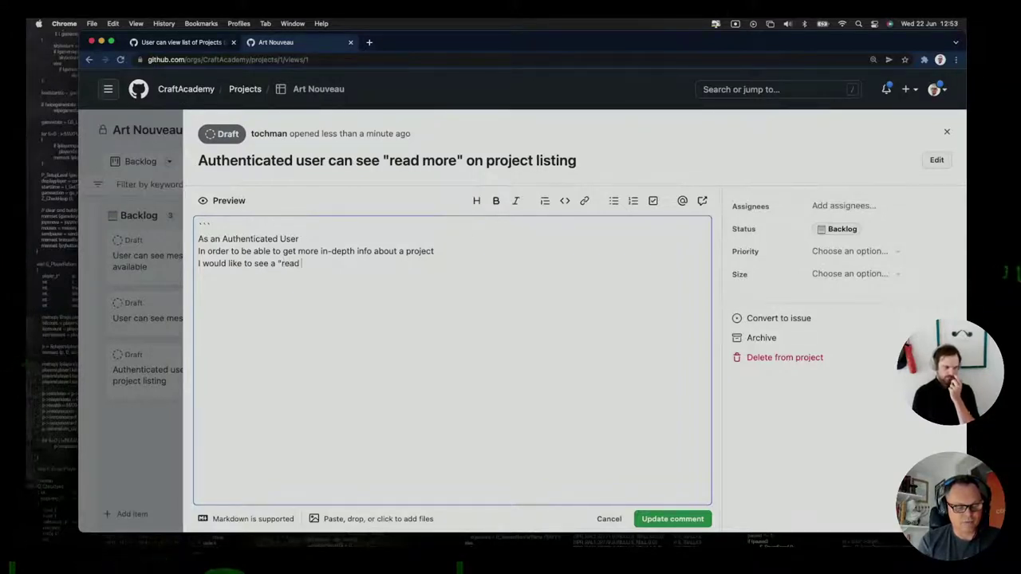
pyautogui.write('more')
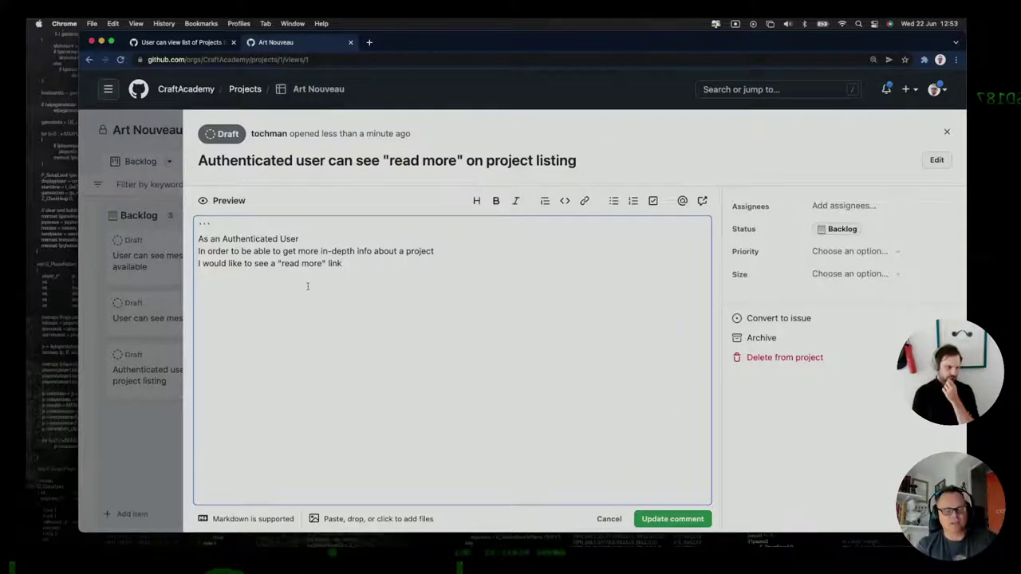
pyautogui.write('" link ')
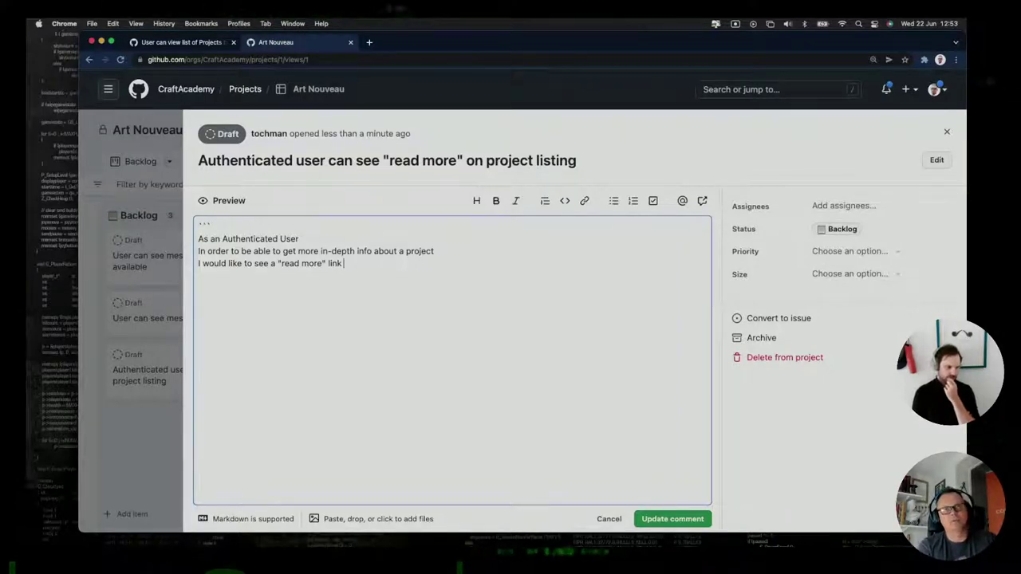
pyautogui.write('for e')
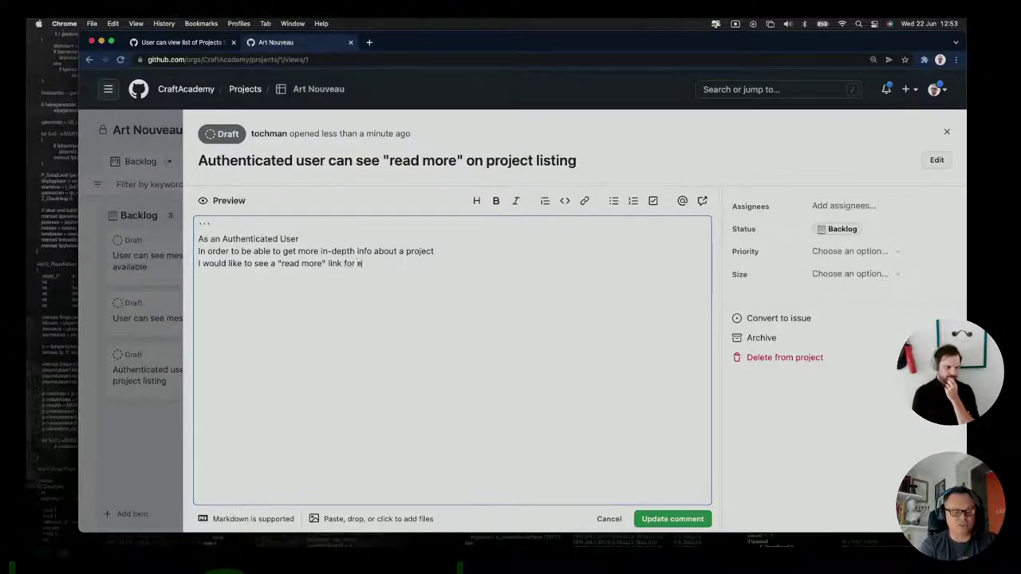
pyautogui.write('ach p')
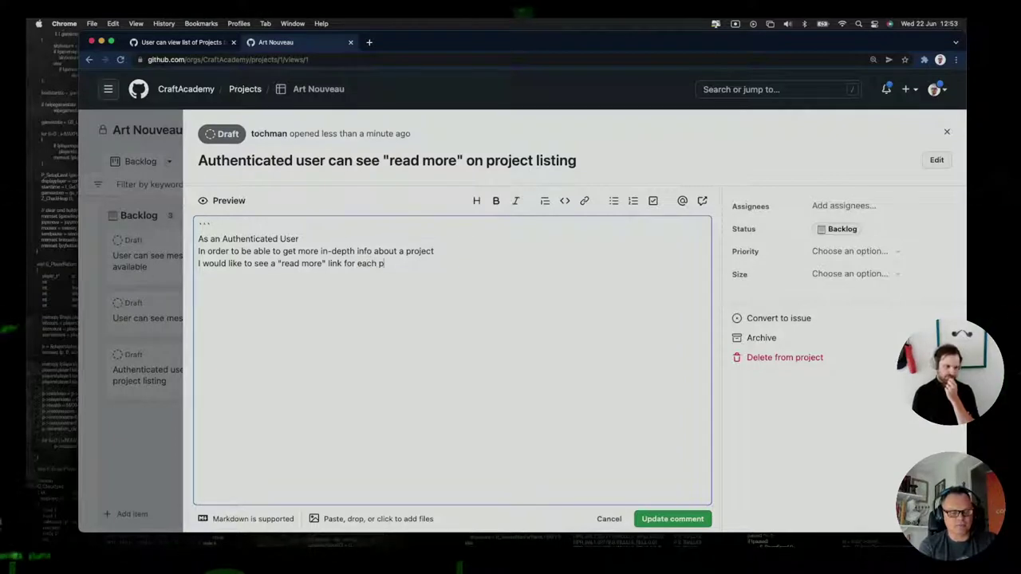
pyautogui.write('roject')
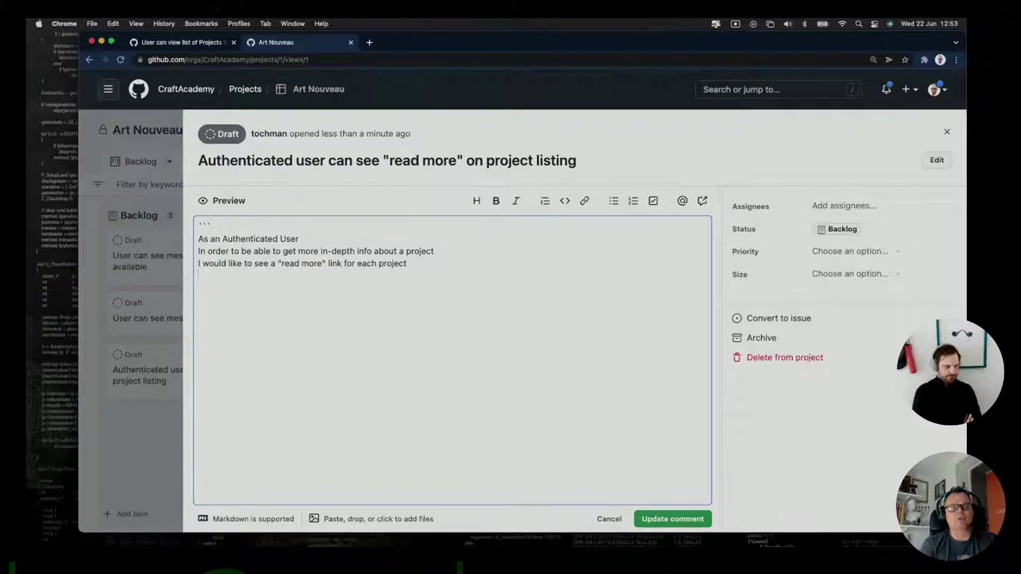
pyautogui.press('BackSpace')
pyautogui.press('BackSpace')
pyautogui.press('BackSpace')
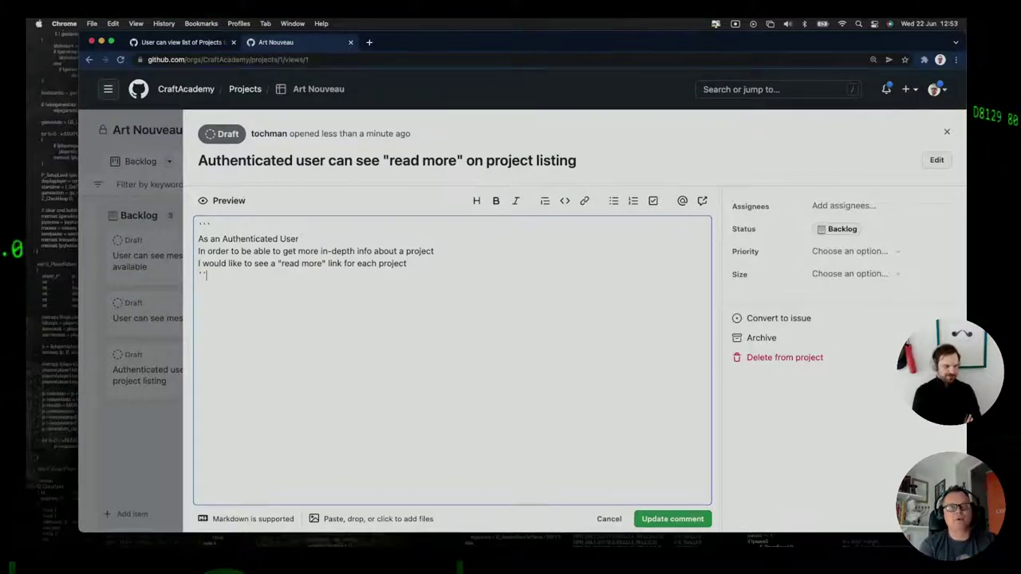
pyautogui.write('```')
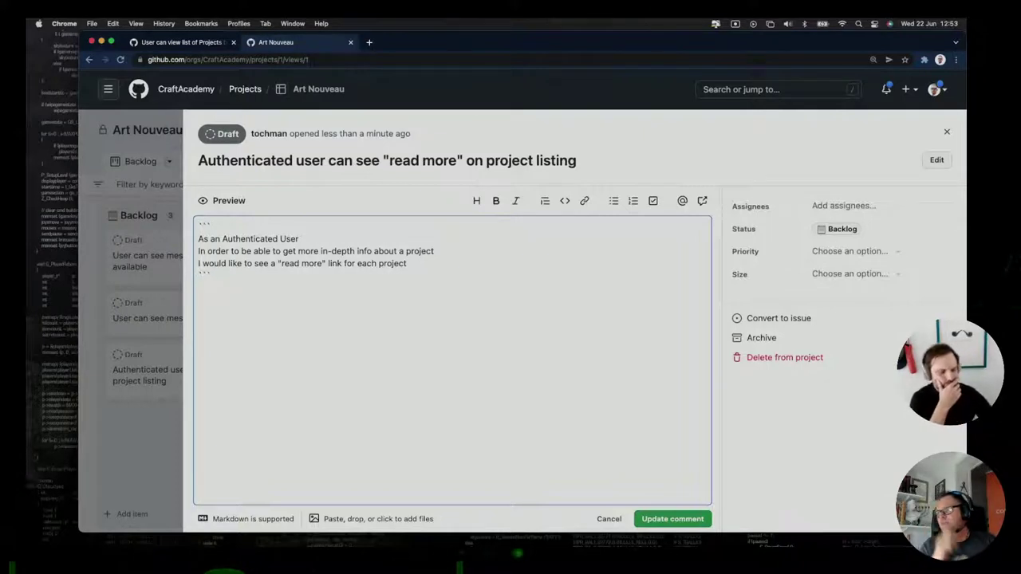
pyautogui.click(673, 519)
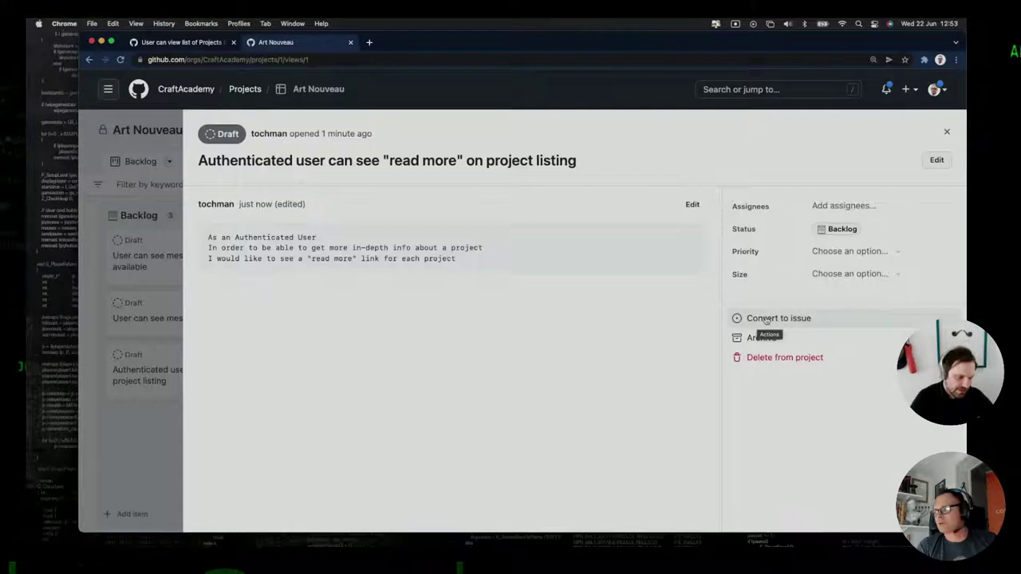
# Convert the 'read more' draft into an issue in the art_nouveau repository.
pyautogui.click(766, 318)
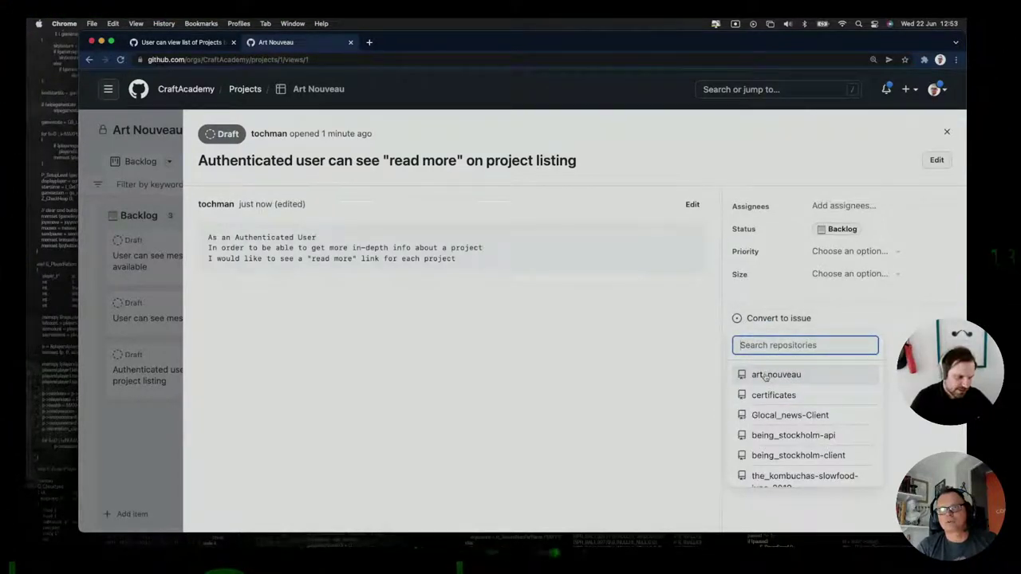
pyautogui.click(765, 375)
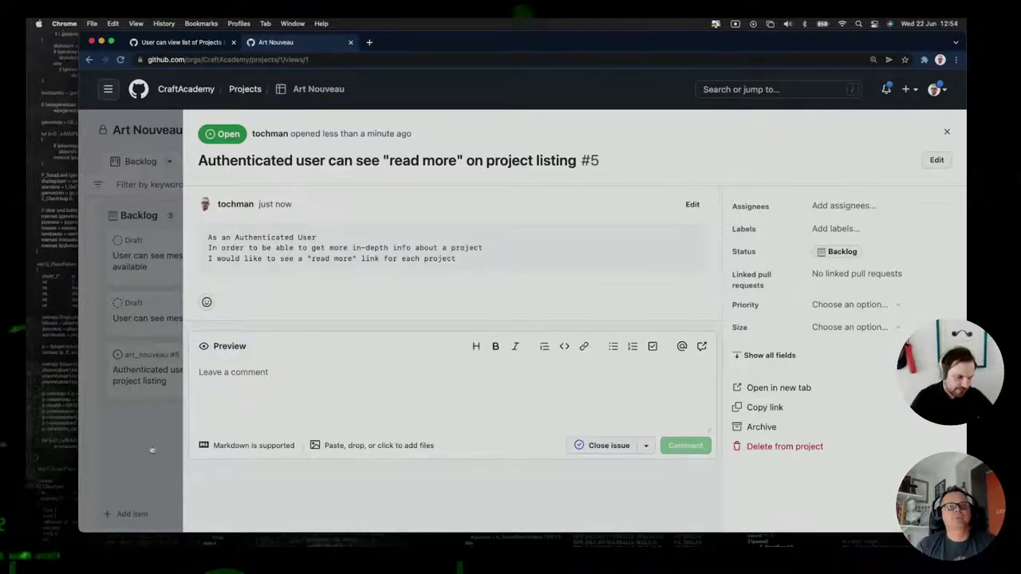
# Scroll through PR #4's changed files, highlighting the projects array in projectsIndex.json, then switch to Terminal.
pyautogui.click(182, 41)
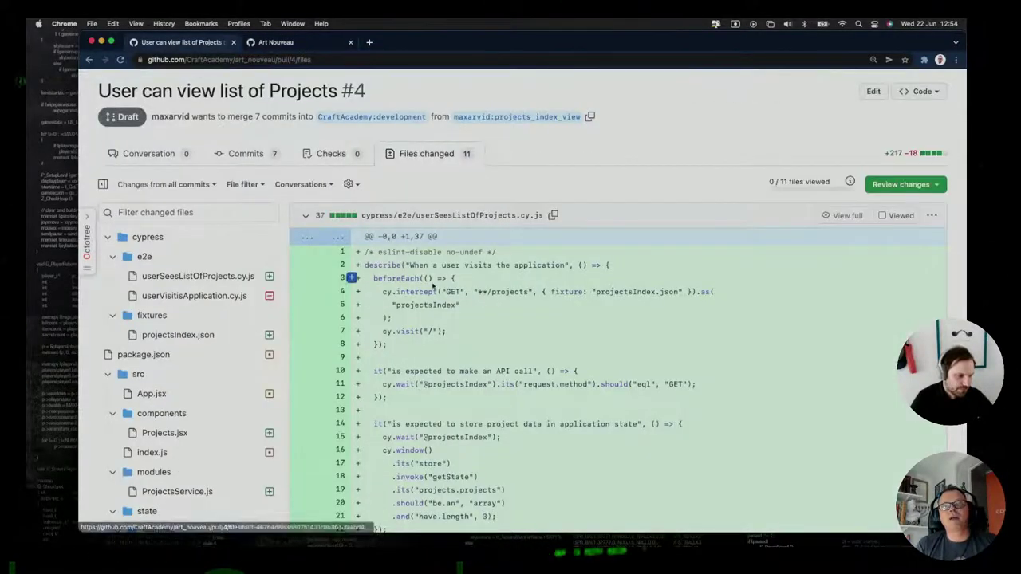
pyautogui.scroll(-15, 651, 337)
pyautogui.scroll(8, 654, 328)
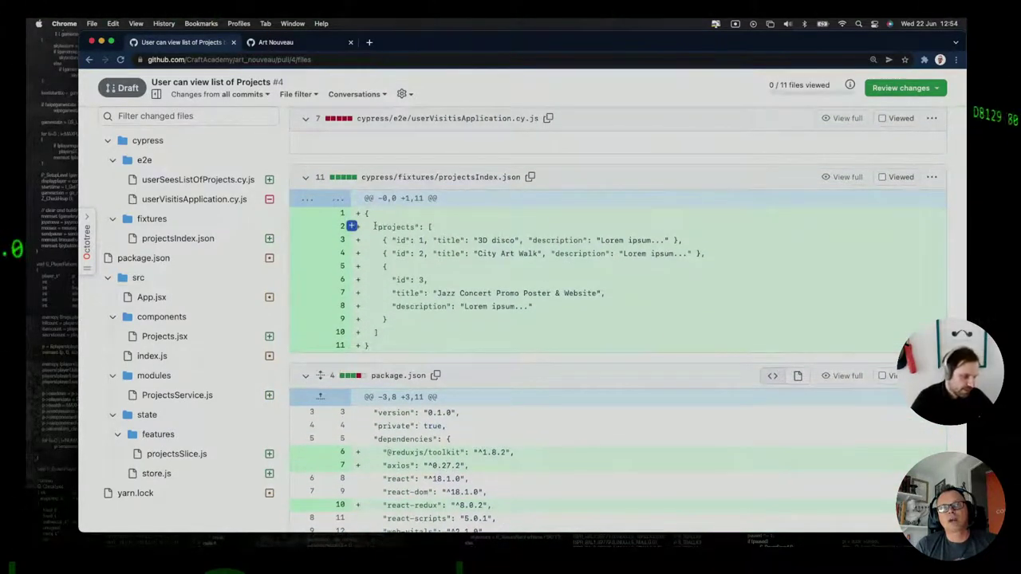
pyautogui.moveTo(375, 227); pyautogui.dragTo(460, 335)
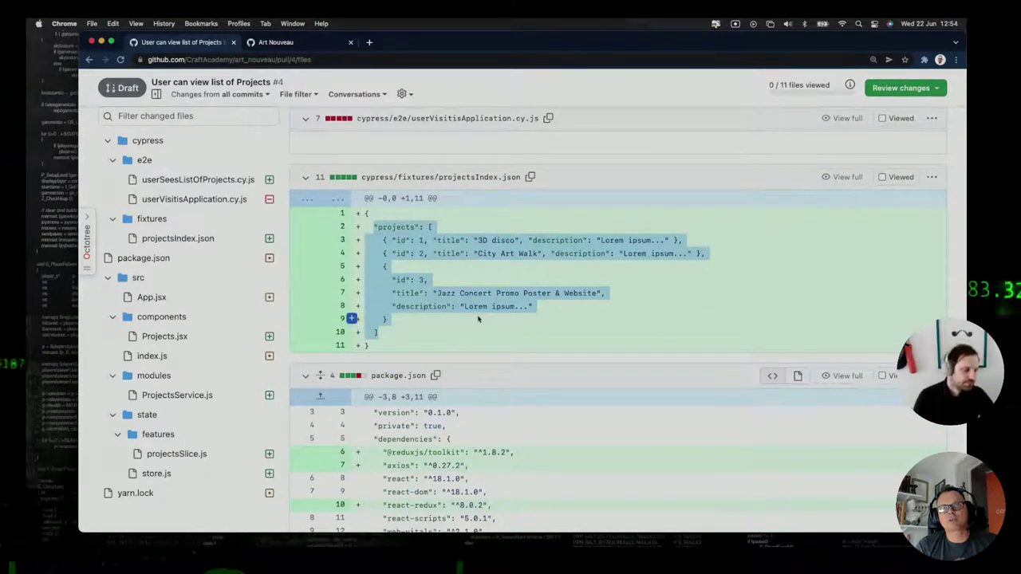
pyautogui.scroll(-1, 478, 320)
pyautogui.scroll(-5, 479, 320)
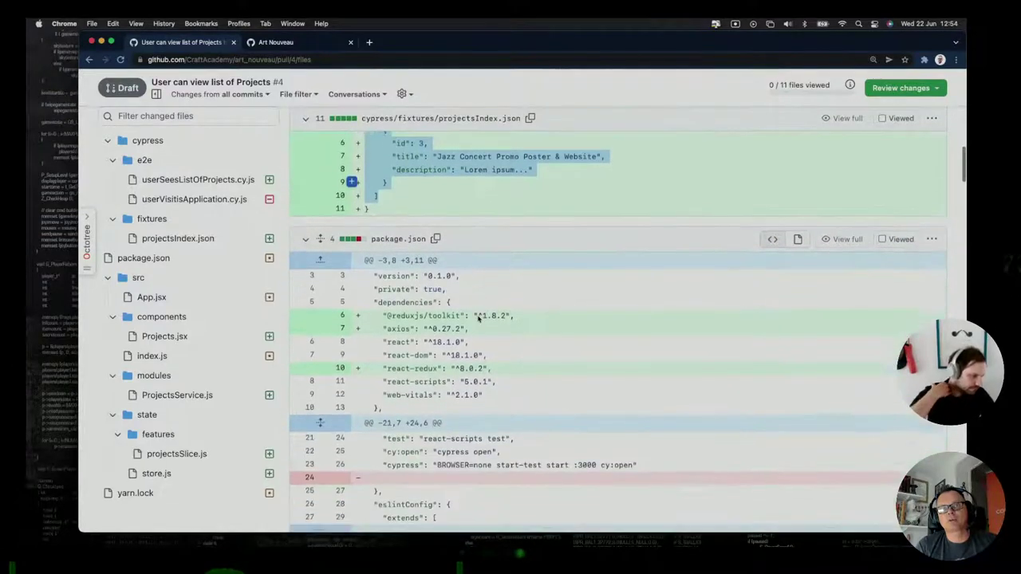
pyautogui.scroll(-10, 478, 318)
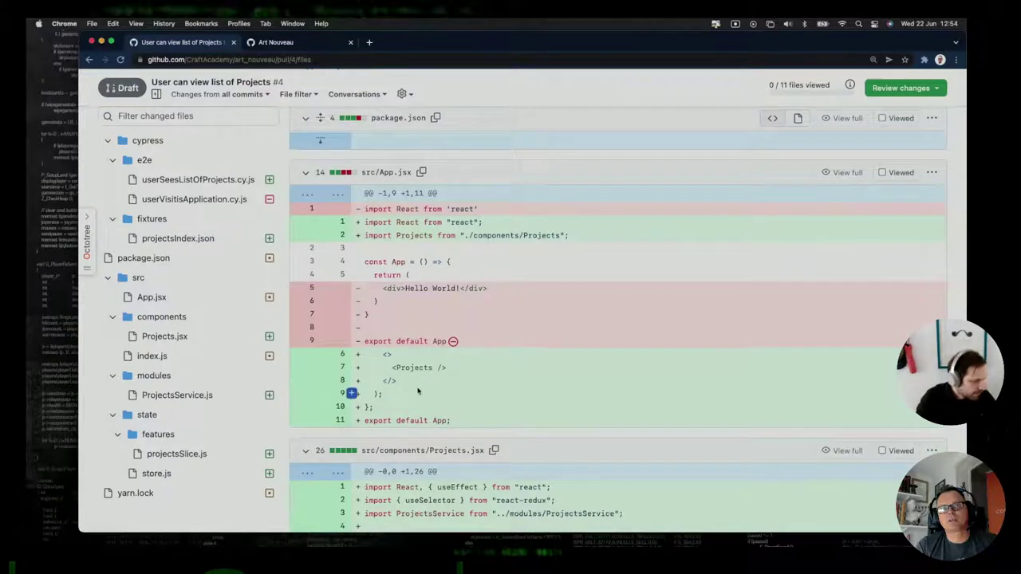
pyautogui.scroll(-3, 416, 388)
pyautogui.scroll(-2, 416, 453)
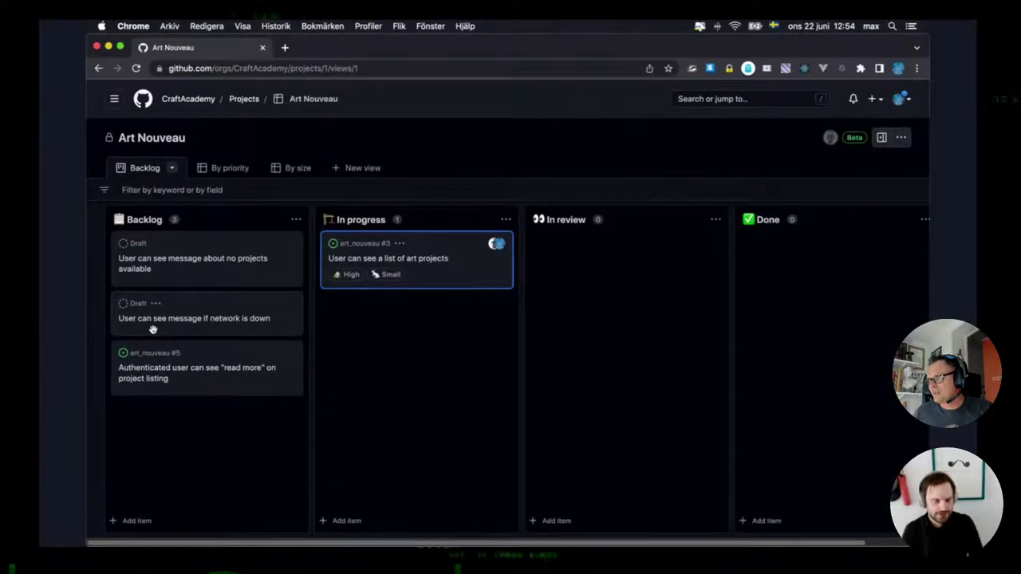
pyautogui.press('super+Tab')
pyautogui.press('super+Tab')
pyautogui.press('super+Tab')
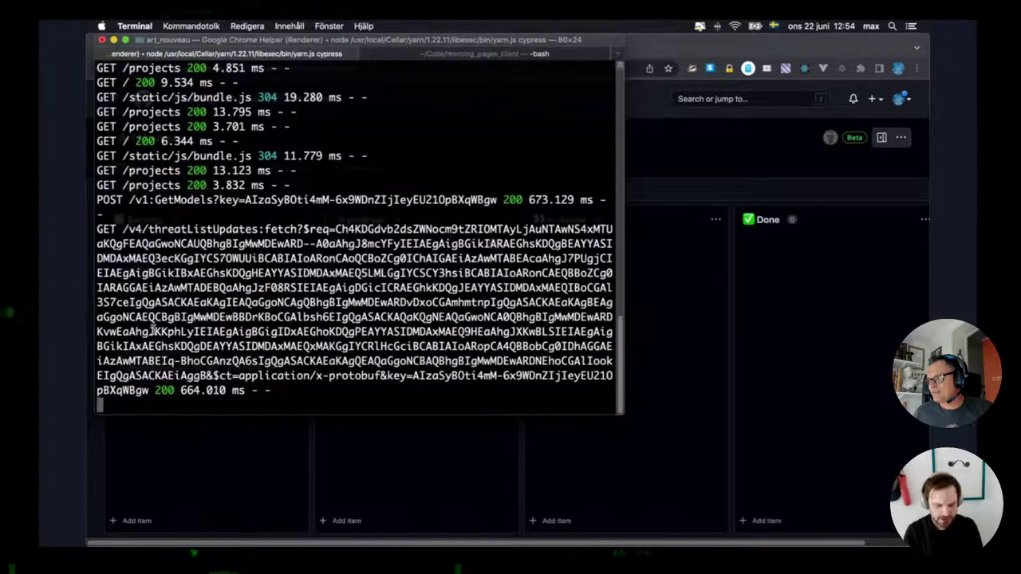
# Run 'code .' in the morning_pages_client terminal session to open it in VS Code.
pyautogui.press('super+t')
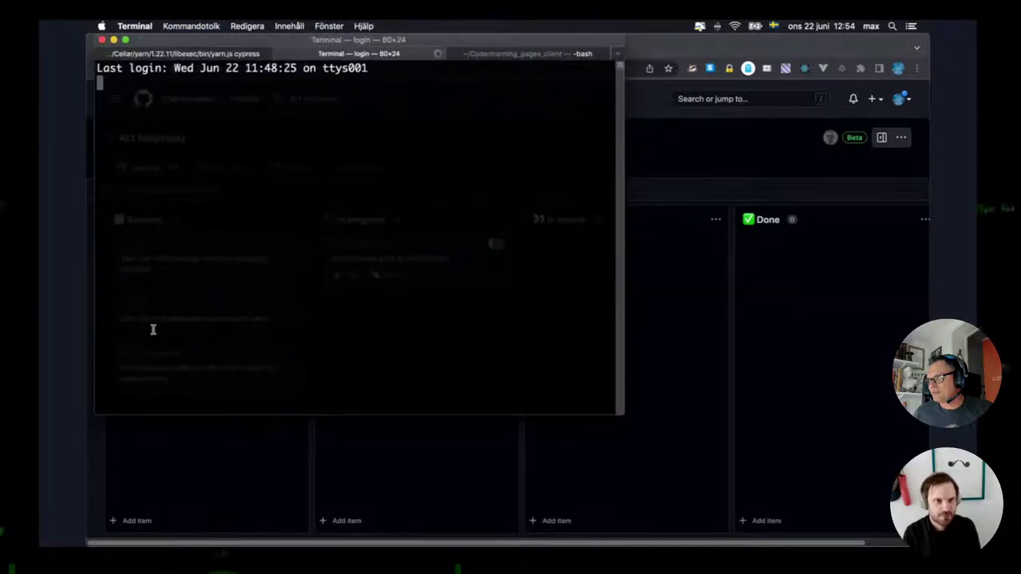
pyautogui.hotkey('ctrl', 'Tab')
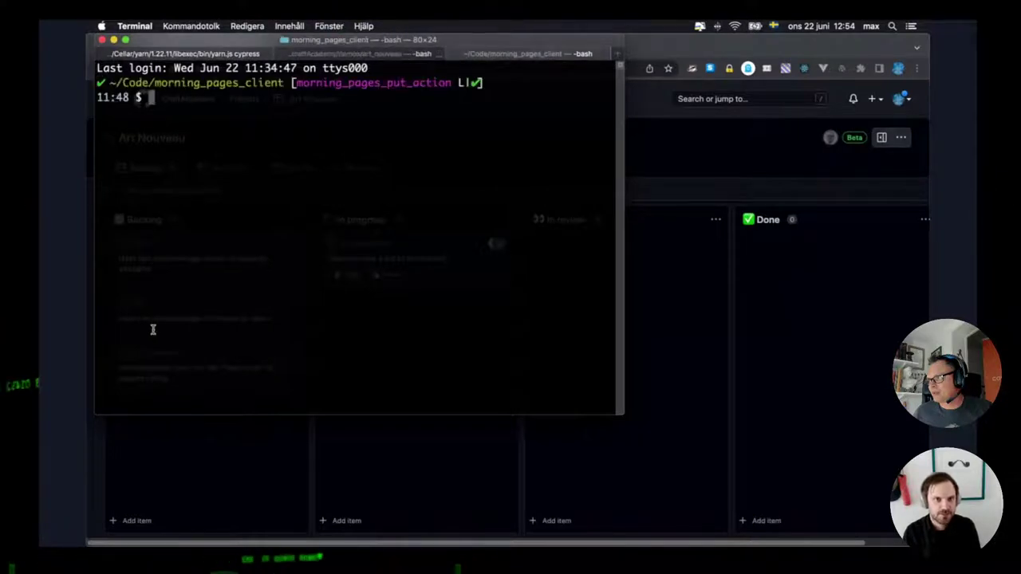
pyautogui.write('code .')
pyautogui.press('Return')
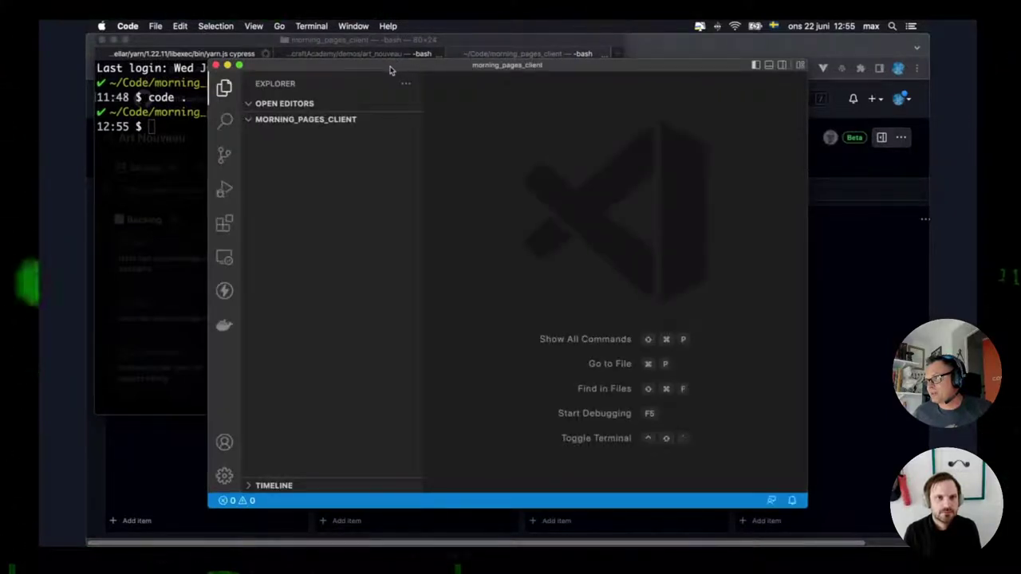
# Maximize VS Code, collapse the project tree and open src/App.jsx.
pyautogui.doubleClick(388, 70)
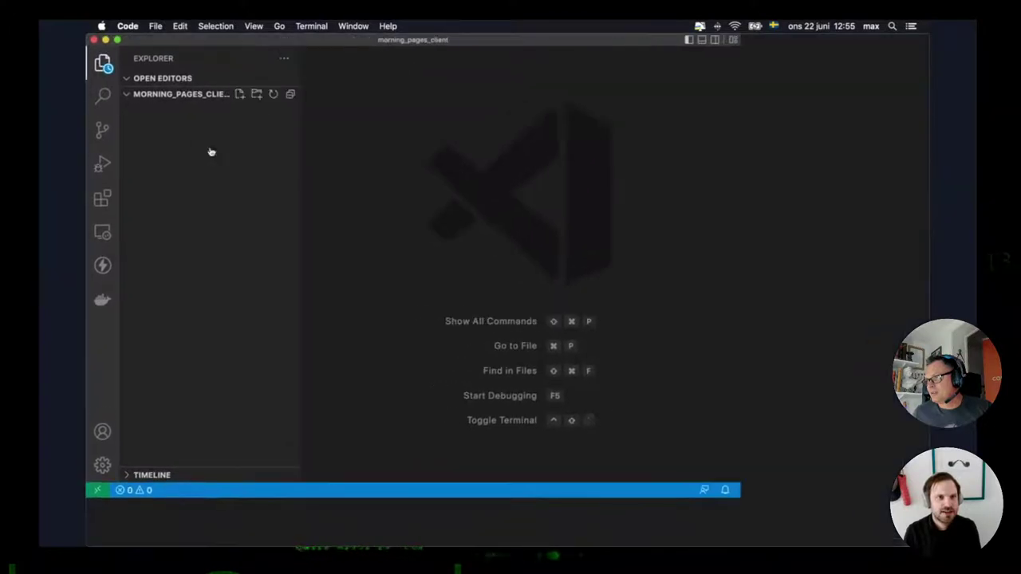
pyautogui.click(290, 93)
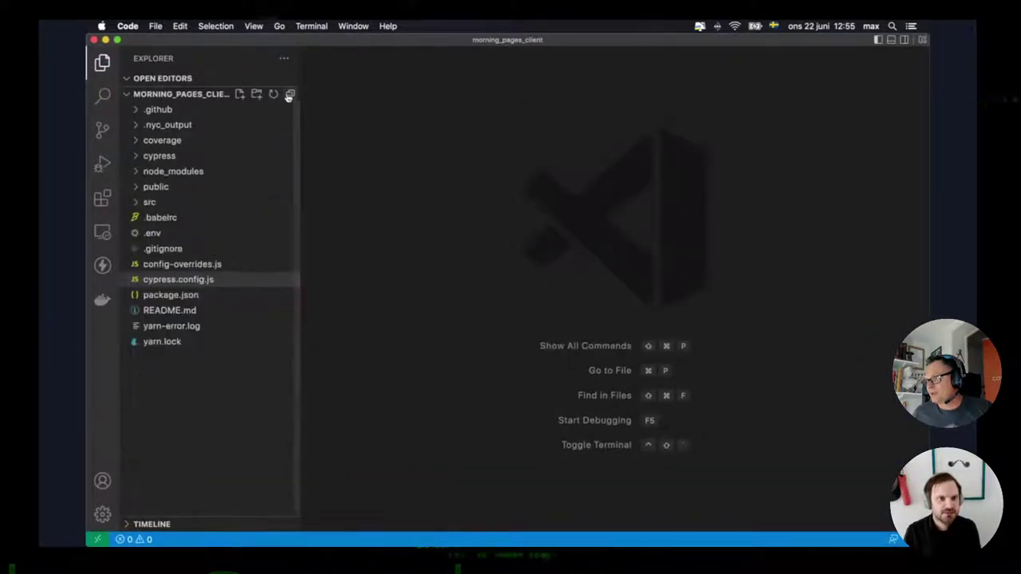
pyautogui.click(149, 202)
pyautogui.click(161, 268)
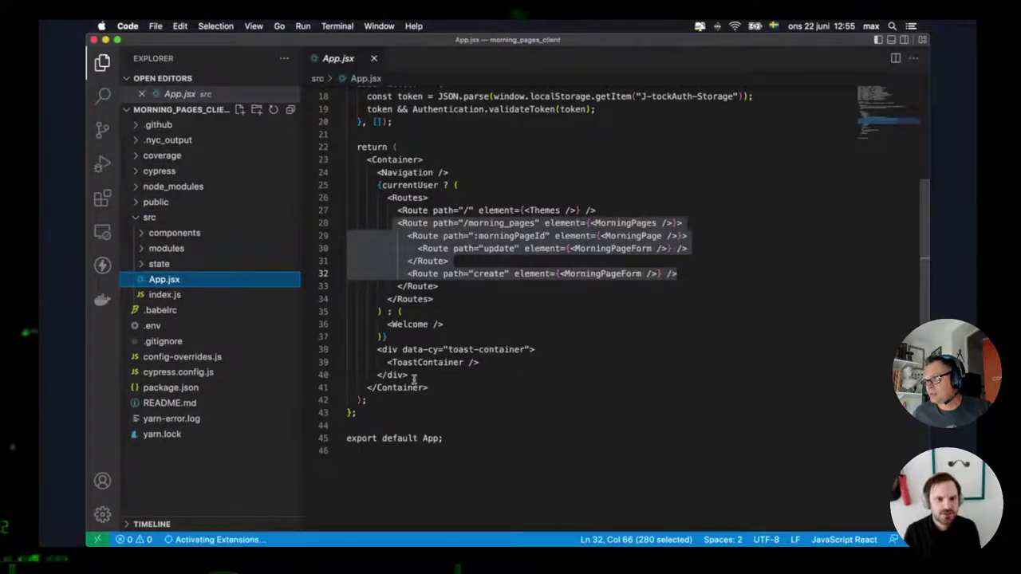
pyautogui.click(407, 350)
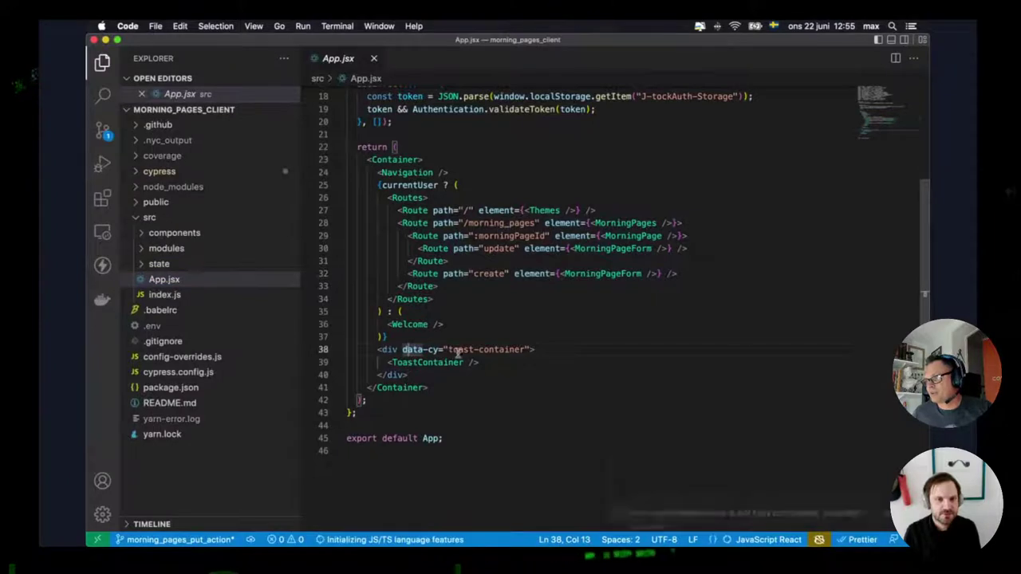
pyautogui.click(434, 386)
pyautogui.click(433, 373)
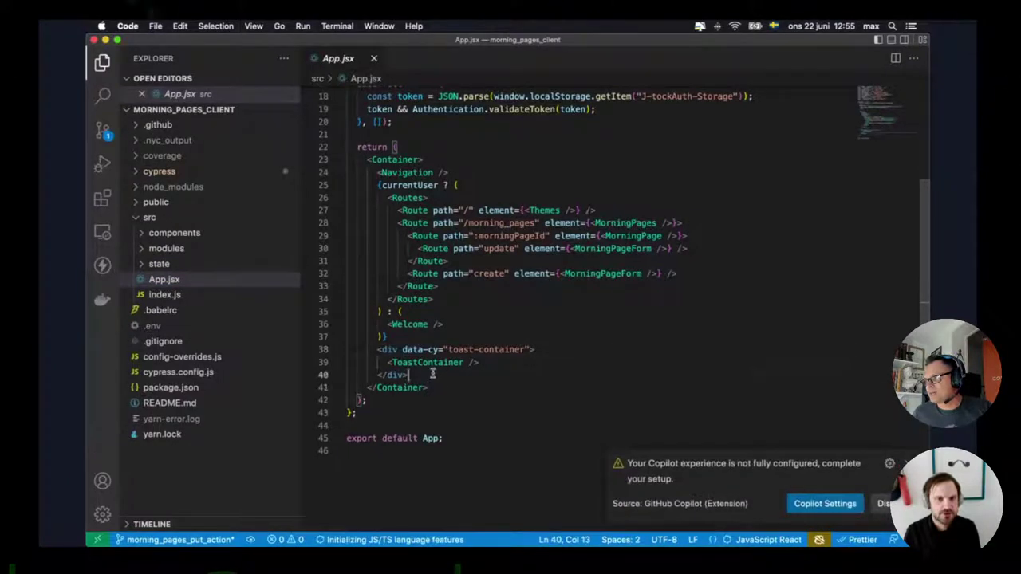
# Open components/MorningPages.jsx and delete both div tag names, leaving <> and </>.
pyautogui.click(162, 265)
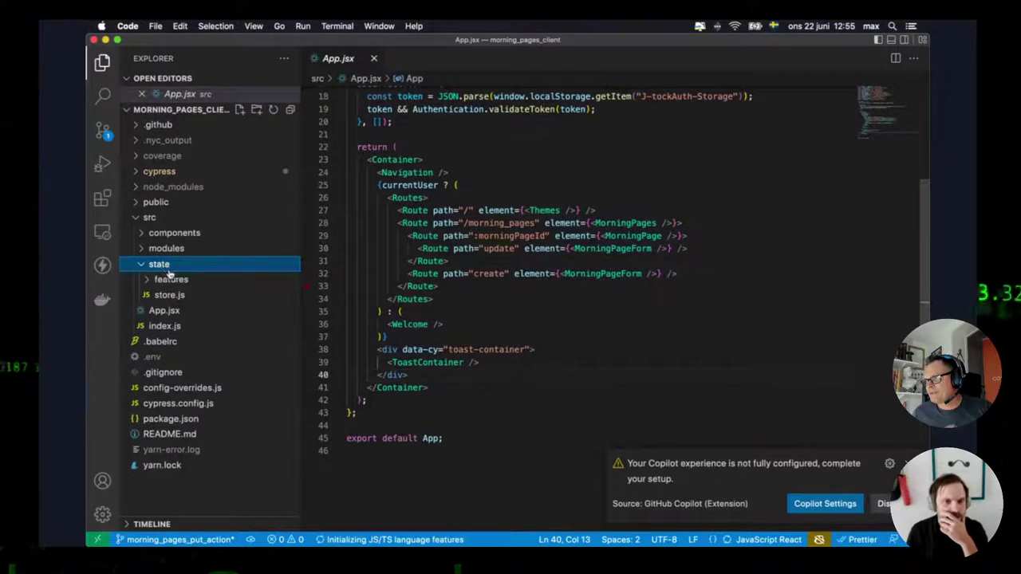
pyautogui.click(170, 233)
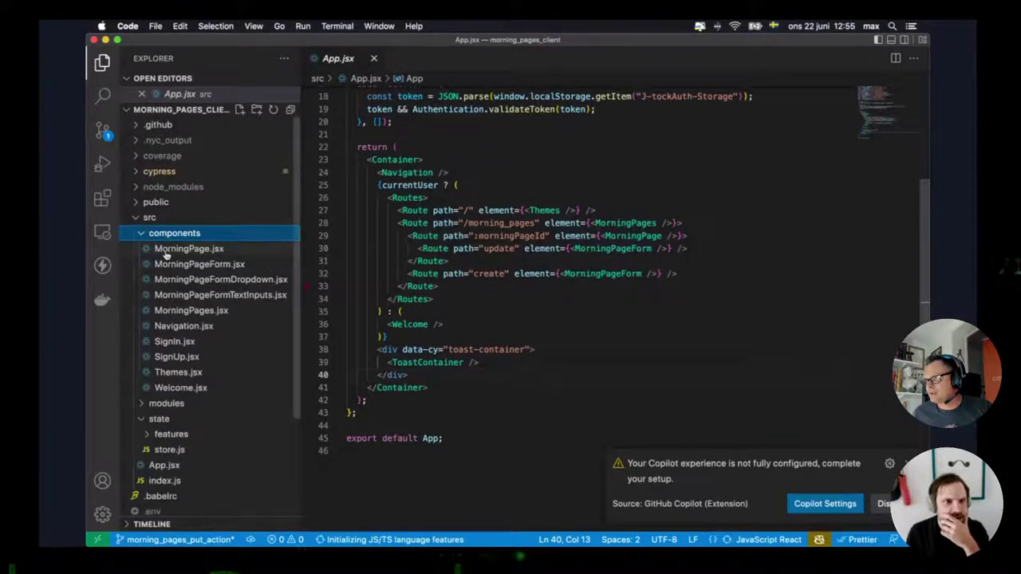
pyautogui.click(177, 311)
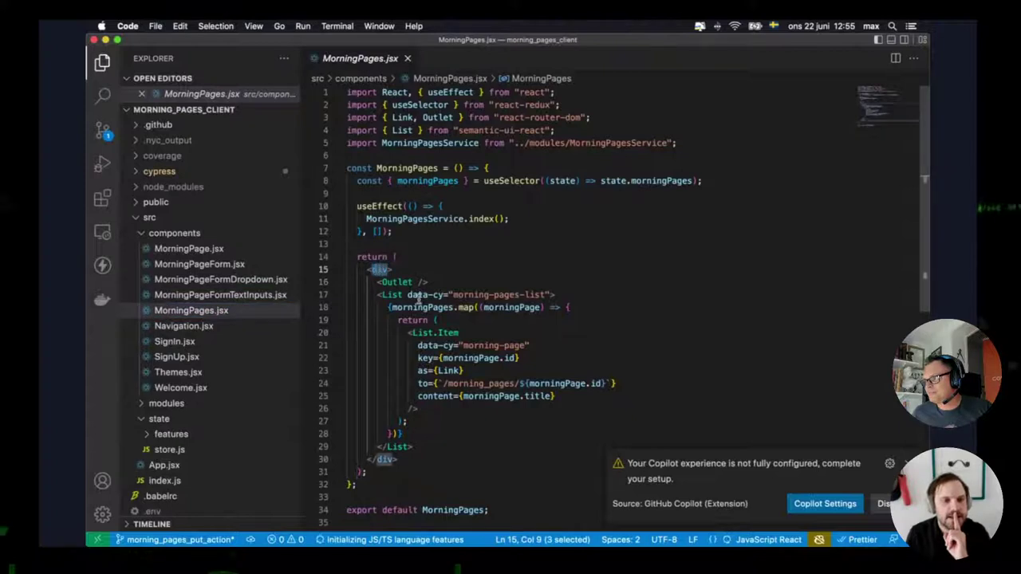
pyautogui.press('super+d')
pyautogui.press('BackSpace')
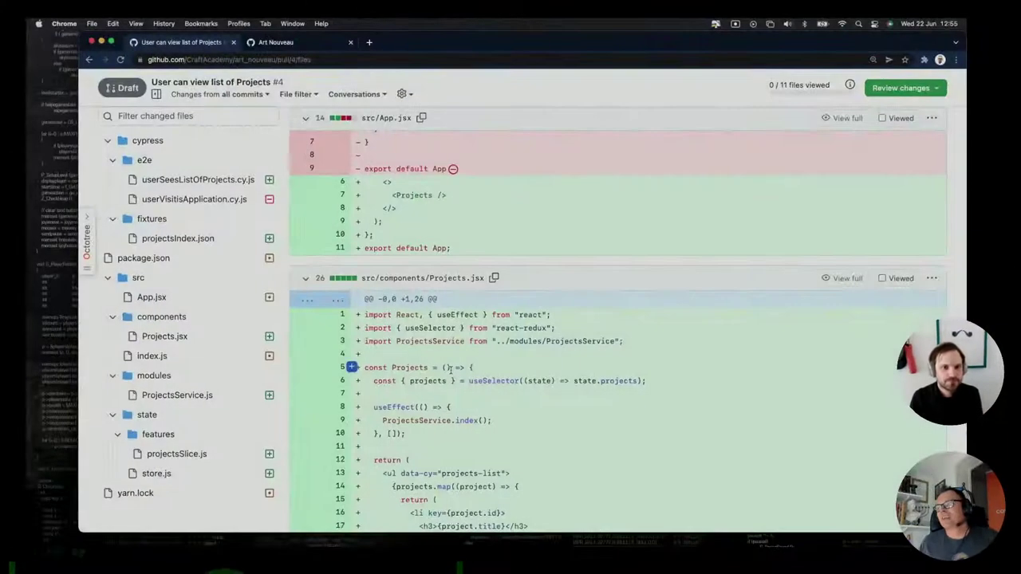
# Scroll through all 11 changed files of PR #4, from ProjectsService.js, projectsSlice.js and store.js down to yarn.lock.
pyautogui.scroll(-5, 456, 368)
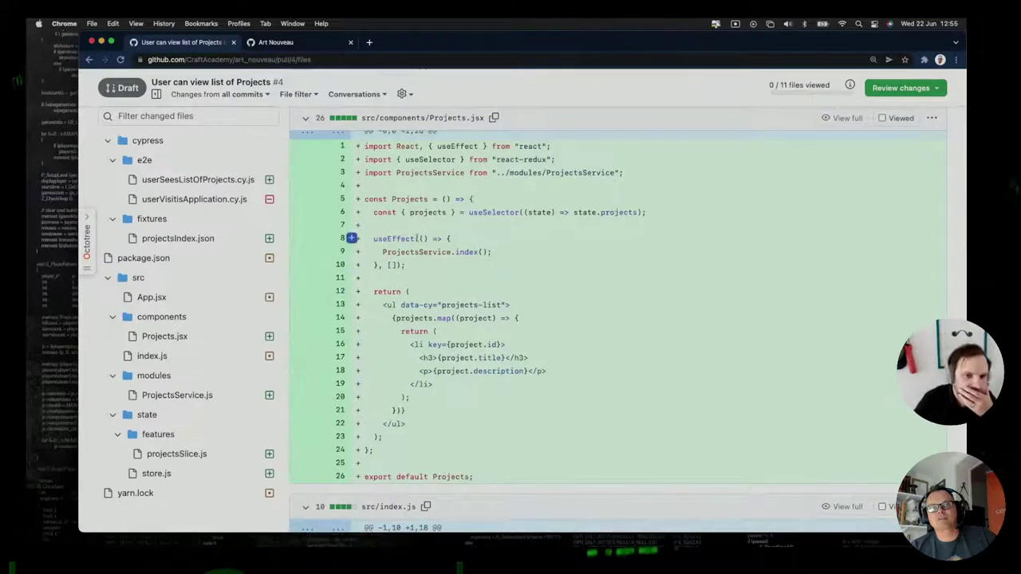
pyautogui.scroll(-3, 420, 342)
pyautogui.scroll(-3, 420, 341)
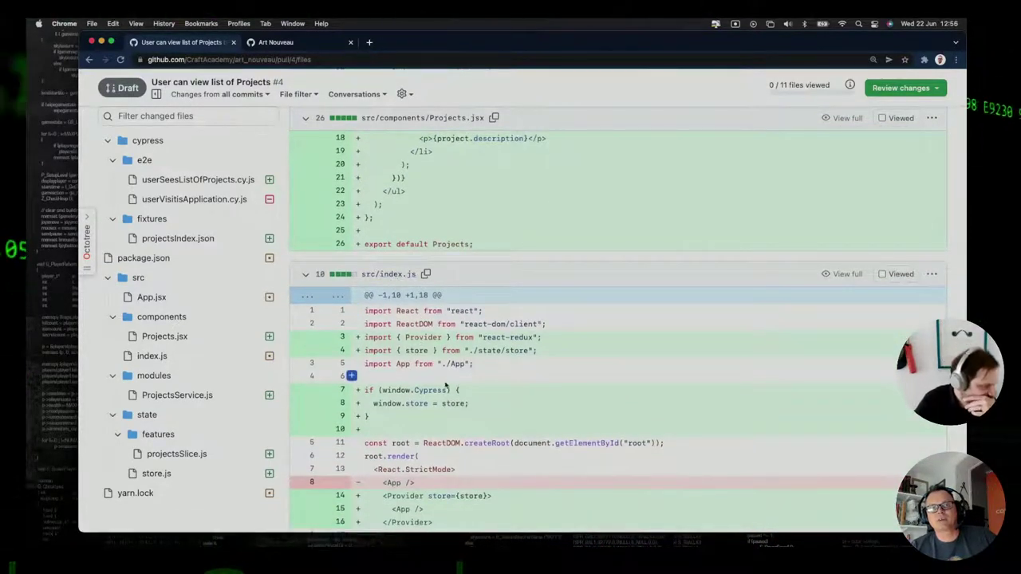
pyautogui.scroll(-5, 445, 383)
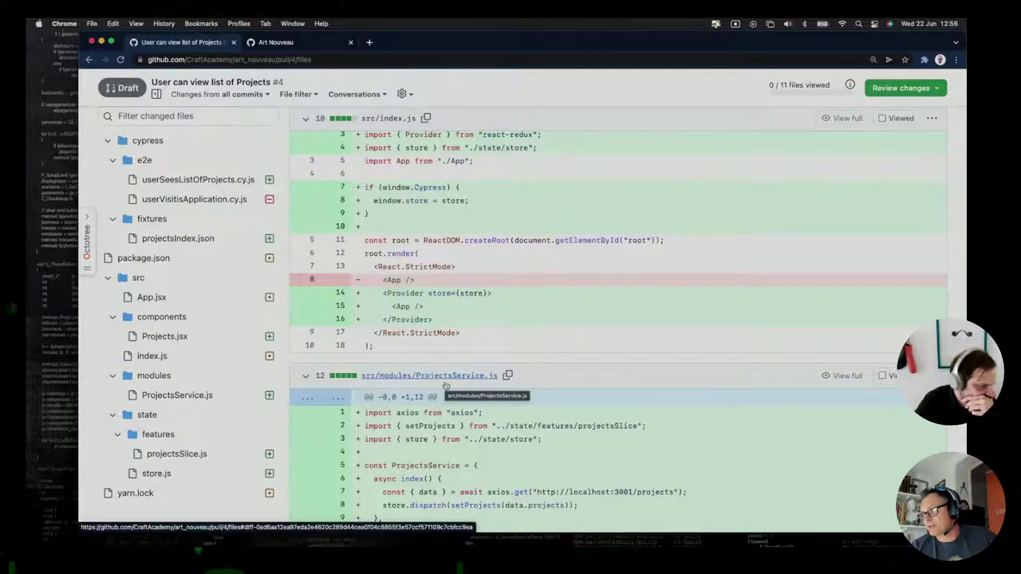
pyautogui.scroll(-2, 445, 385)
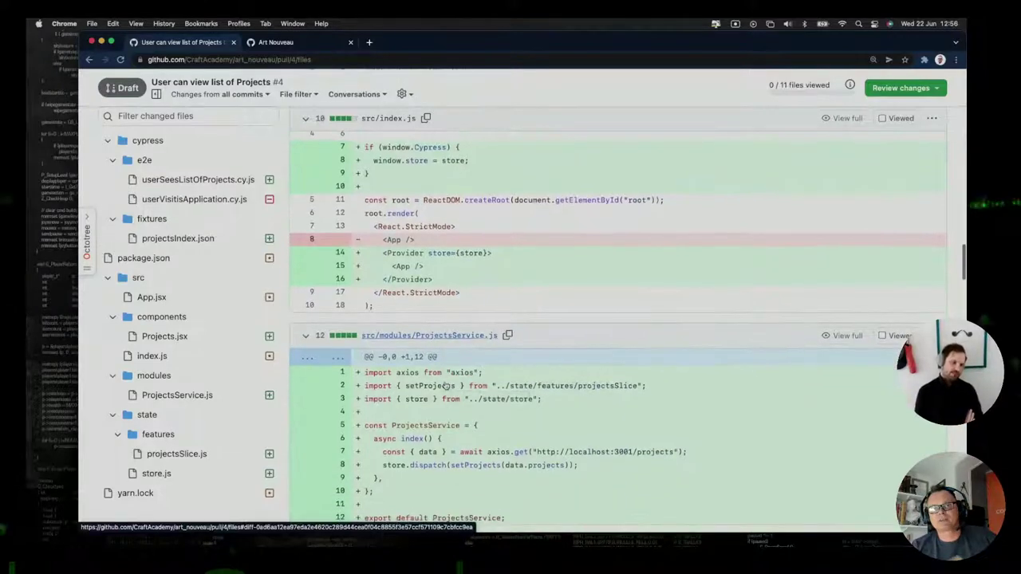
pyautogui.scroll(-1, 445, 385)
pyautogui.scroll(1, 445, 385)
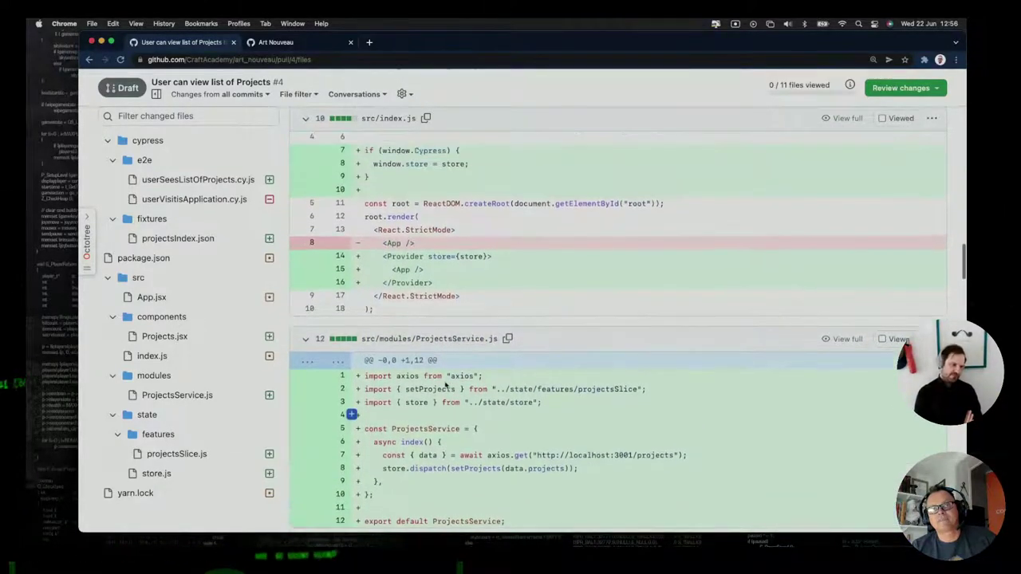
pyautogui.scroll(-5, 445, 385)
pyautogui.scroll(-8, 446, 385)
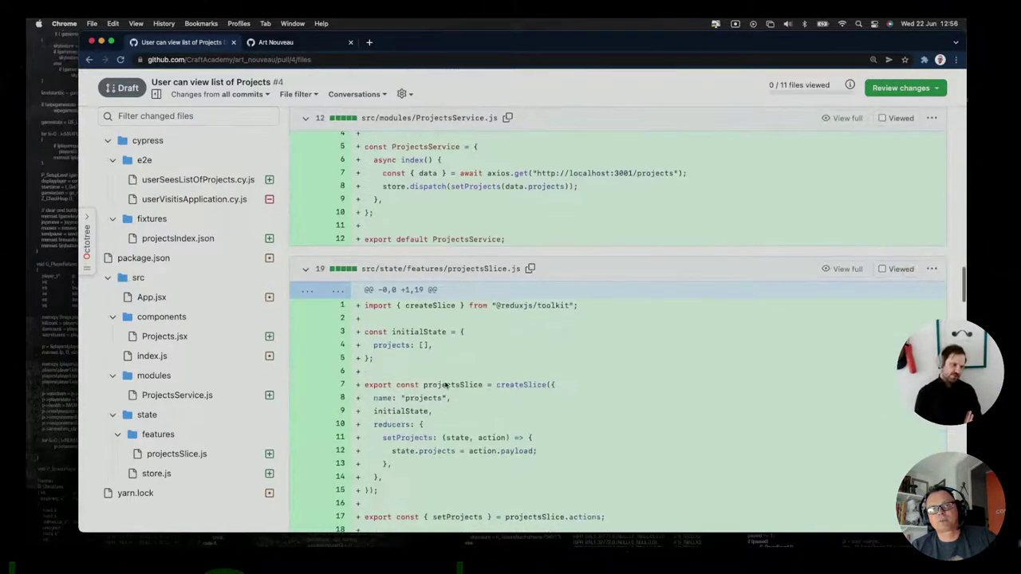
pyautogui.scroll(-14, 445, 385)
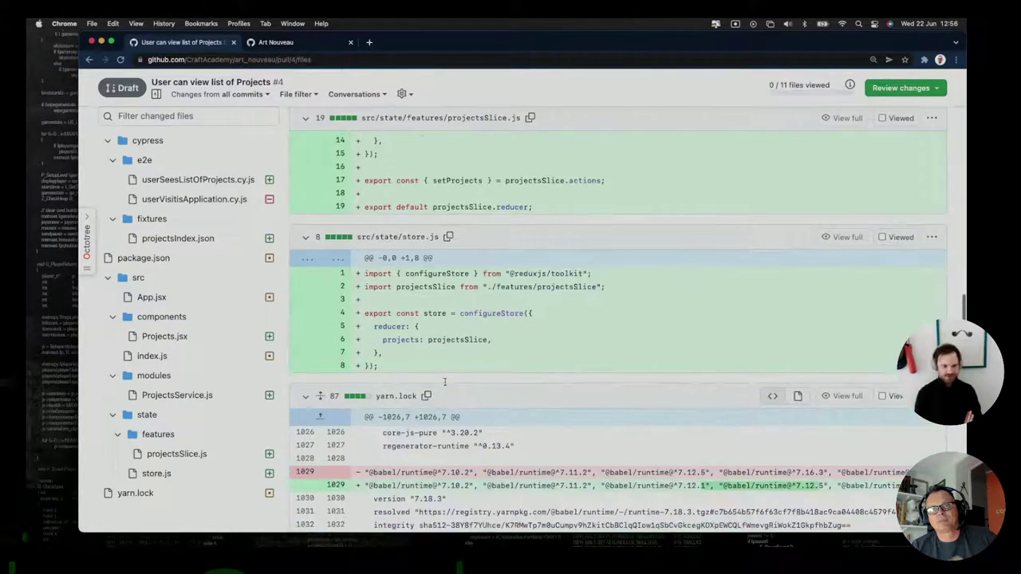
pyautogui.scroll(-20, 446, 386)
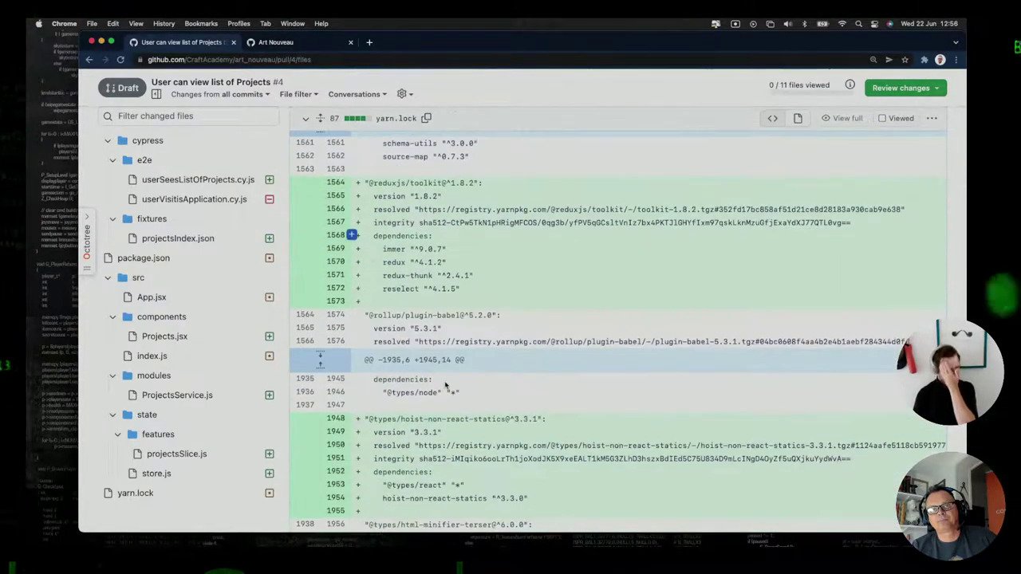
pyautogui.scroll(-20, 445, 385)
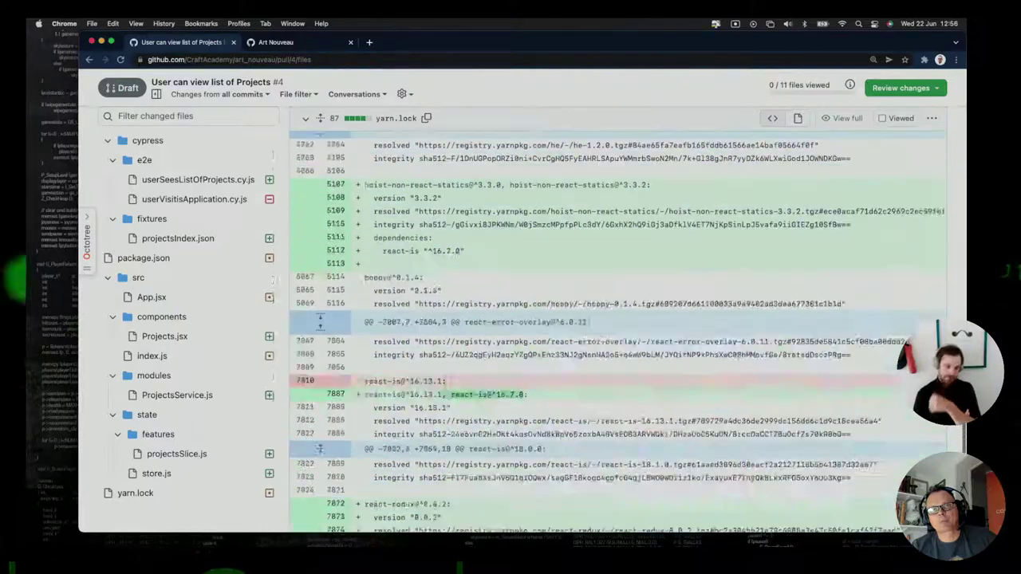
pyautogui.scroll(-5, 446, 385)
pyautogui.scroll(20, 445, 386)
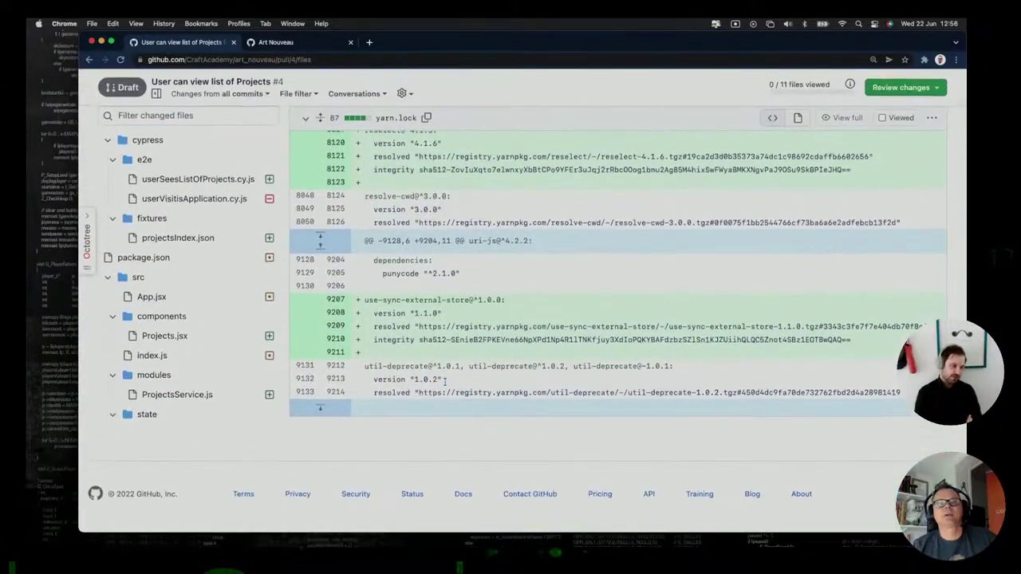
pyautogui.scroll(15, 445, 385)
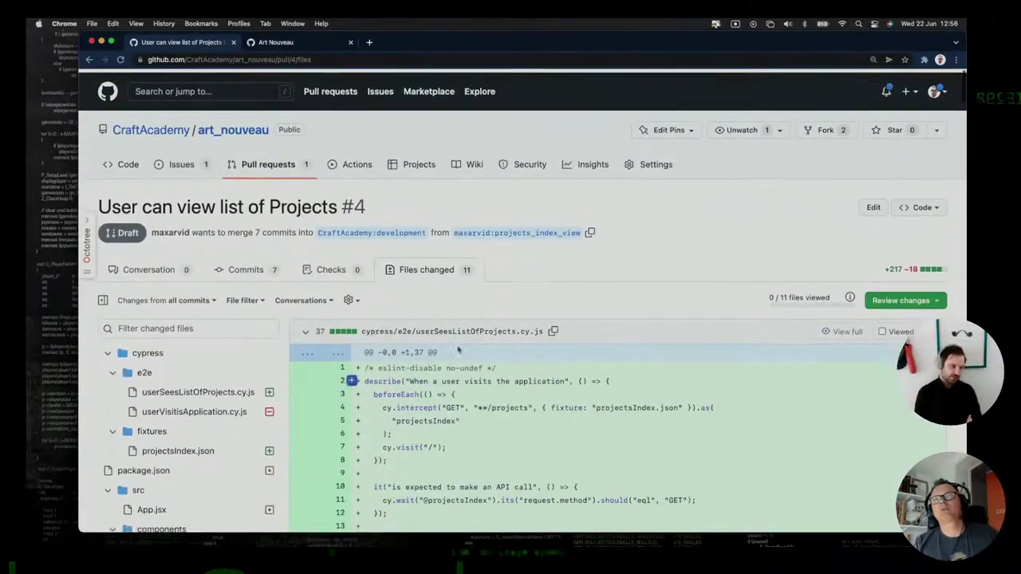
# Submit an Approve review on pull request #4 with the comment 'LTGM'.
pyautogui.click(901, 296)
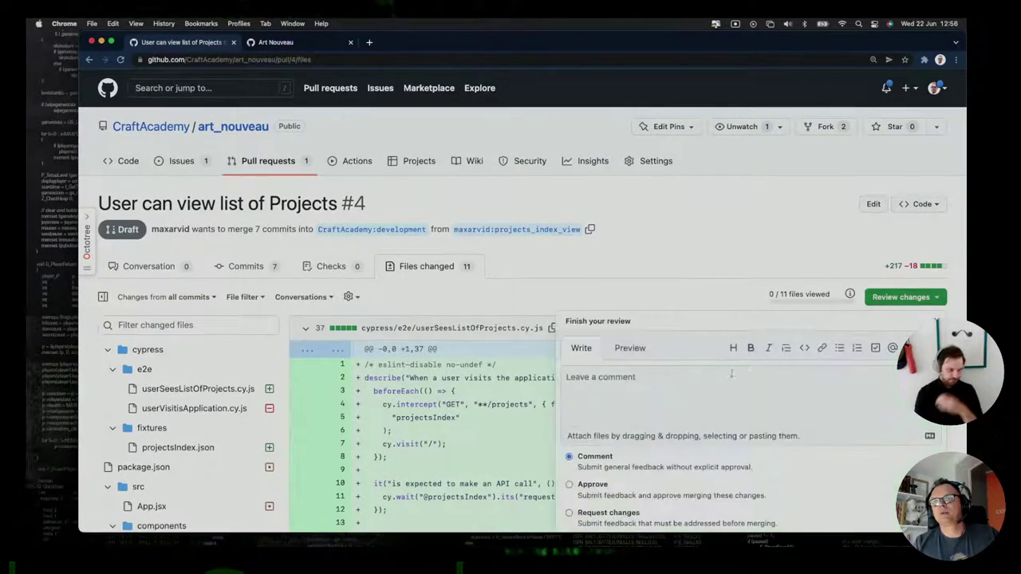
pyautogui.click(581, 378)
pyautogui.write('LTG')
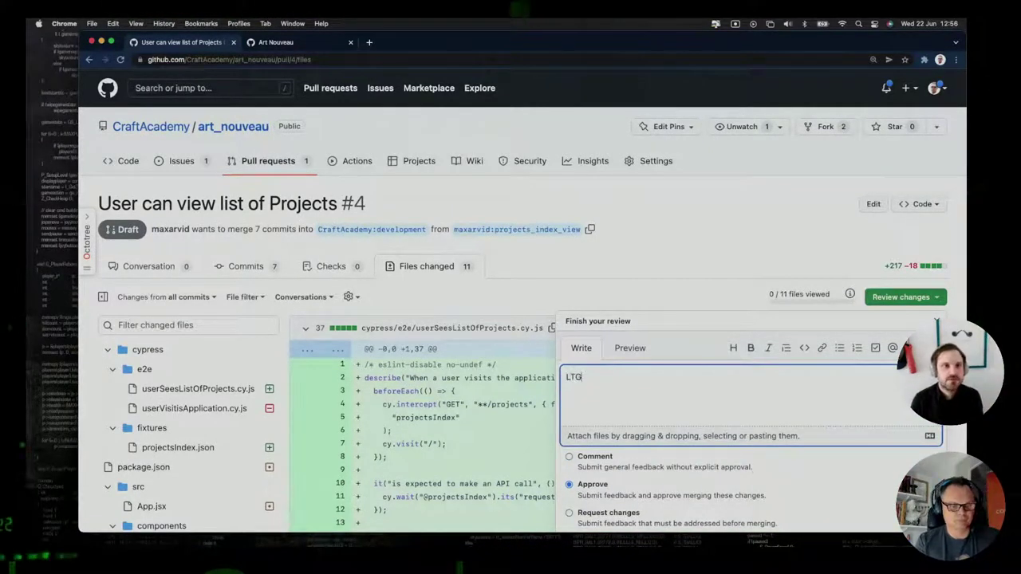
pyautogui.write('M')
pyautogui.scroll(-3, 668, 461)
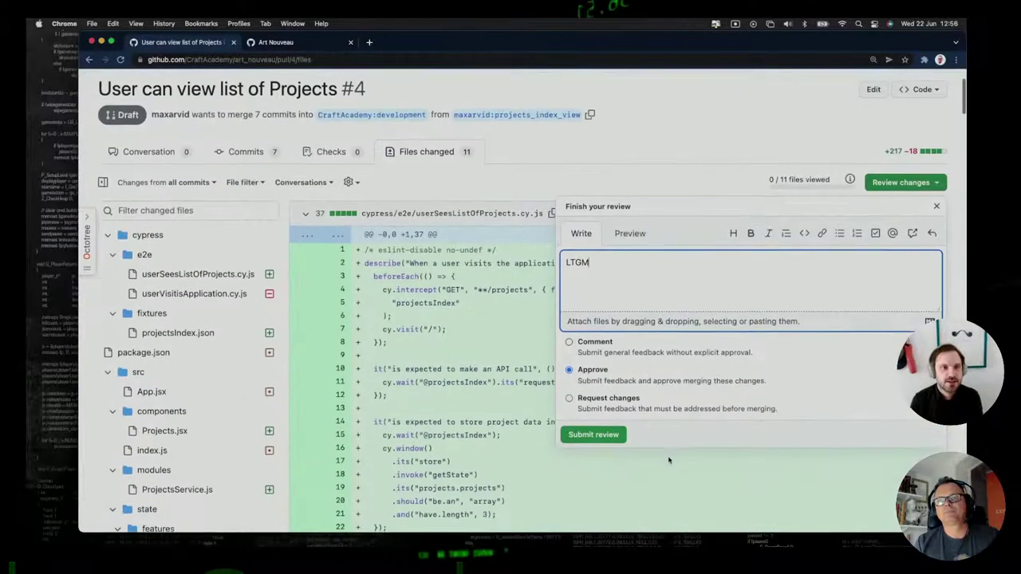
pyautogui.click(590, 436)
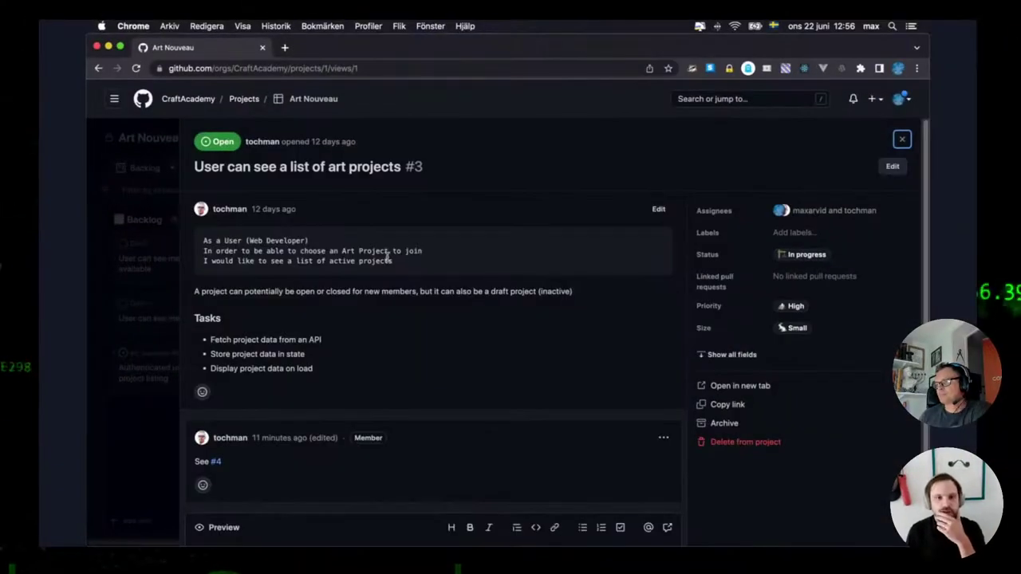
# Open pull request #4 from issue #3 and mark the draft ready for review.
pyautogui.scroll(-2, 426, 308)
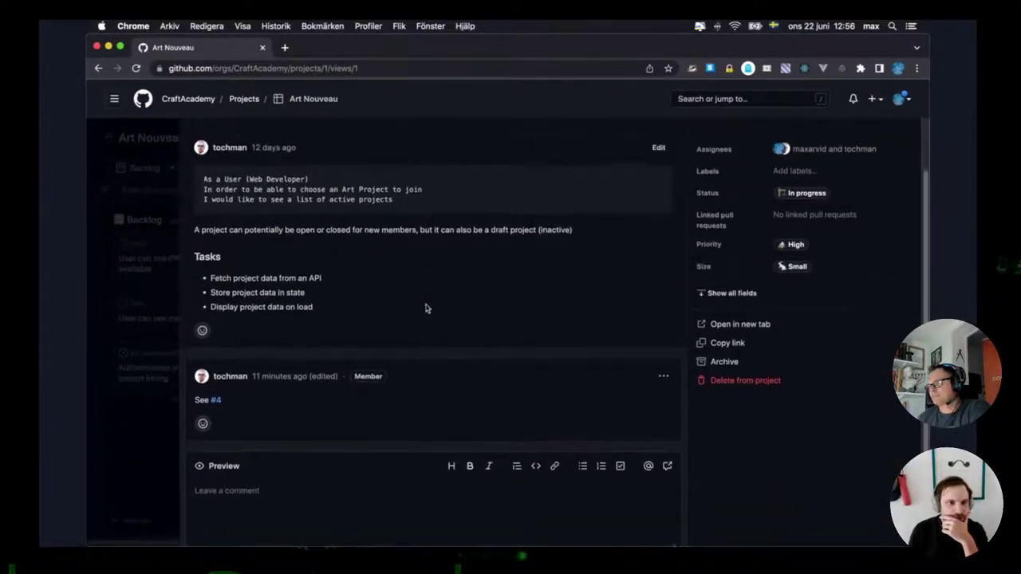
pyautogui.scroll(2, 359, 351)
pyautogui.click(215, 419)
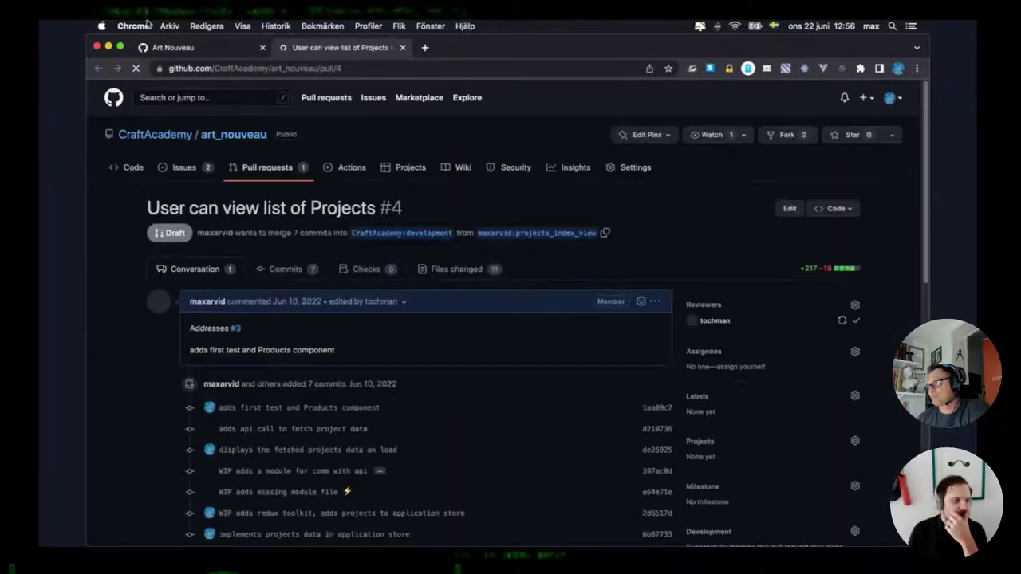
pyautogui.scroll(-1, 150, 373)
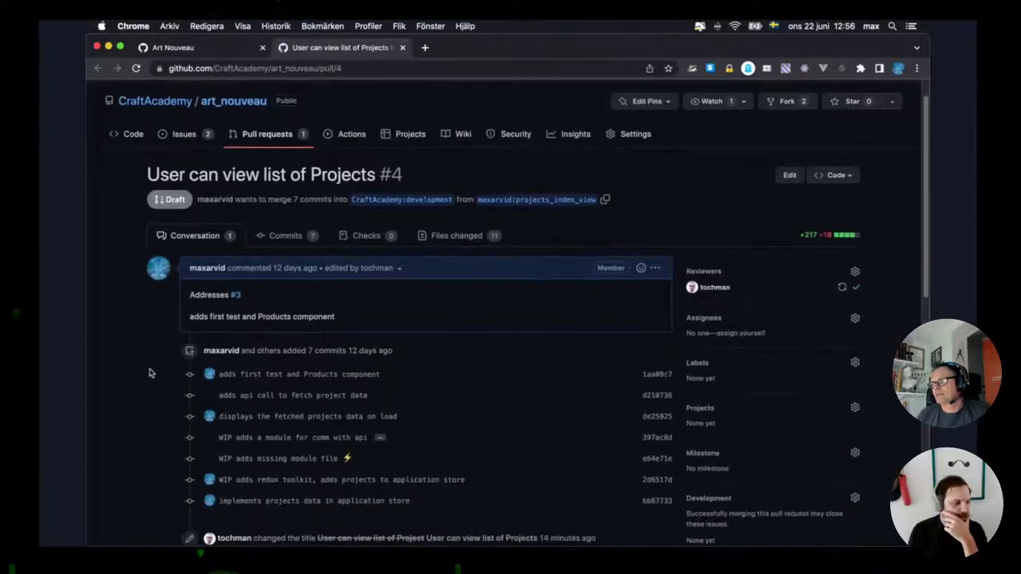
pyautogui.scroll(-5, 438, 298)
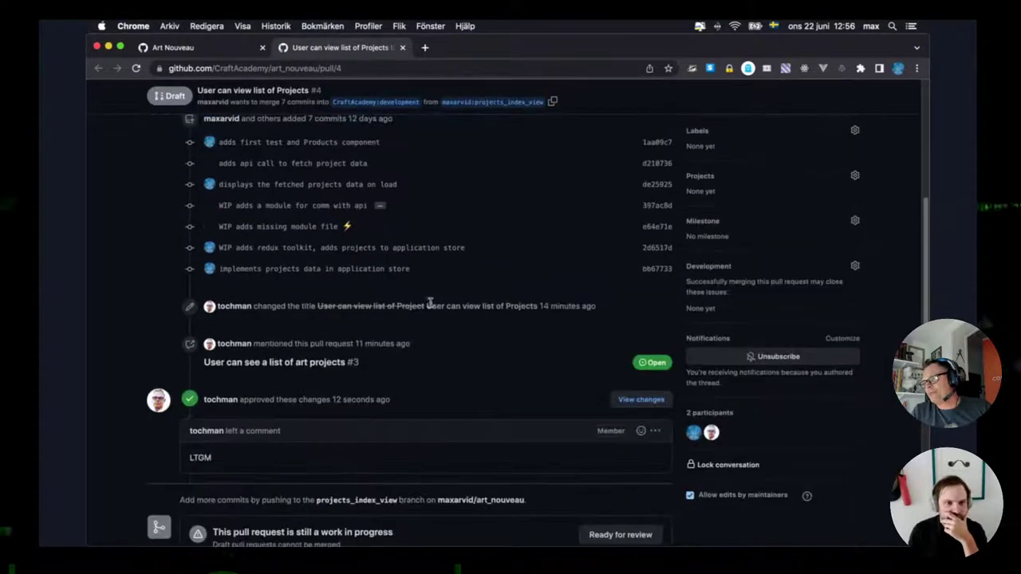
pyautogui.scroll(-2, 208, 455)
pyautogui.moveTo(212, 384); pyautogui.dragTo(190, 383)
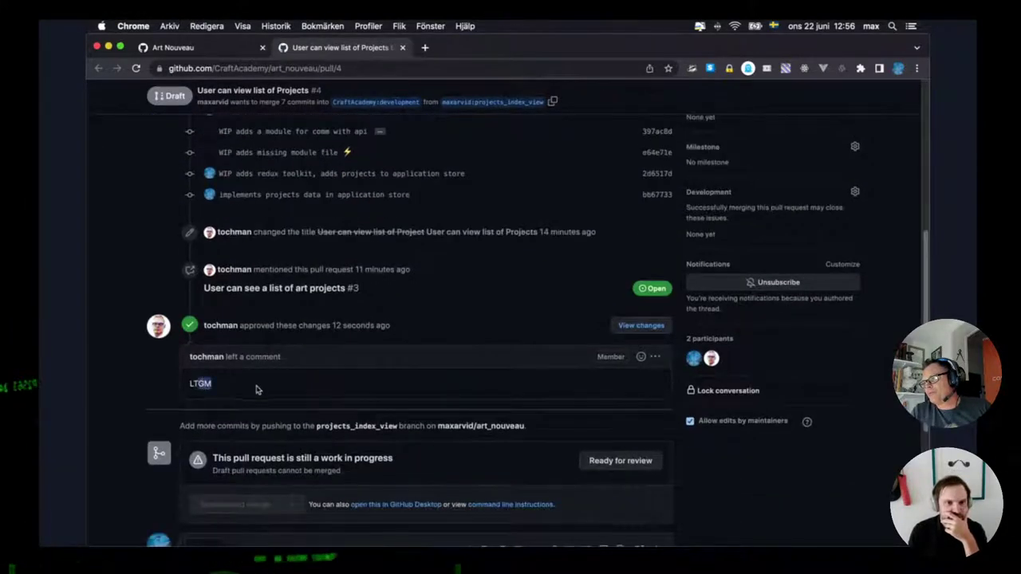
pyautogui.scroll(-1, 89, 369)
pyautogui.scroll(-2, 630, 415)
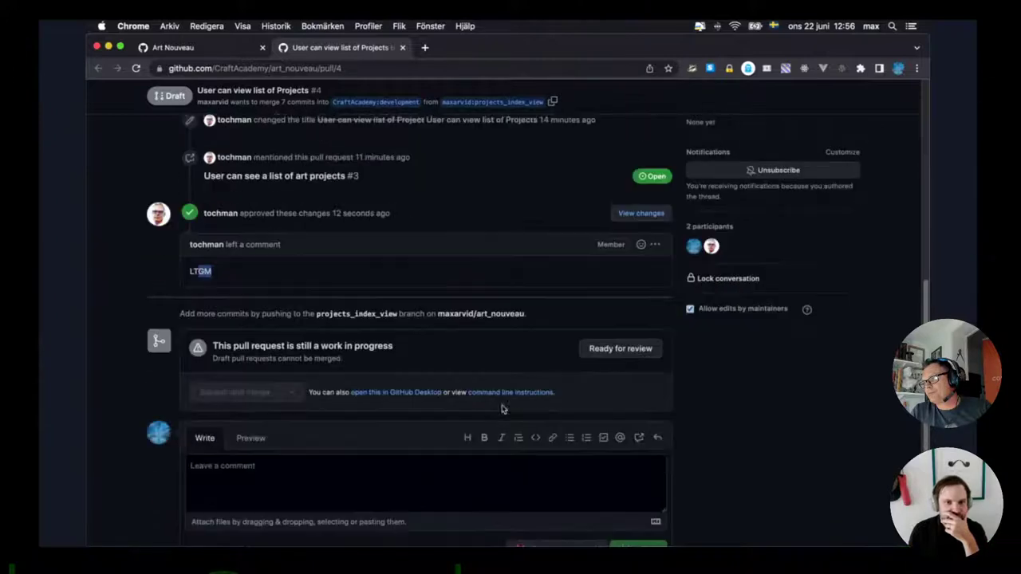
pyautogui.click(619, 349)
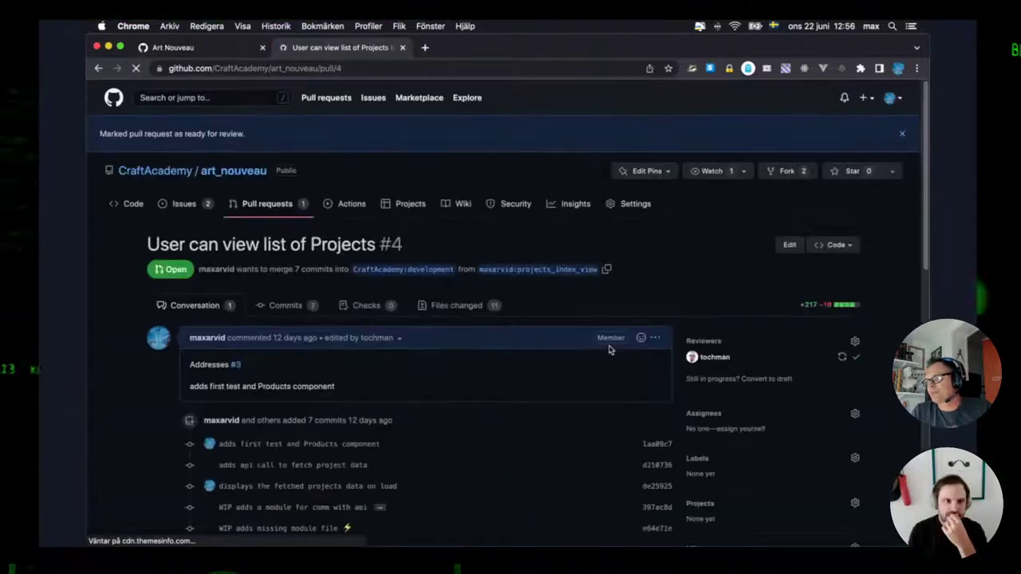
# Expand and collapse the 1 approval row to check who approved PR #4.
pyautogui.scroll(-8, 130, 428)
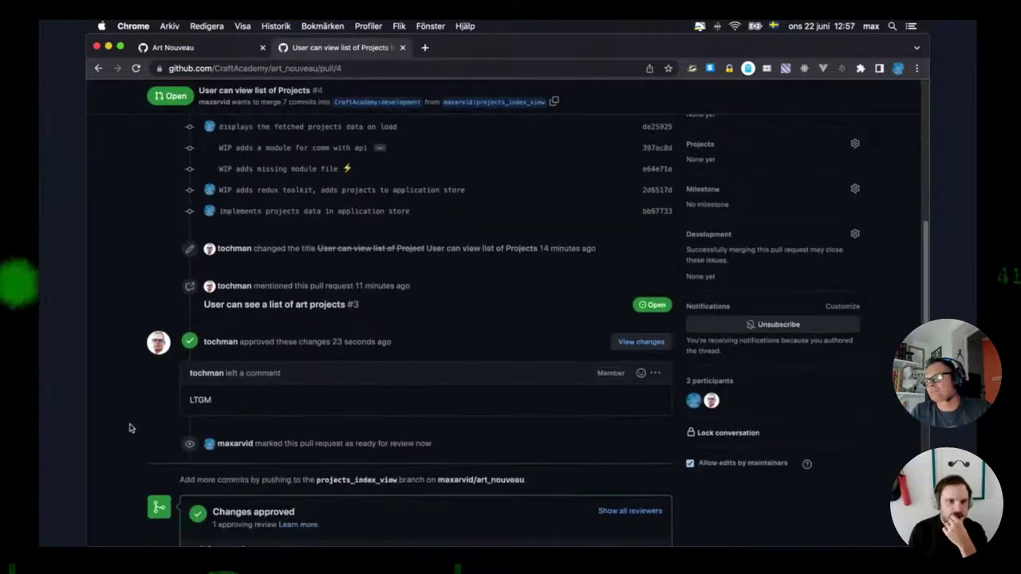
pyautogui.scroll(-5, 130, 427)
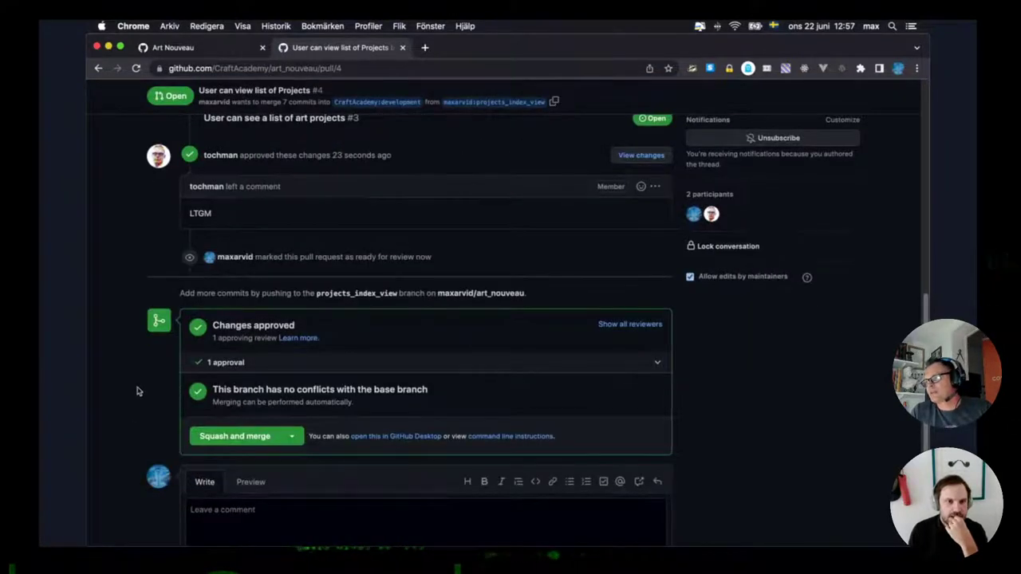
pyautogui.click(654, 365)
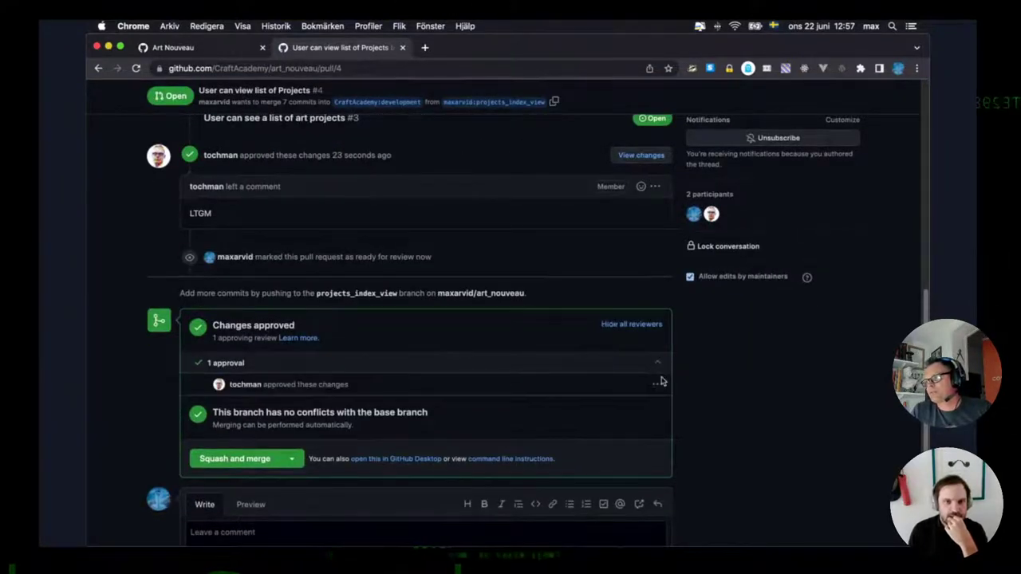
pyautogui.click(659, 364)
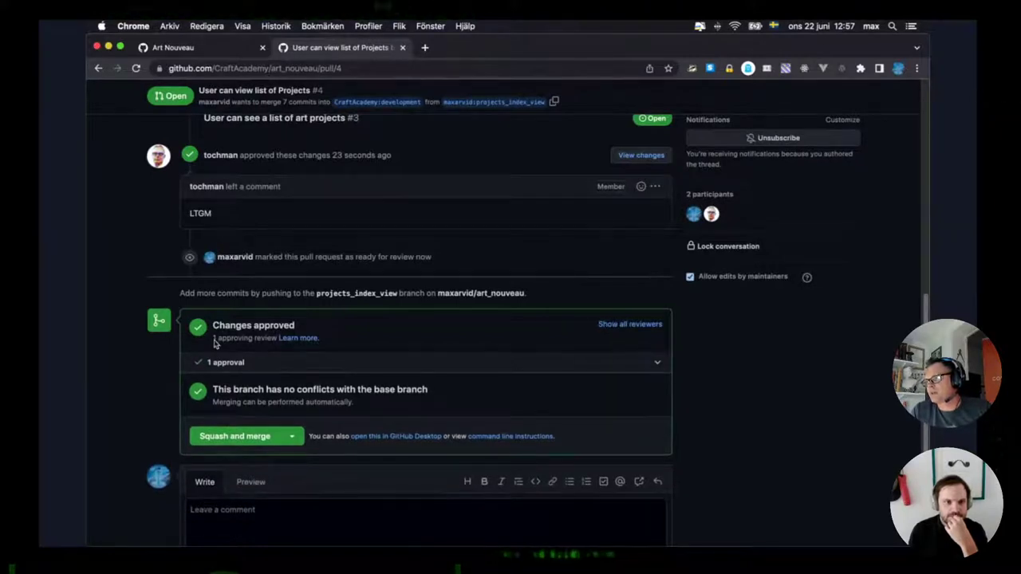
pyautogui.scroll(-1, 122, 397)
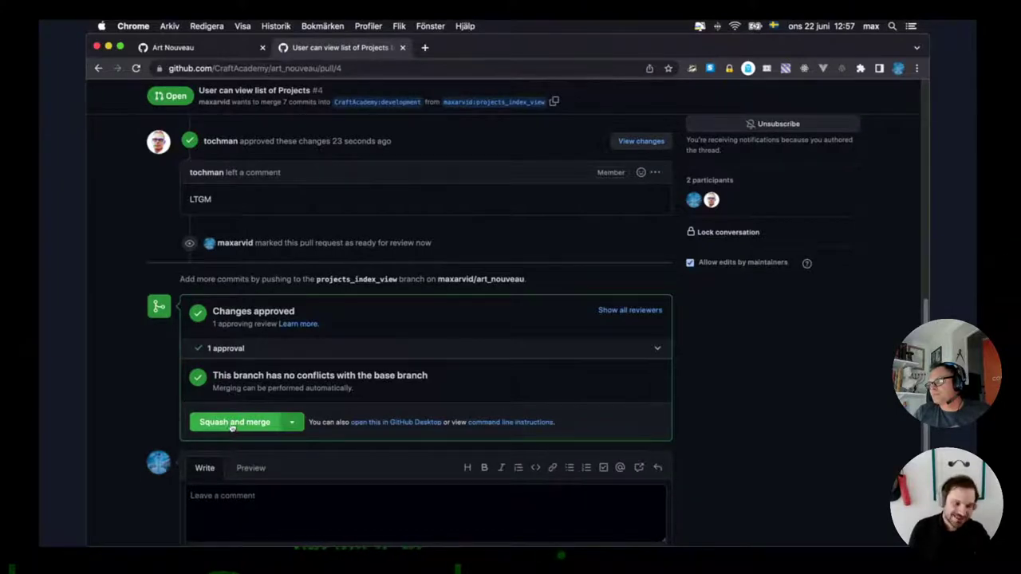
# Start the squash merge of PR #4 and review the squash commit message.
pyautogui.click(232, 425)
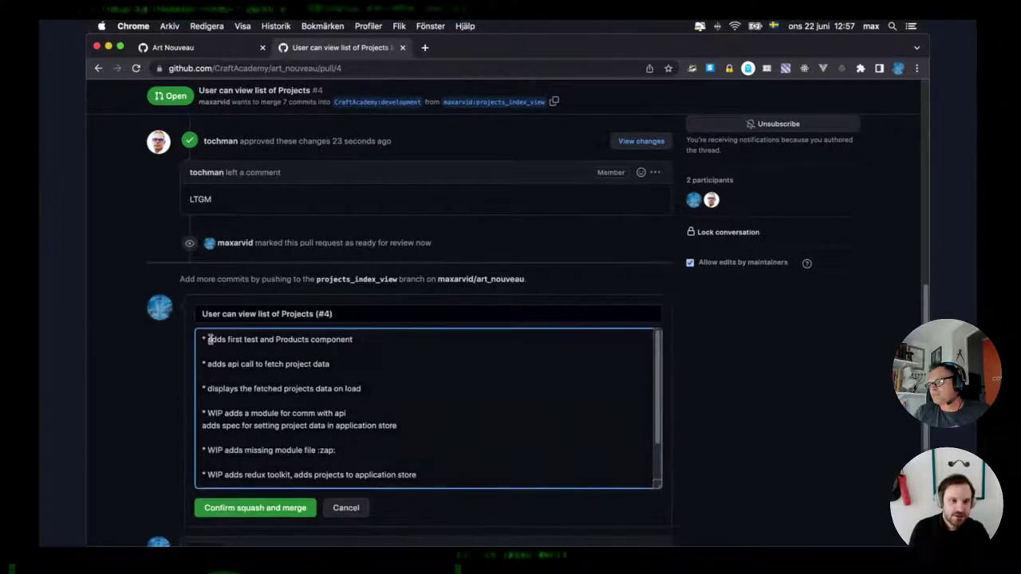
pyautogui.moveTo(209, 337); pyautogui.dragTo(347, 487)
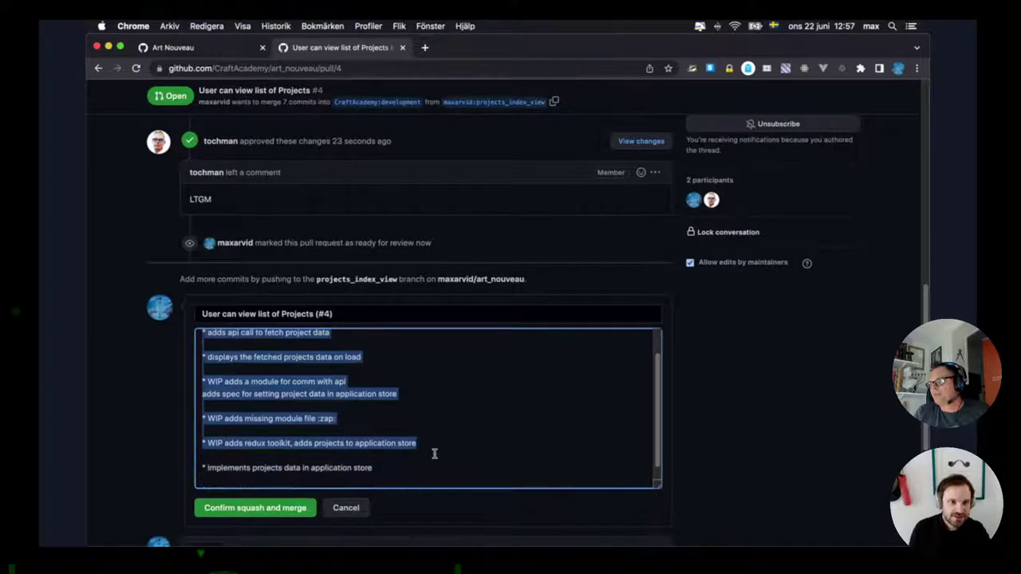
pyautogui.scroll(2, 249, 391)
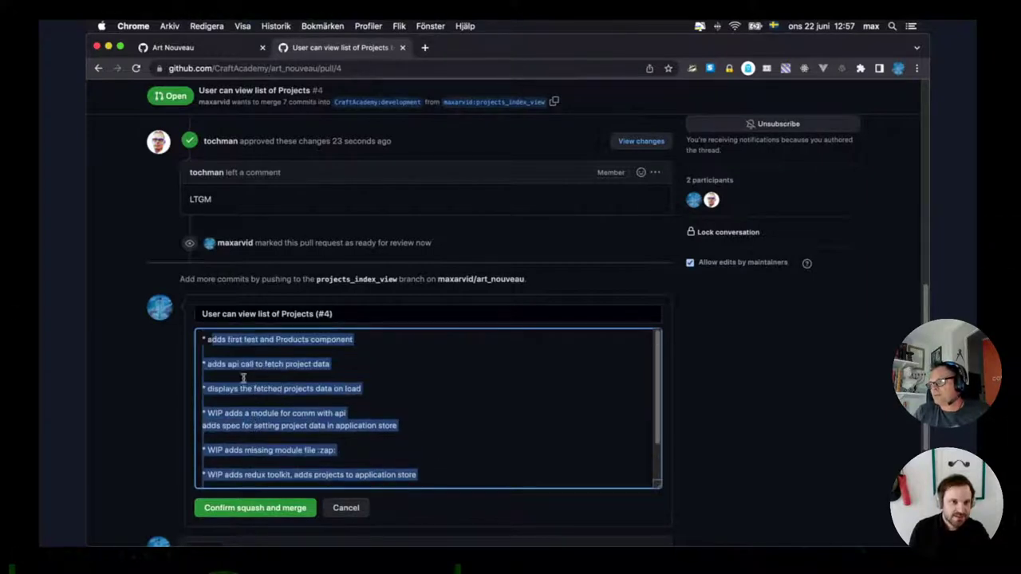
pyautogui.click(268, 313)
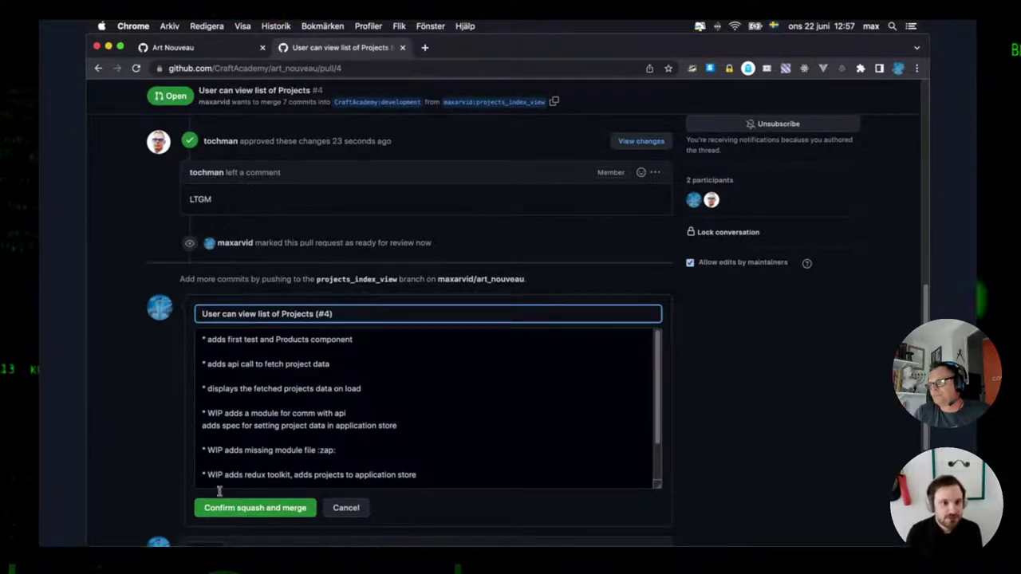
pyautogui.scroll(-1, 211, 499)
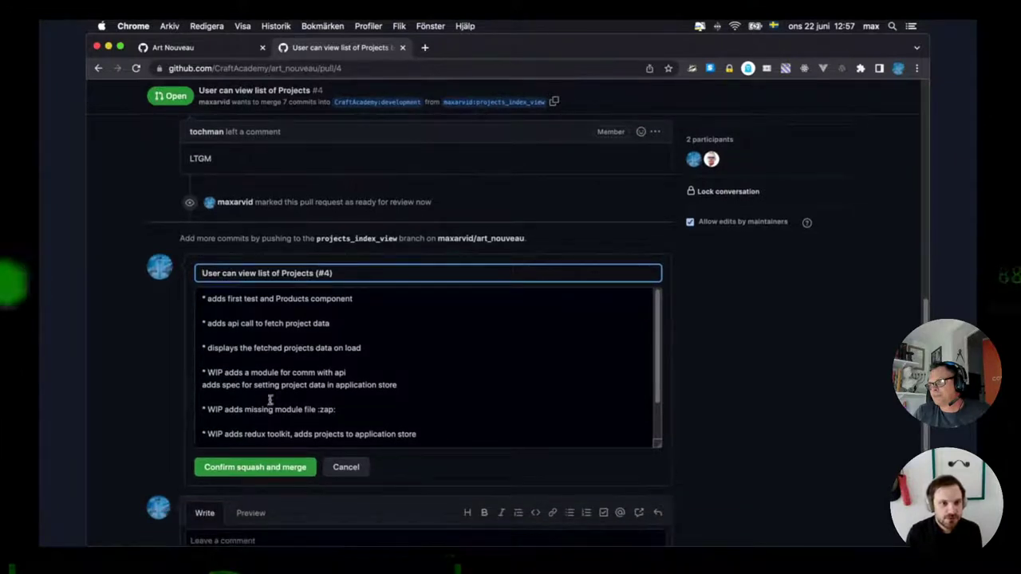
pyautogui.scroll(-2, 270, 399)
pyautogui.scroll(2, 268, 407)
pyautogui.scroll(-2, 266, 421)
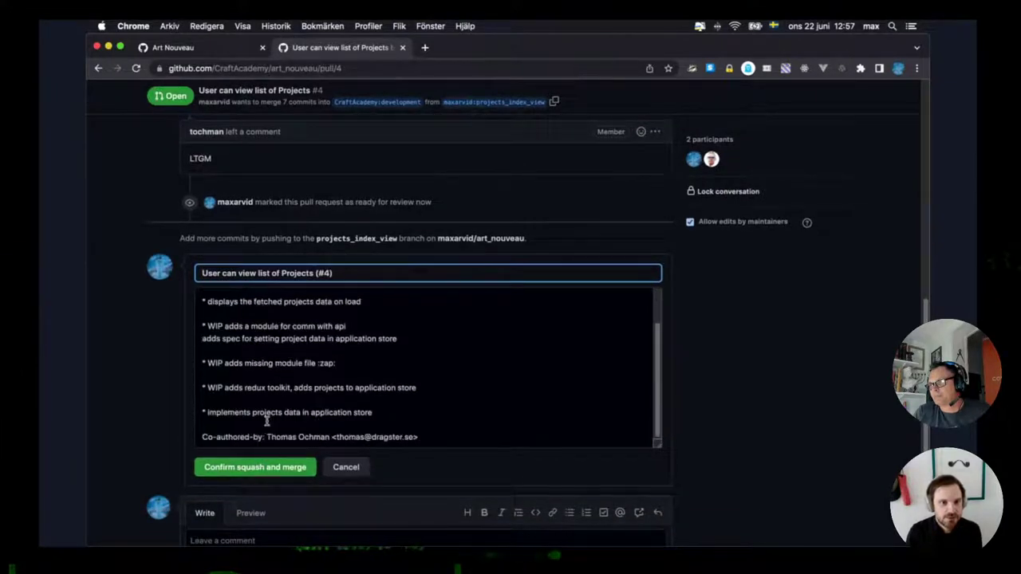
# Correct the co-author's e-mail on the Co-authored-by line and confirm the squash merge.
pyautogui.click(426, 436)
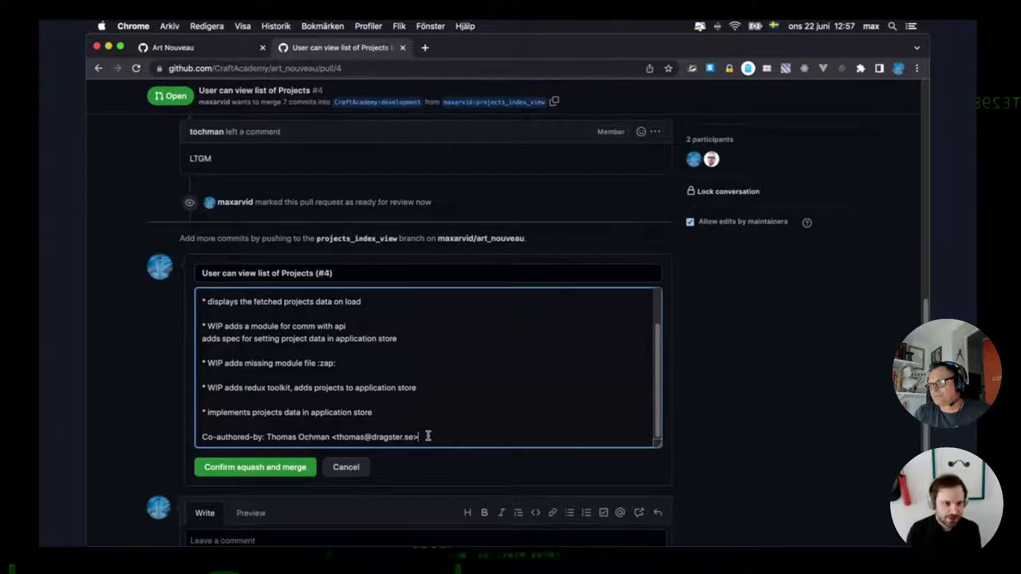
pyautogui.tripleClick(427, 436)
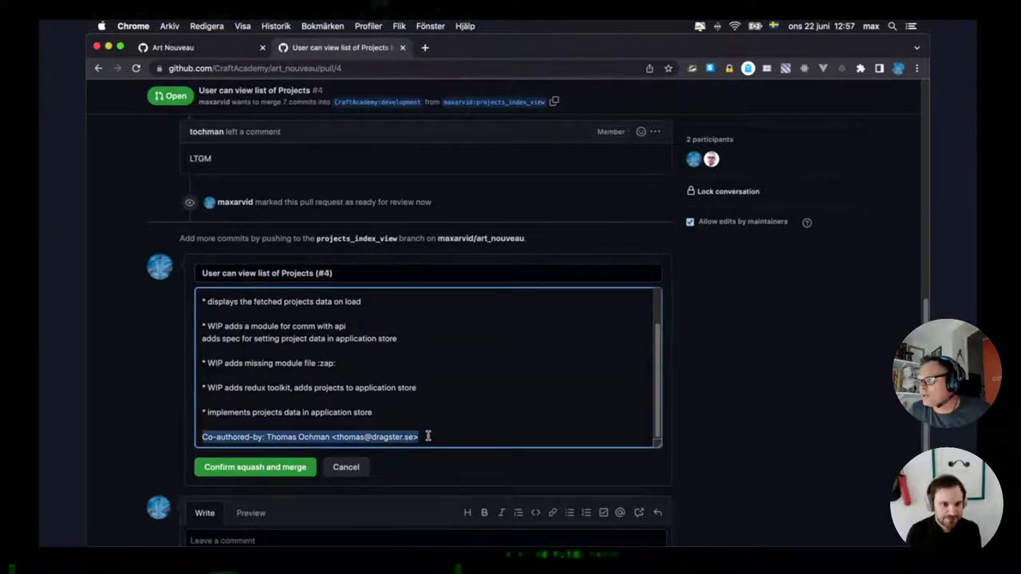
pyautogui.press('End')
pyautogui.press('BackSpace')
pyautogui.press('BackSpace')
pyautogui.press('BackSpace')
pyautogui.press('BackSpace')
pyautogui.press('BackSpace')
pyautogui.press('BackSpace')
pyautogui.press('BackSpace')
pyautogui.press('BackSpace')
pyautogui.press('BackSpace')
pyautogui.press('BackSpace')
pyautogui.press('BackSpace')
pyautogui.press('BackSpace')
pyautogui.press('BackSpace')
pyautogui.press('BackSpace')
pyautogui.press('BackSpace')
pyautogui.press('BackSpace')
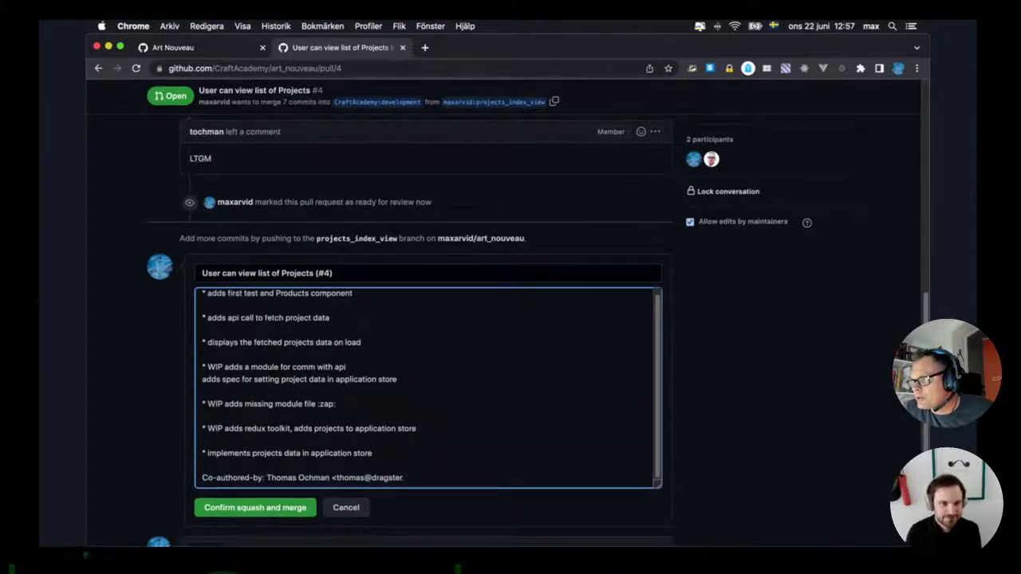
pyautogui.press('BackSpace')
pyautogui.press('BackSpace')
pyautogui.press('BackSpace')
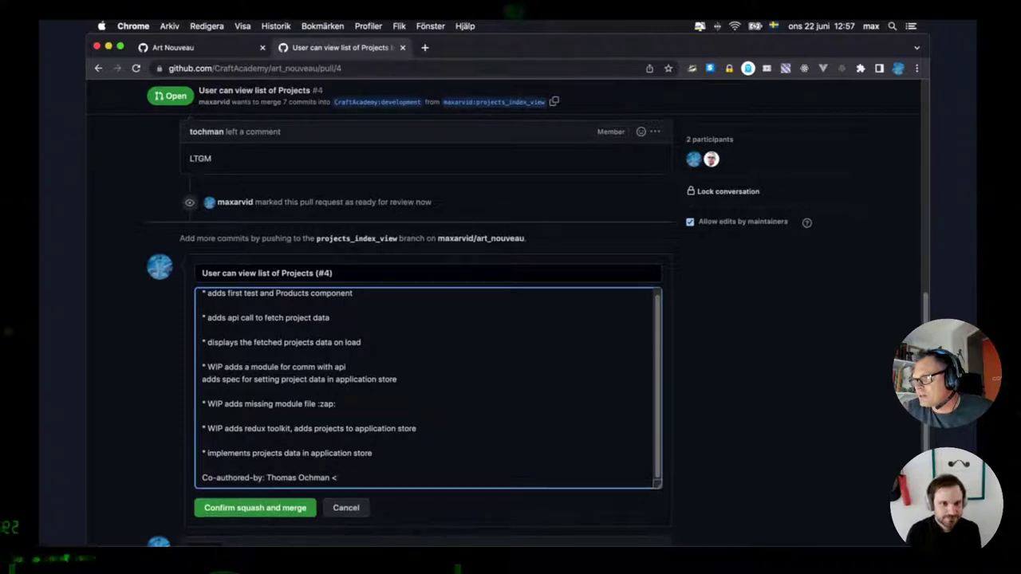
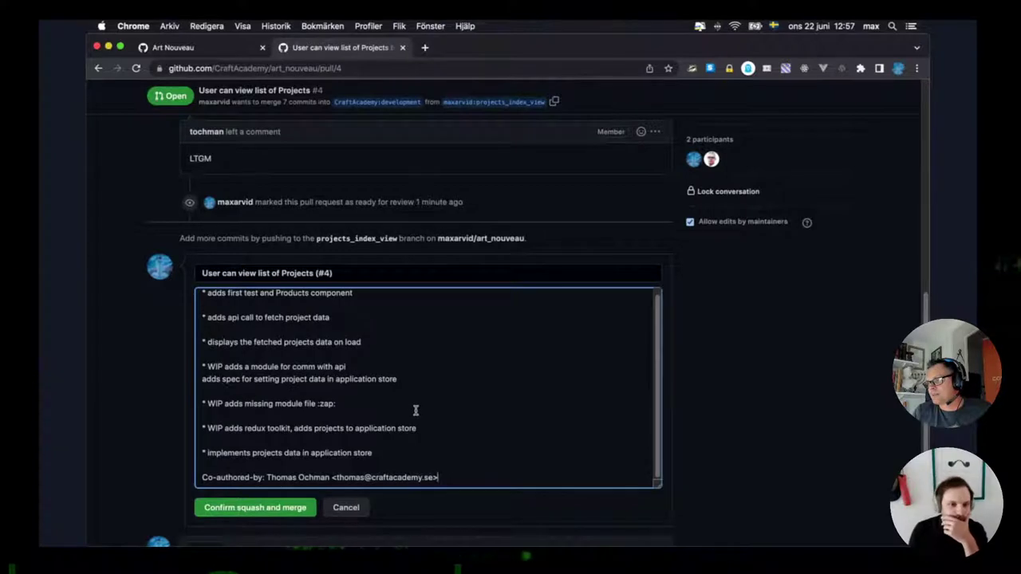
pyautogui.click(245, 515)
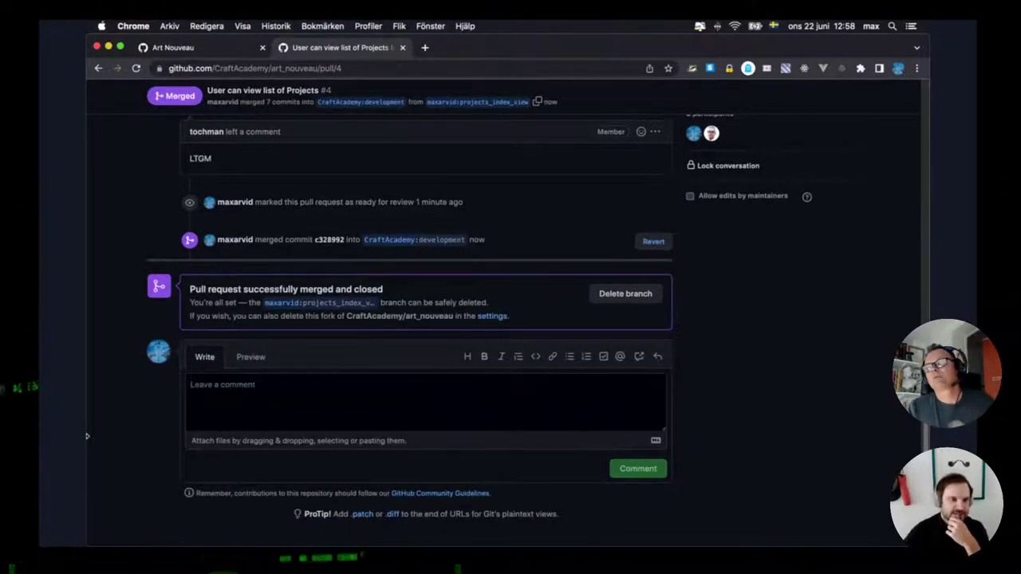
# Delete the merged projects_index_view branch and go to the art_nouveau Issues list.
pyautogui.click(626, 297)
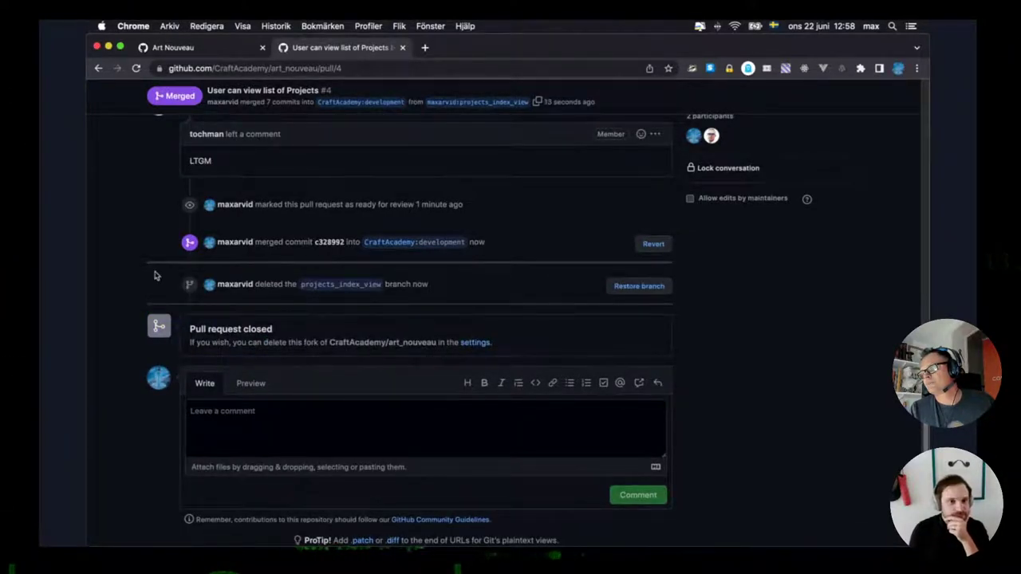
pyautogui.scroll(10, 157, 281)
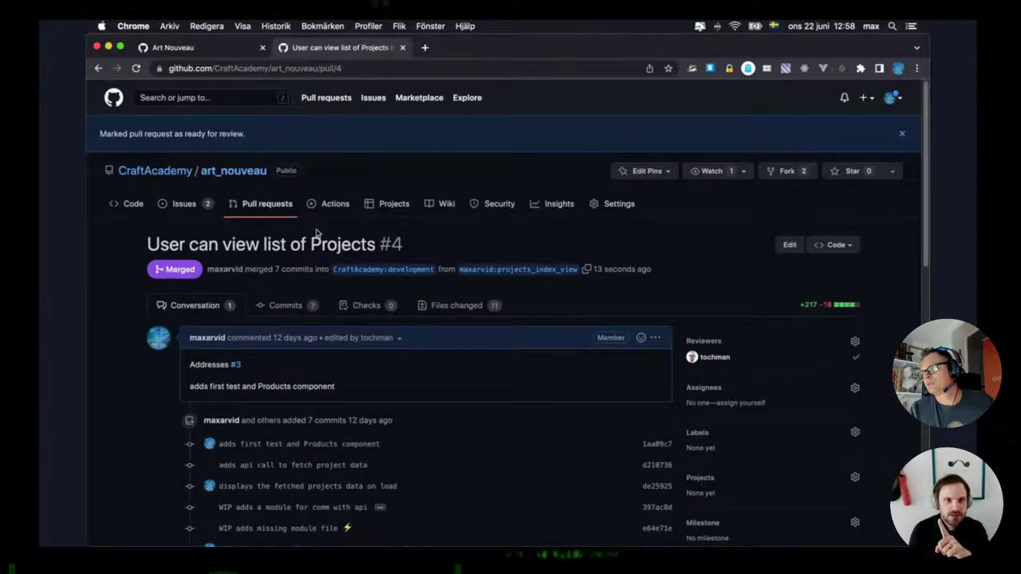
pyautogui.click(183, 204)
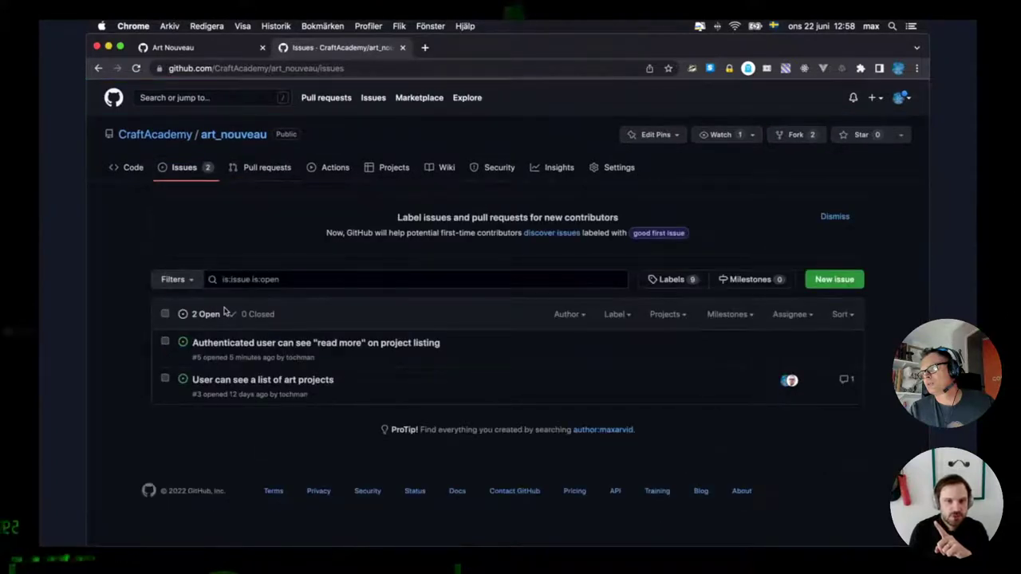
# Open issue #3 'User can see a list of art projects' and check its close options without closing it.
pyautogui.click(225, 383)
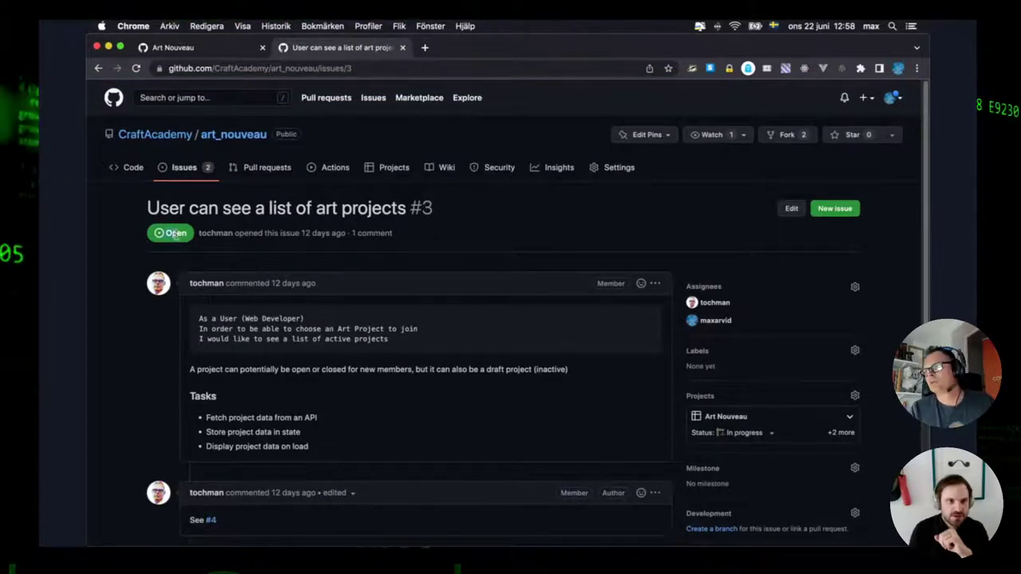
pyautogui.scroll(-3, 108, 295)
pyautogui.scroll(3, 111, 298)
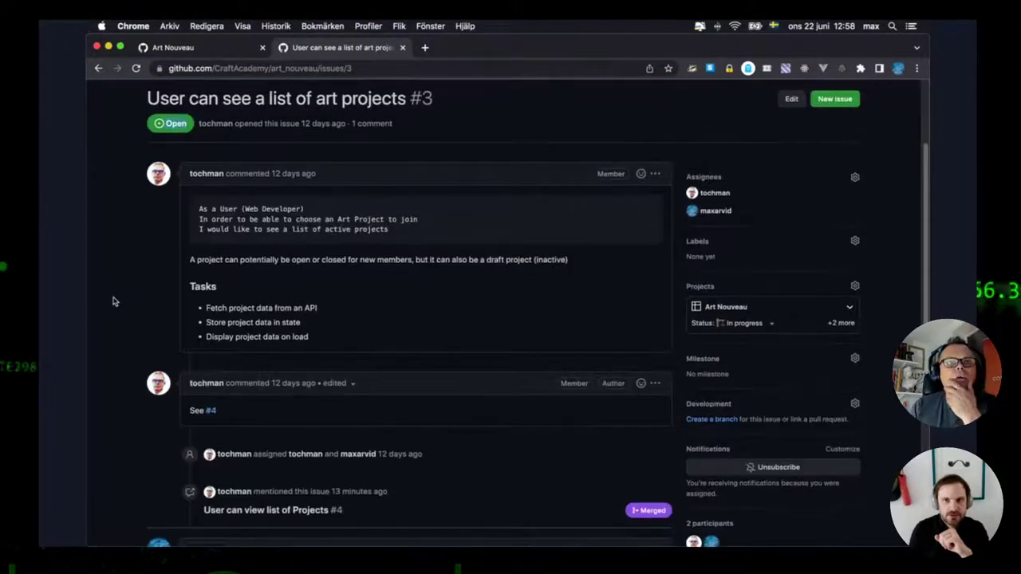
pyautogui.scroll(-5, 114, 301)
pyautogui.scroll(-1, 113, 302)
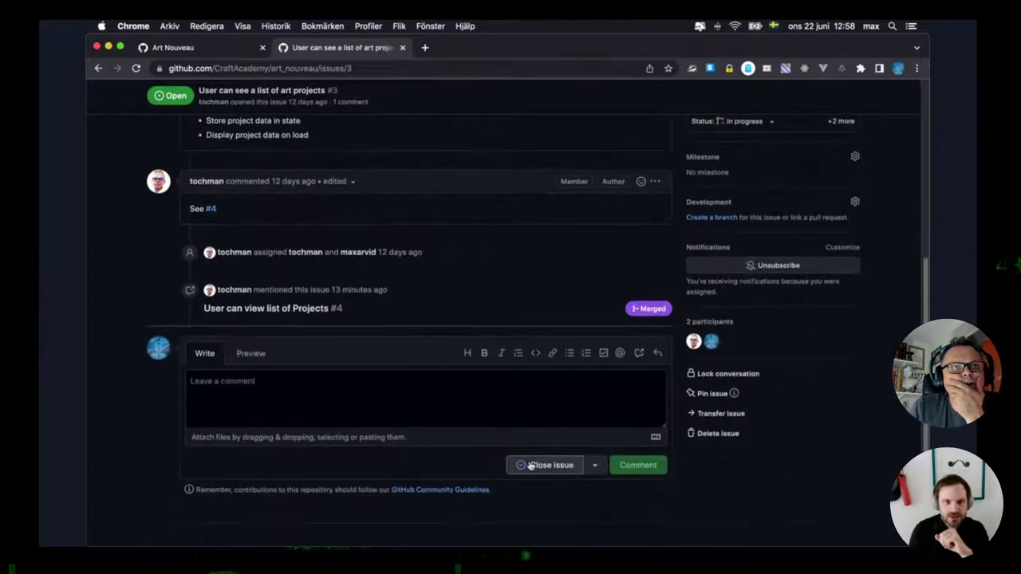
pyautogui.click(595, 466)
pyautogui.scroll(-2, 596, 474)
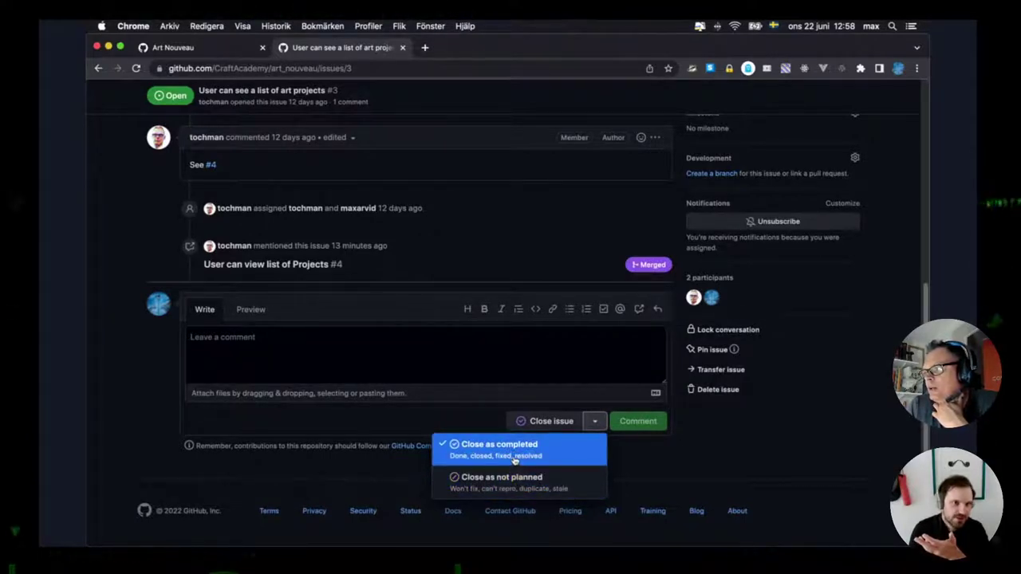
pyautogui.scroll(2, 375, 276)
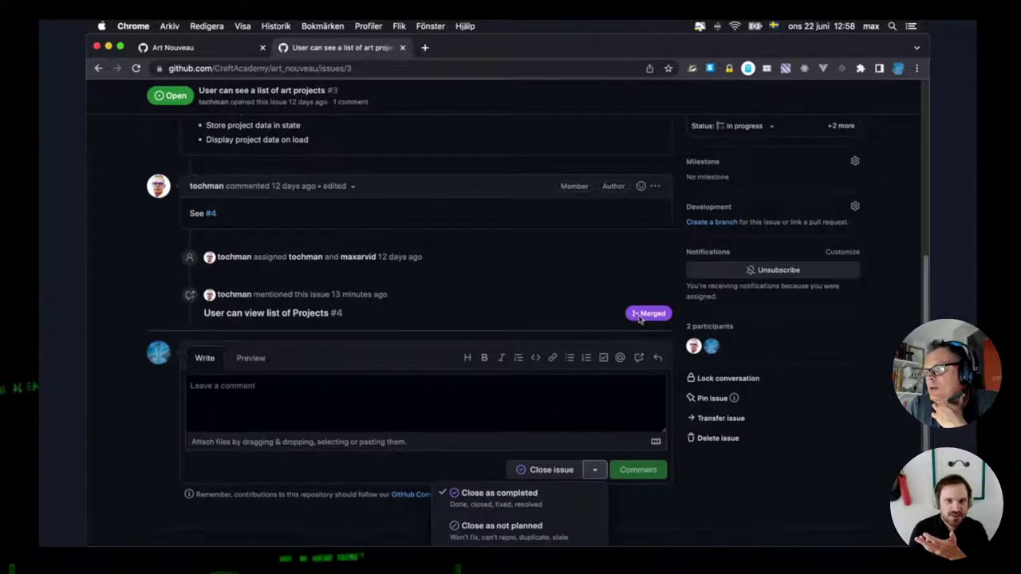
pyautogui.scroll(-1, 399, 392)
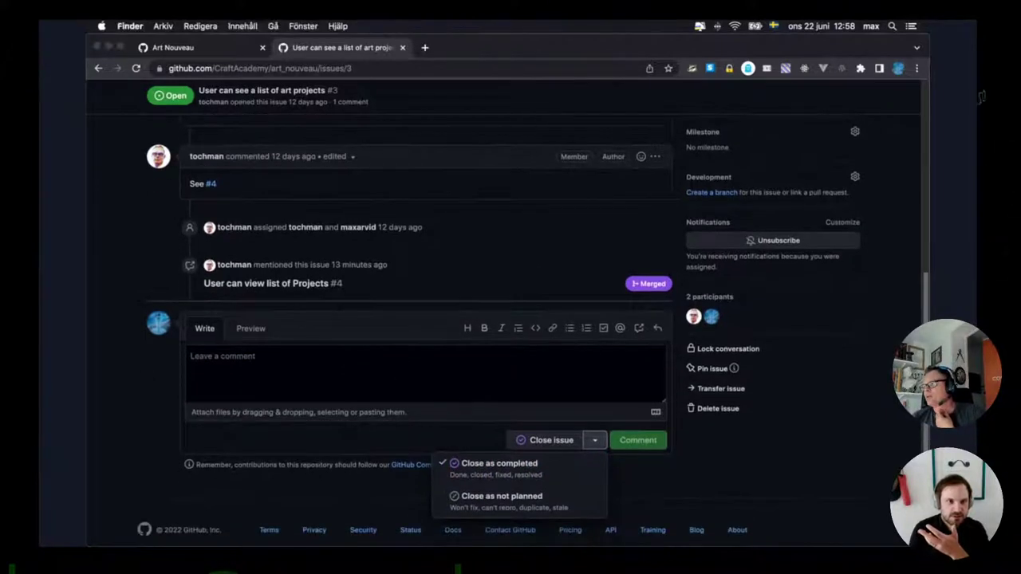
pyautogui.press('super+Tab')
pyautogui.click(164, 422)
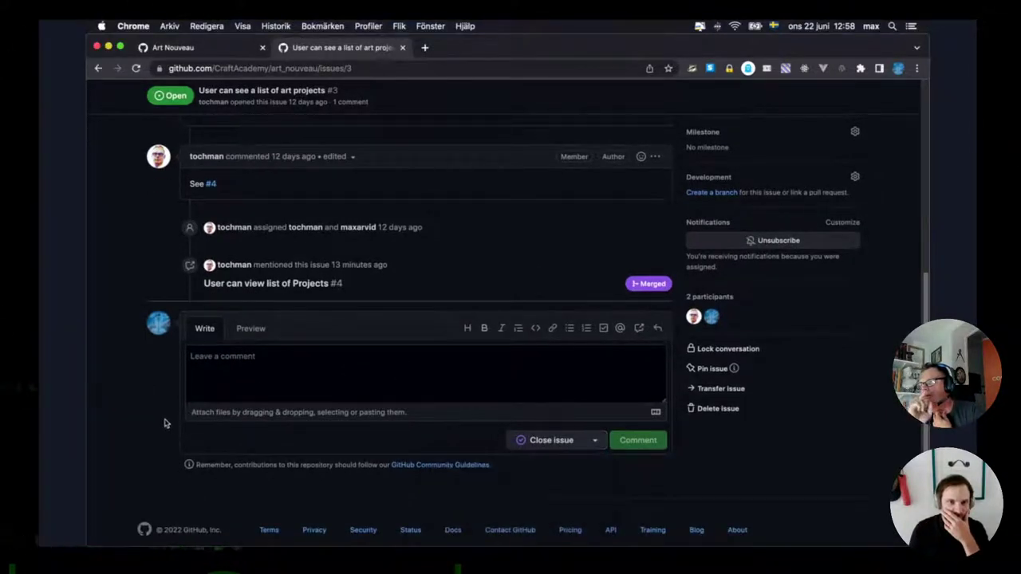
pyautogui.scroll(10, 305, 401)
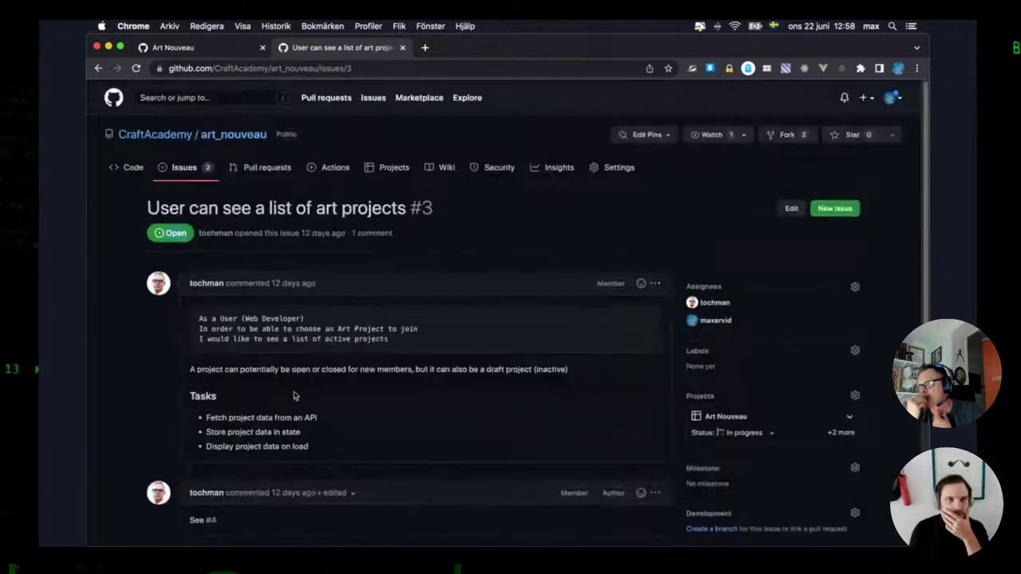
# Open the Art Nouveau project board from the CraftAcademy organisation's Projects.
pyautogui.click(183, 136)
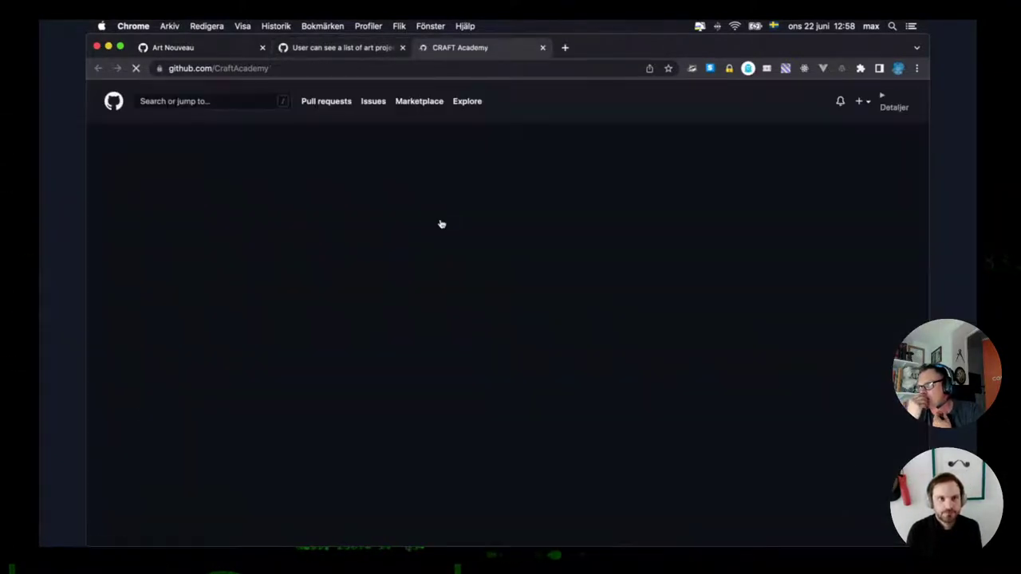
pyautogui.click(263, 47)
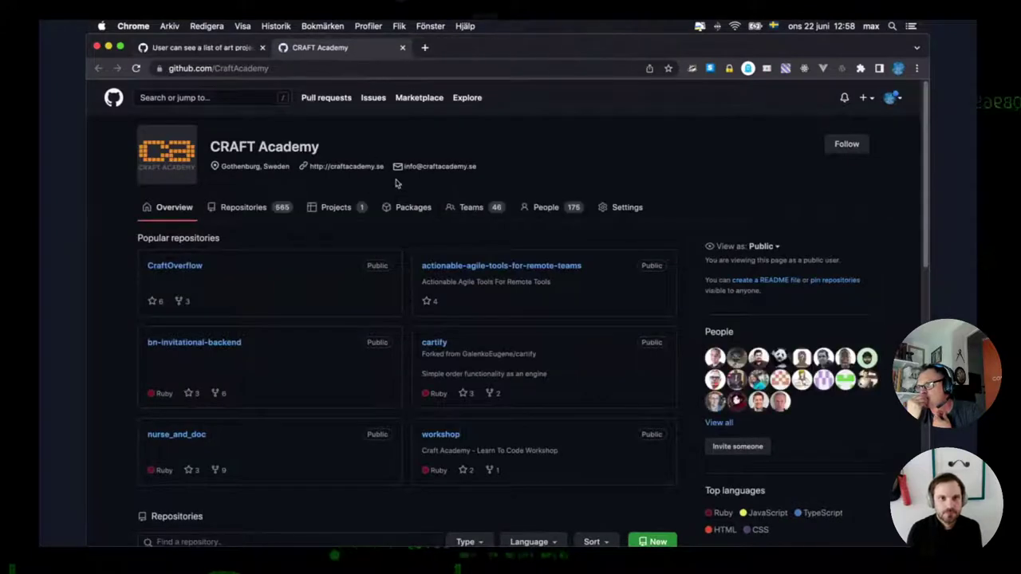
pyautogui.click(353, 208)
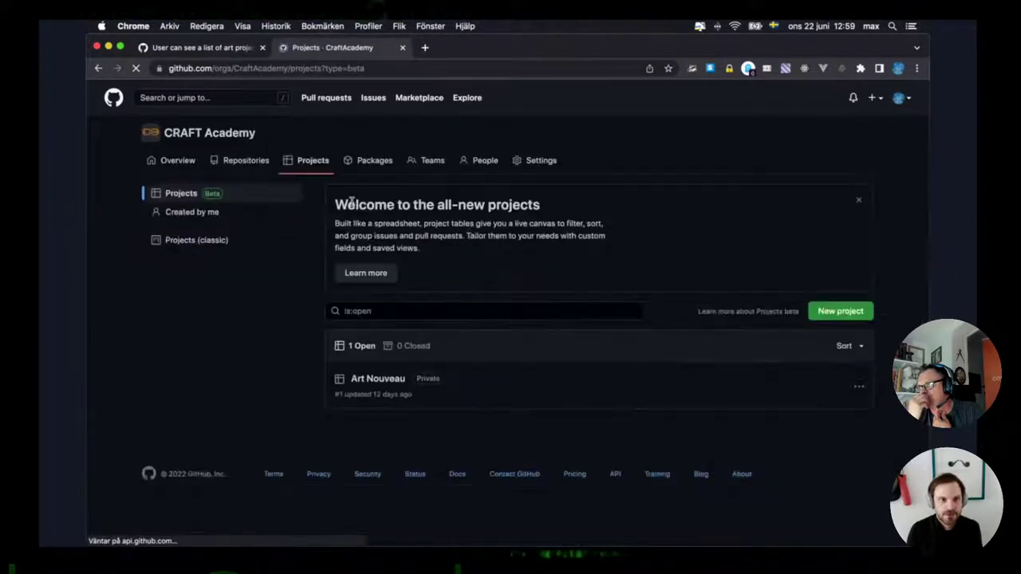
pyautogui.click(366, 383)
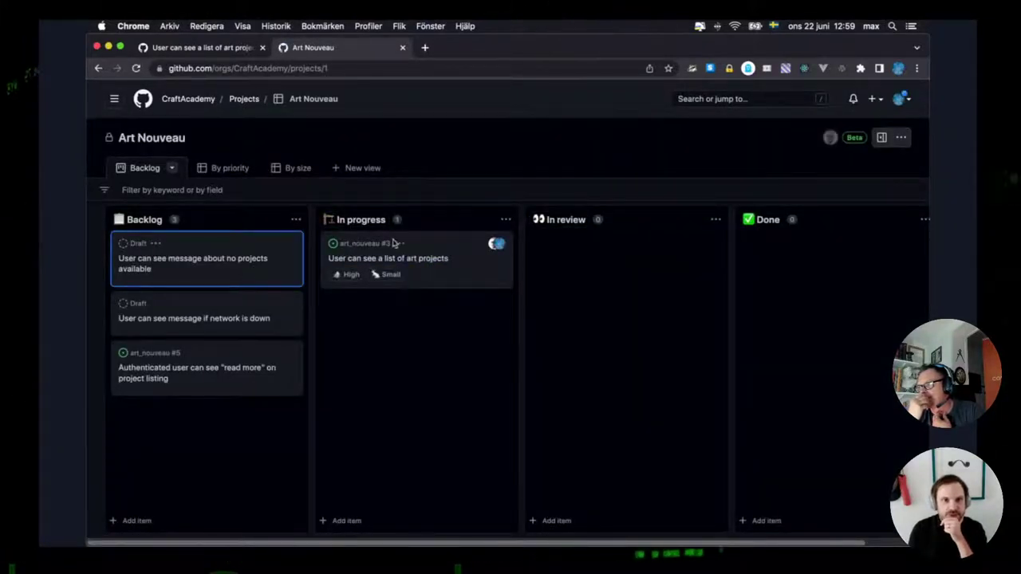
# Drag the issue #3 card through In review into Done, then return to the issue tab.
pyautogui.moveTo(426, 241); pyautogui.dragTo(595, 264)
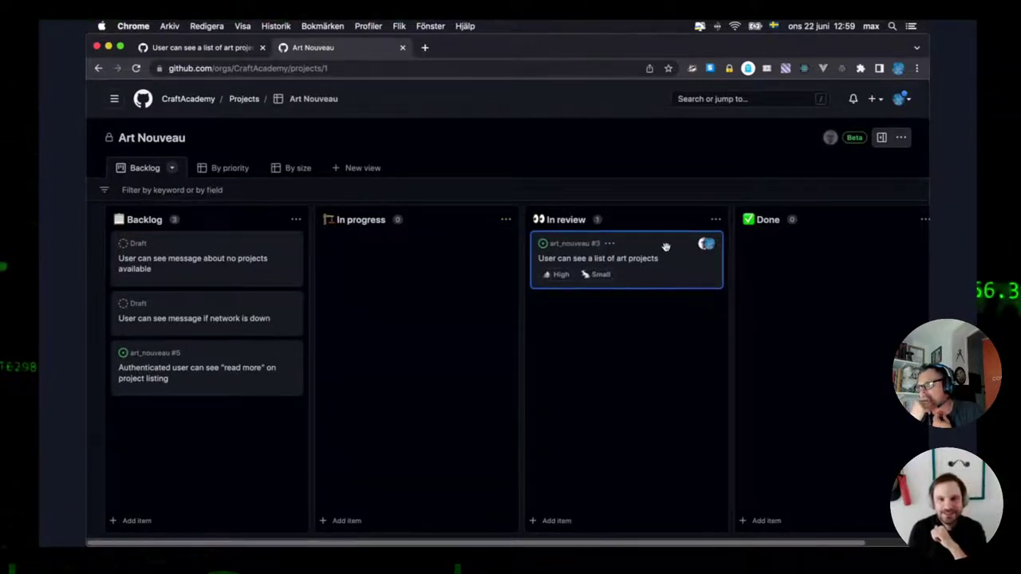
pyautogui.moveTo(659, 244); pyautogui.dragTo(774, 250)
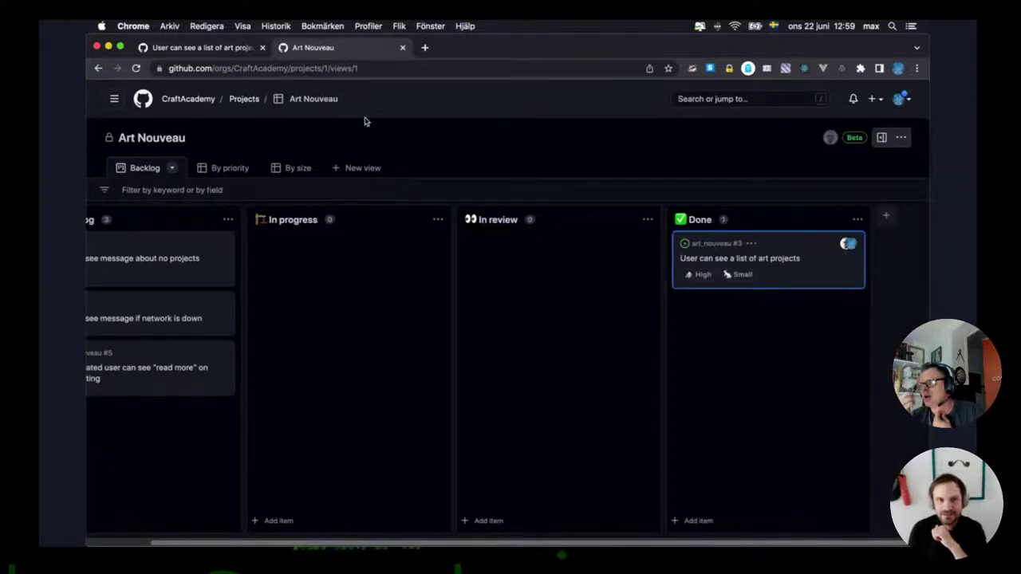
pyautogui.click(204, 48)
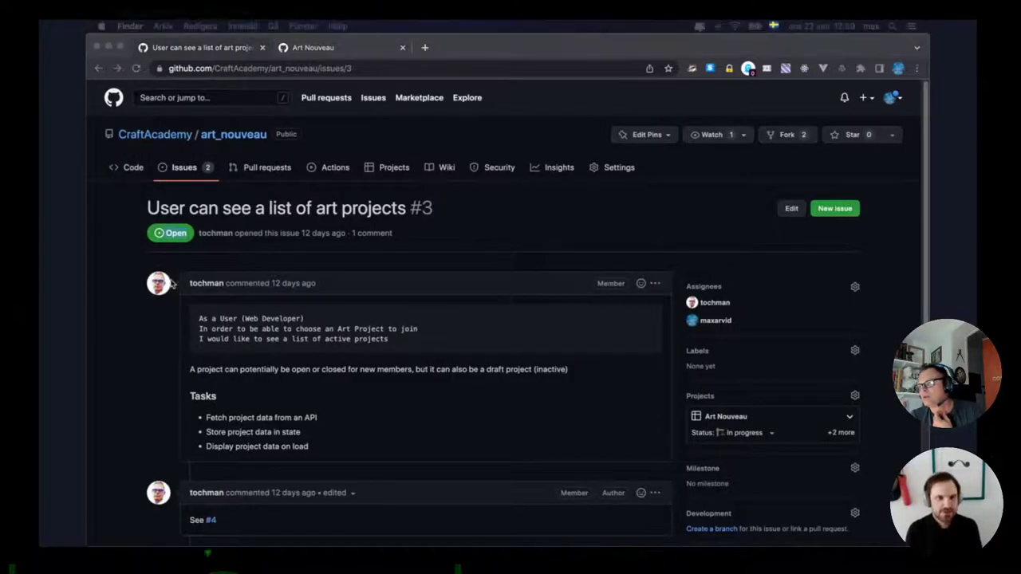
# Reopen issue #3 from the repository's issues list.
pyautogui.click(221, 173)
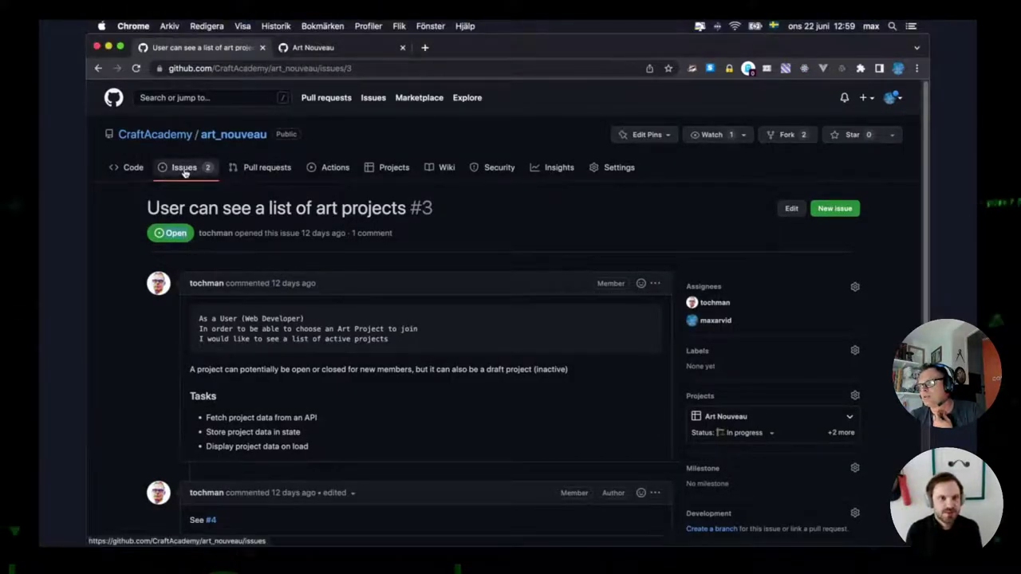
pyautogui.click(184, 170)
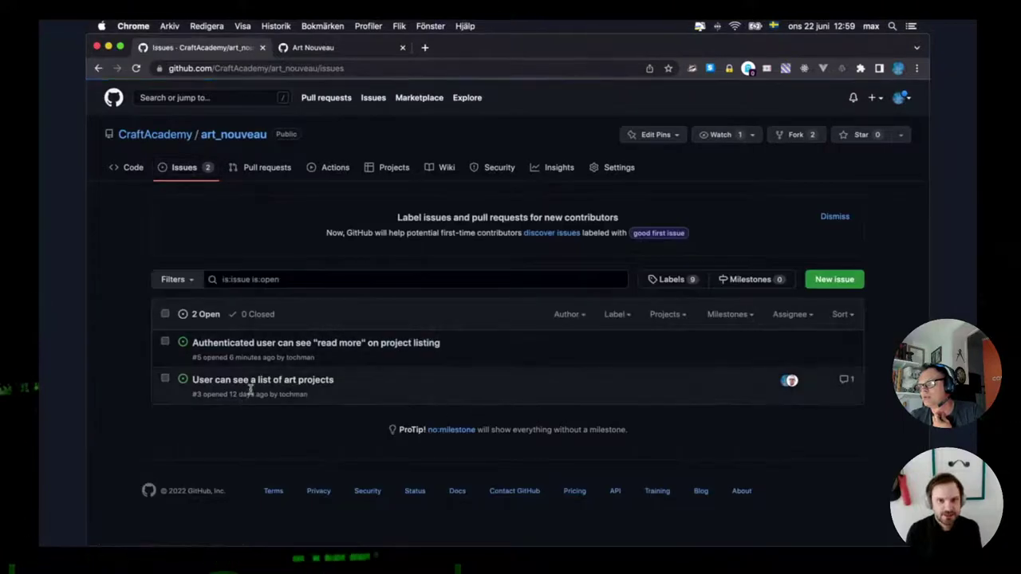
pyautogui.click(254, 383)
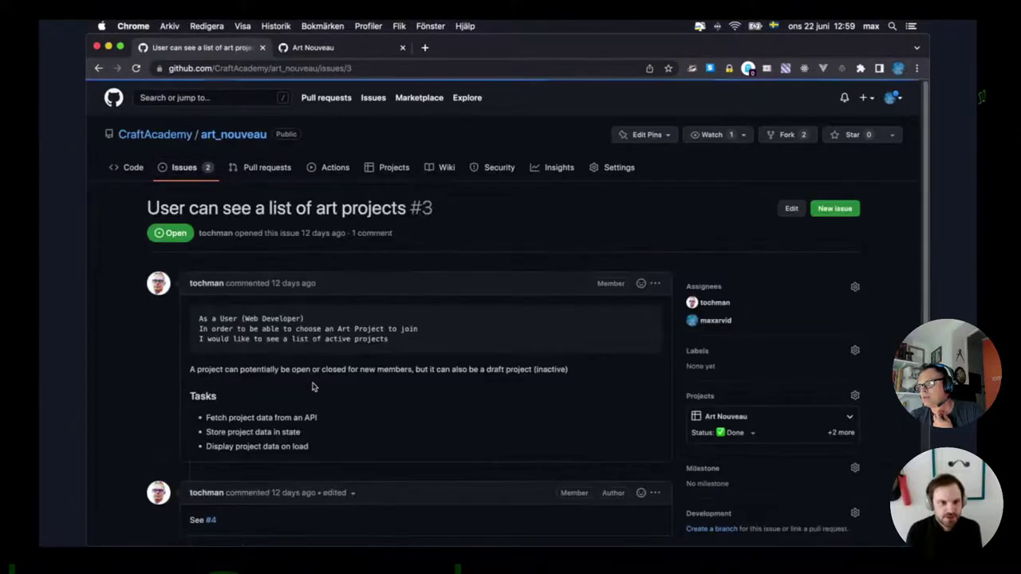
pyautogui.scroll(-5, 312, 387)
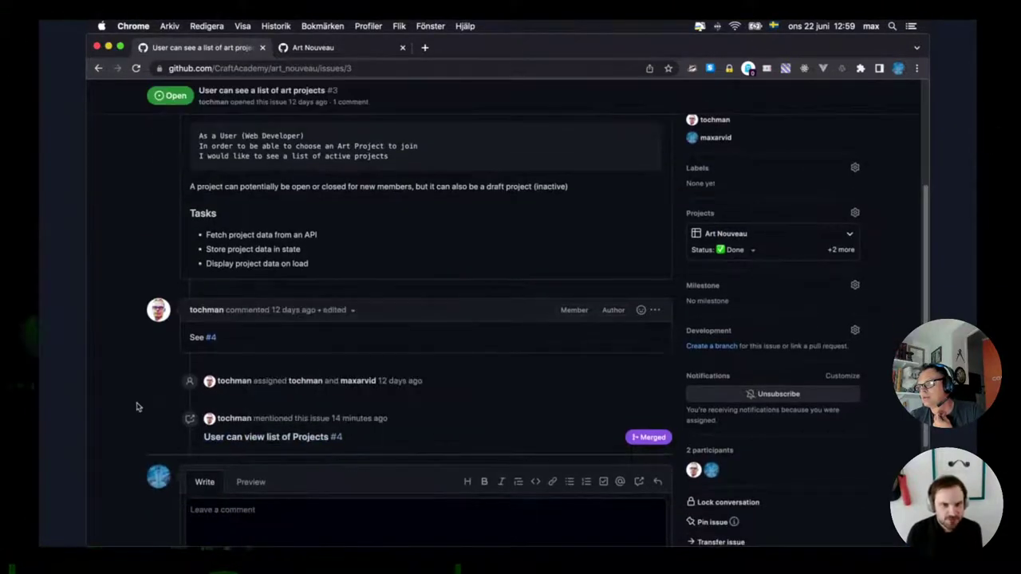
pyautogui.scroll(-2, 137, 407)
pyautogui.scroll(4, 136, 407)
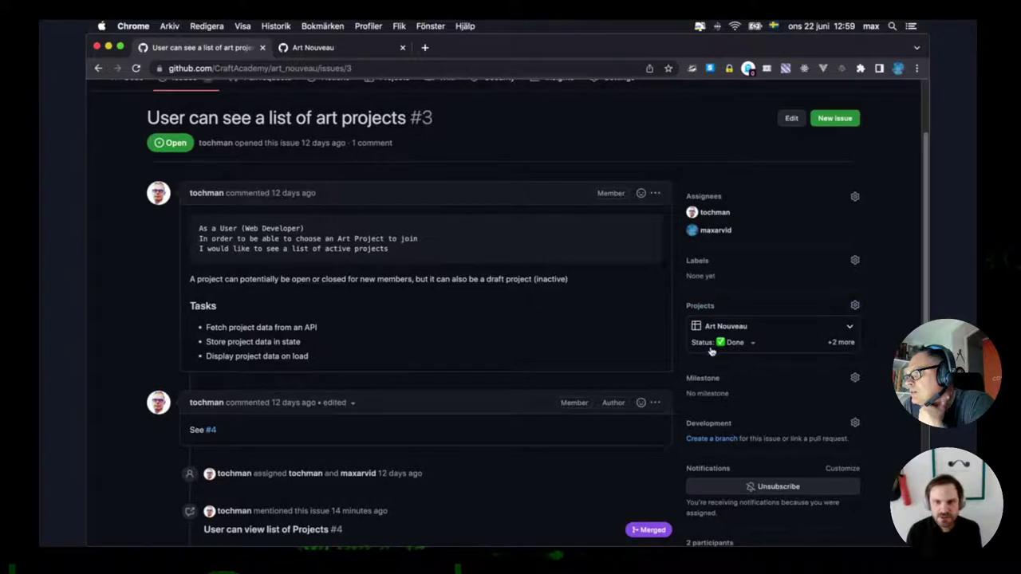
# Check issue #3's Art Nouveau fields: Status Done, Priority High, Size Small.
pyautogui.click(849, 328)
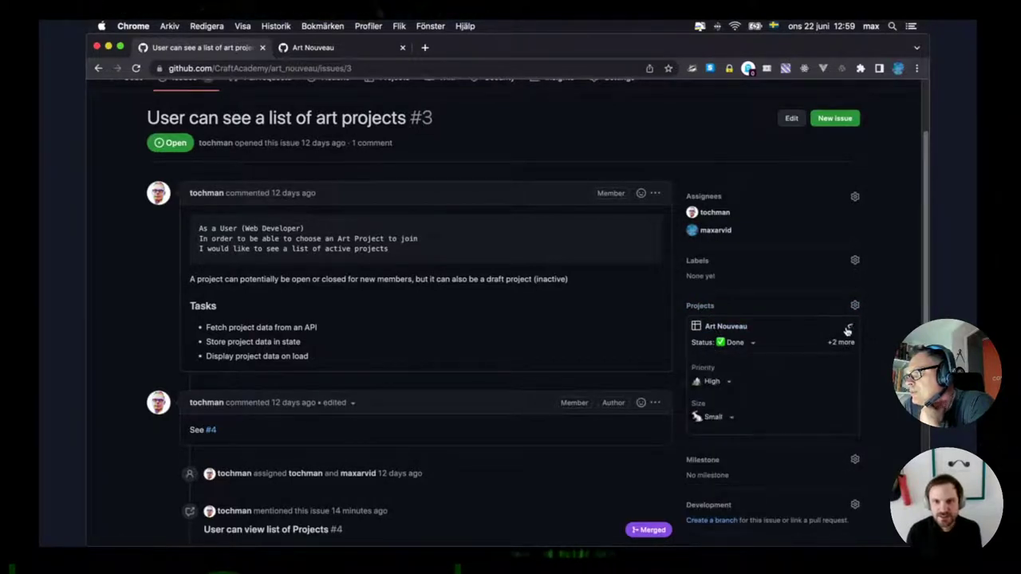
pyautogui.click(848, 329)
pyautogui.click(751, 343)
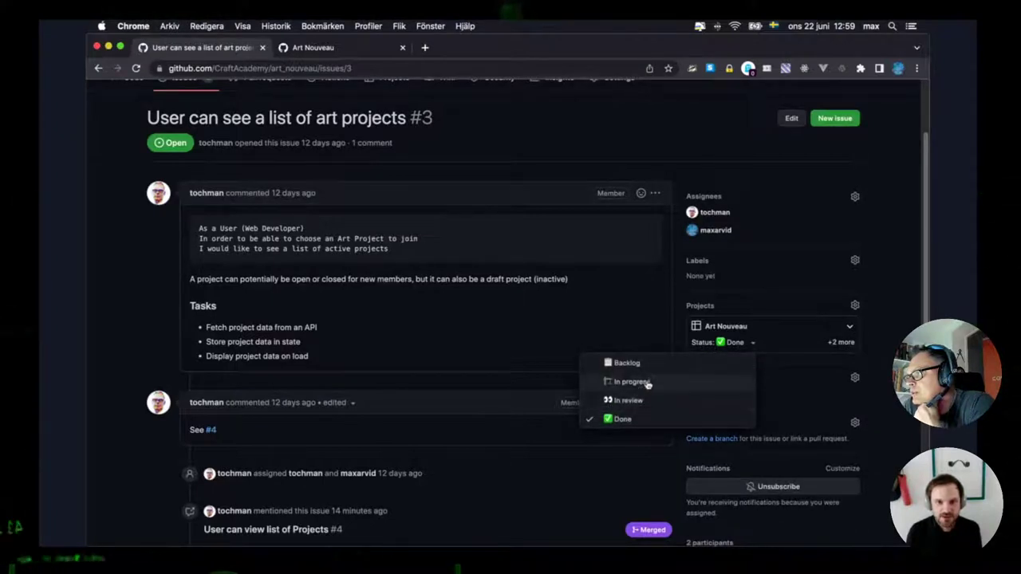
pyautogui.click(836, 348)
pyautogui.click(839, 342)
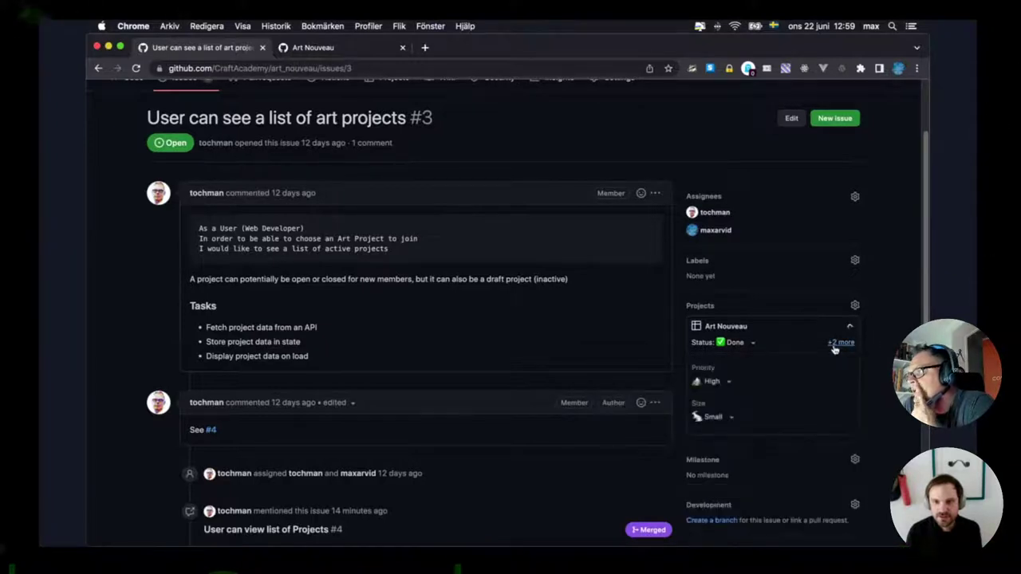
pyautogui.click(836, 344)
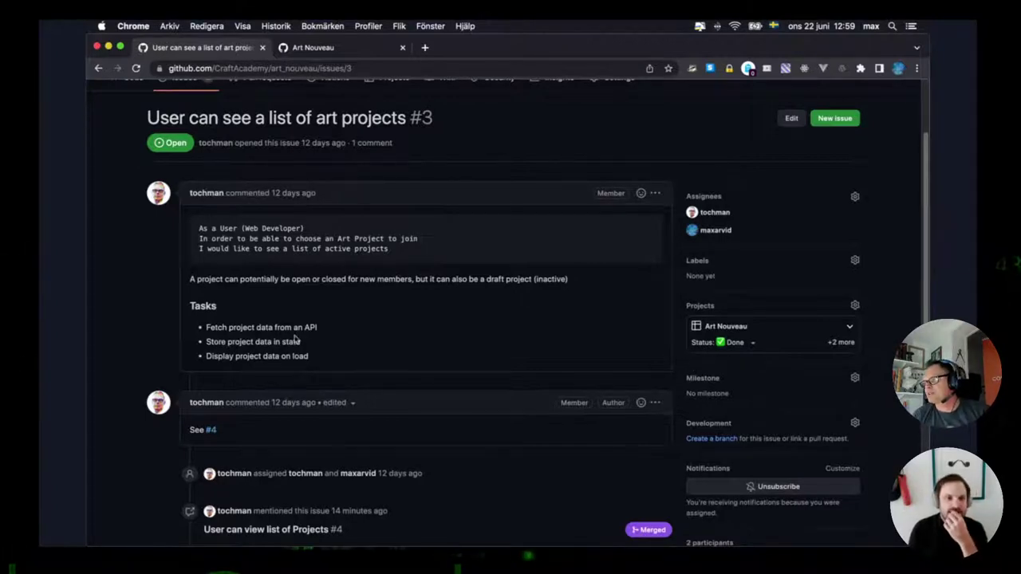
pyautogui.scroll(-1, 124, 353)
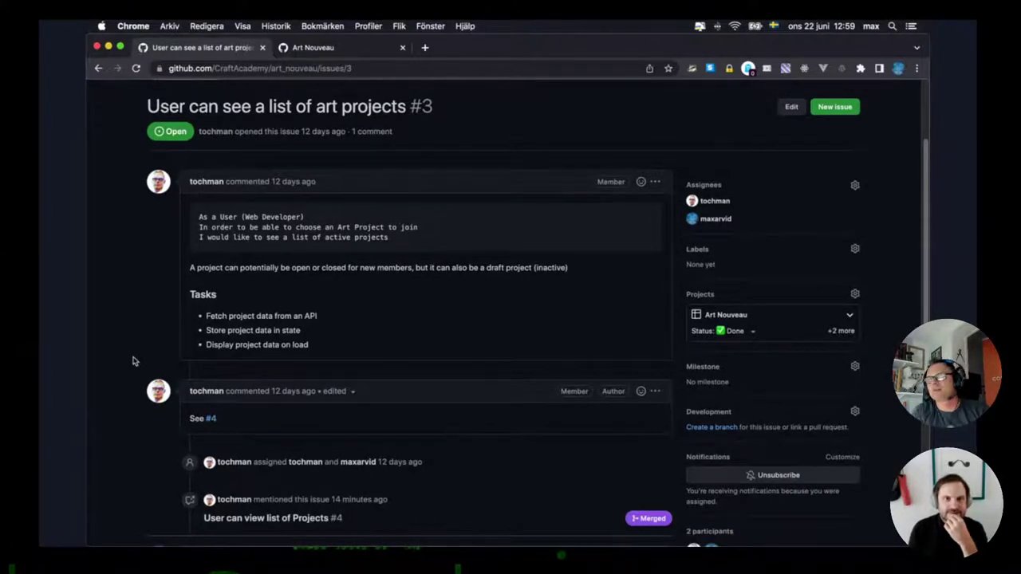
pyautogui.scroll(-4, 132, 361)
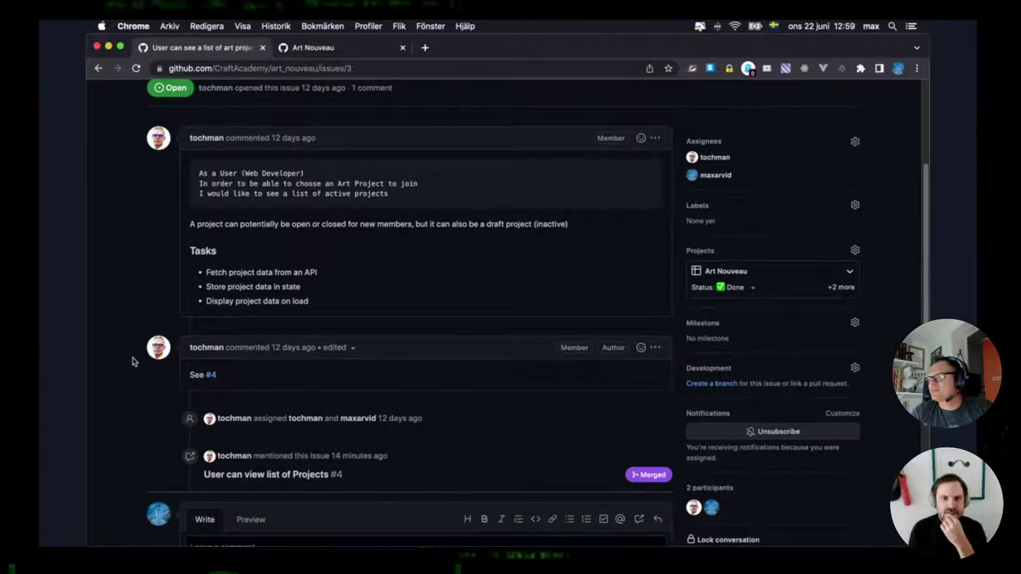
pyautogui.scroll(-10, 132, 362)
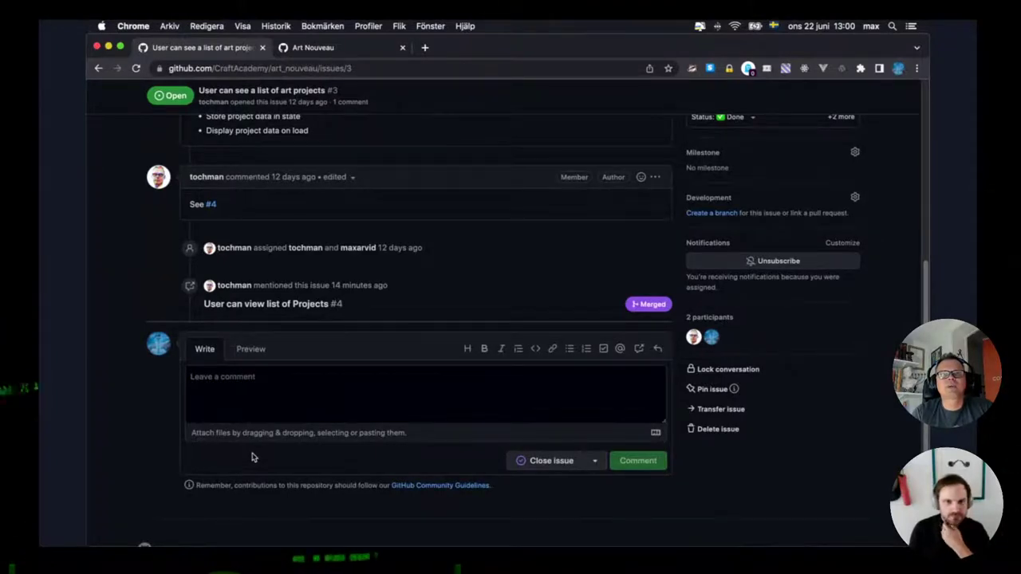
pyautogui.scroll(1, 250, 457)
pyautogui.scroll(15, 249, 457)
# Open issue #3's panel from the Done column and reveal all its fields.
pyautogui.click(375, 48)
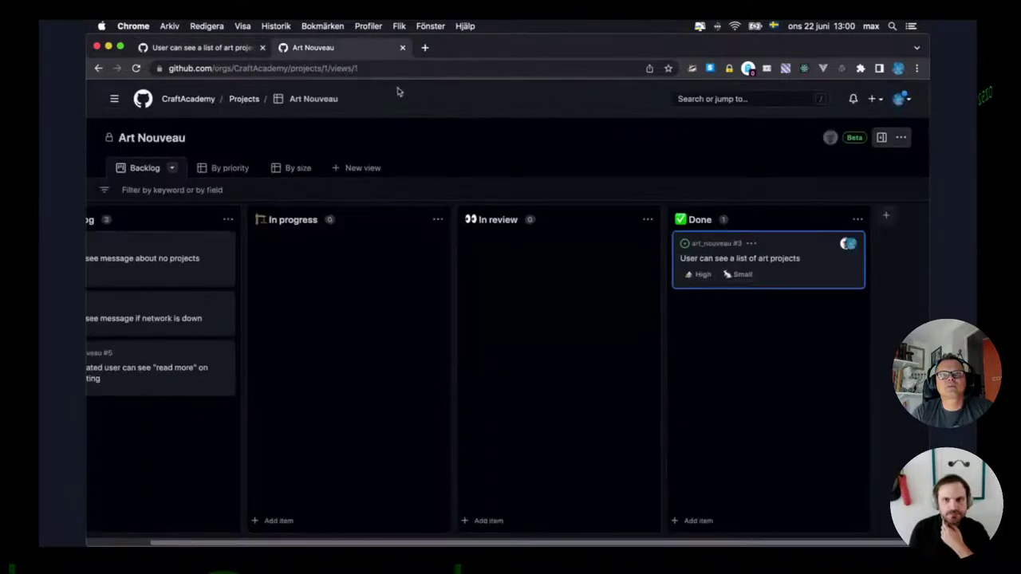
pyautogui.click(742, 258)
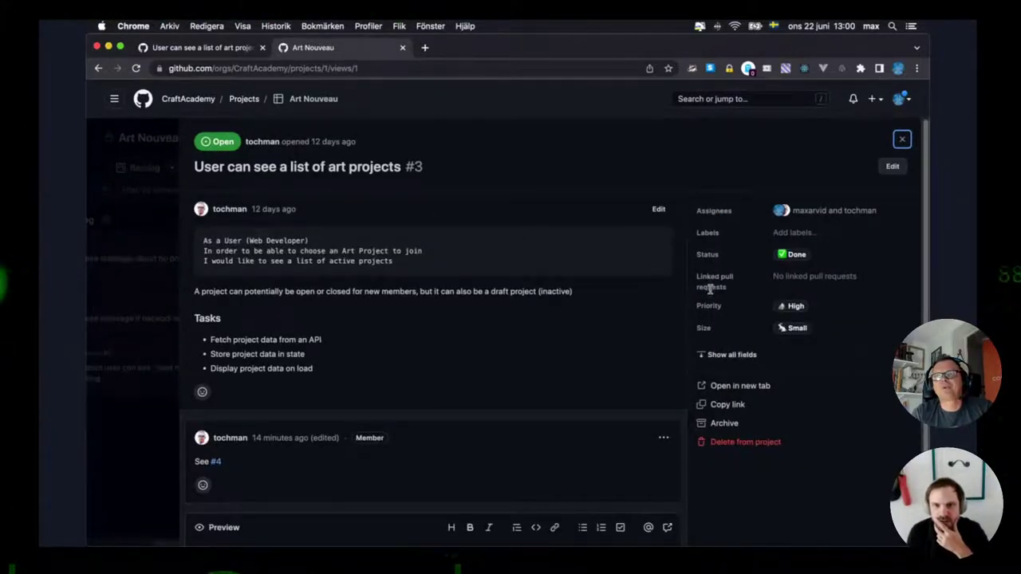
pyautogui.click(812, 284)
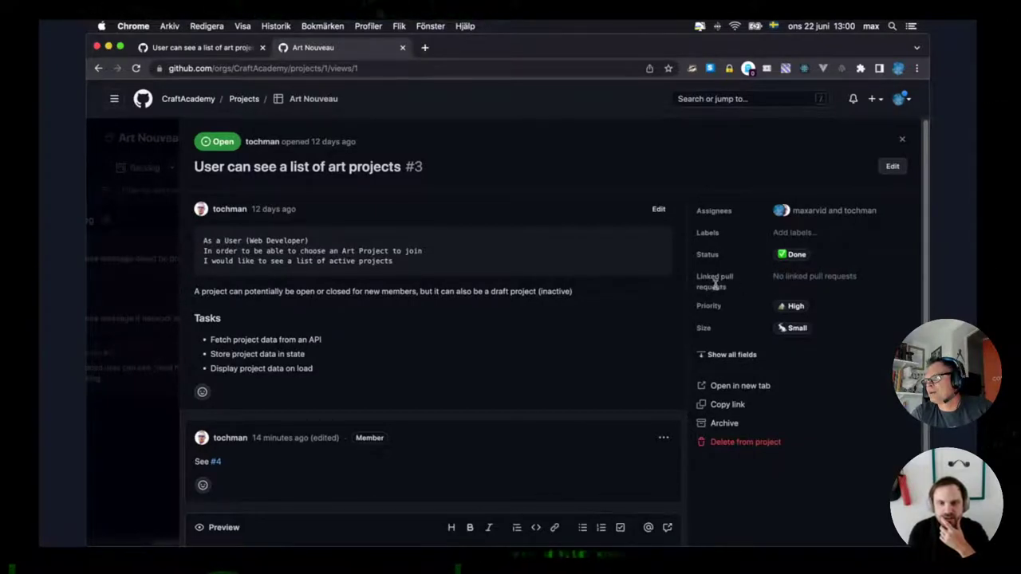
pyautogui.scroll(-1, 718, 286)
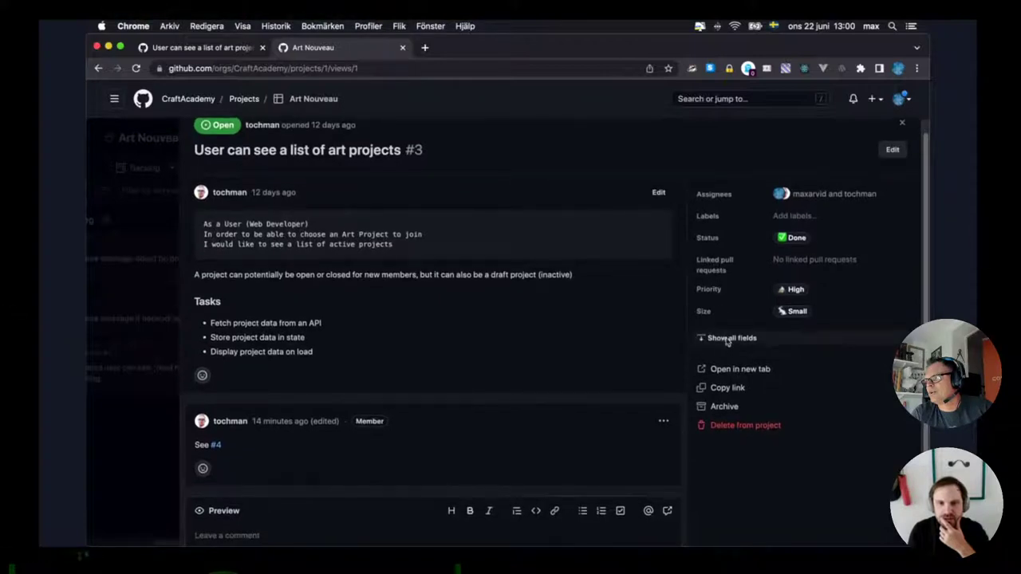
pyautogui.click(727, 339)
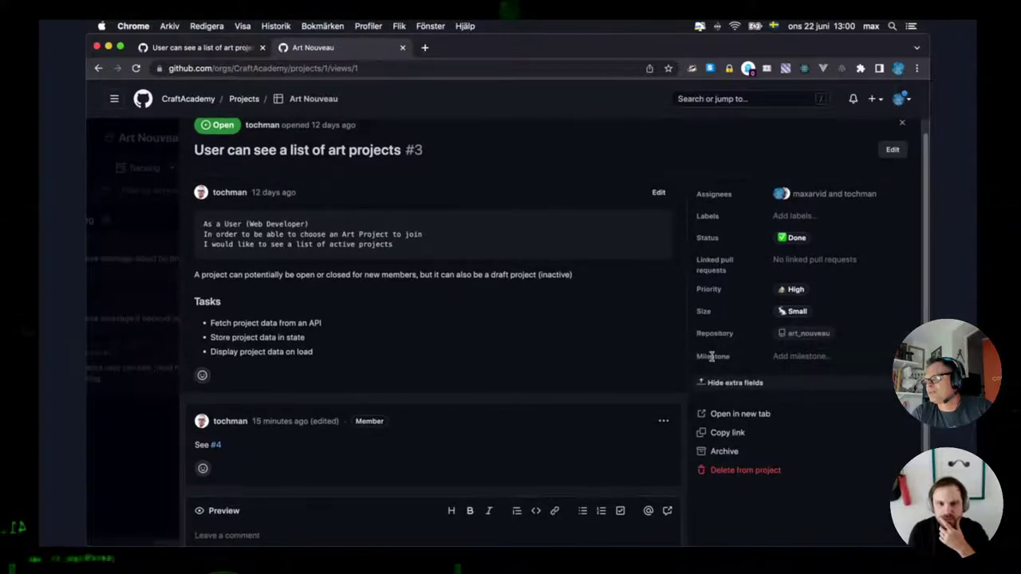
pyautogui.scroll(-2, 718, 335)
pyautogui.scroll(-1, 722, 296)
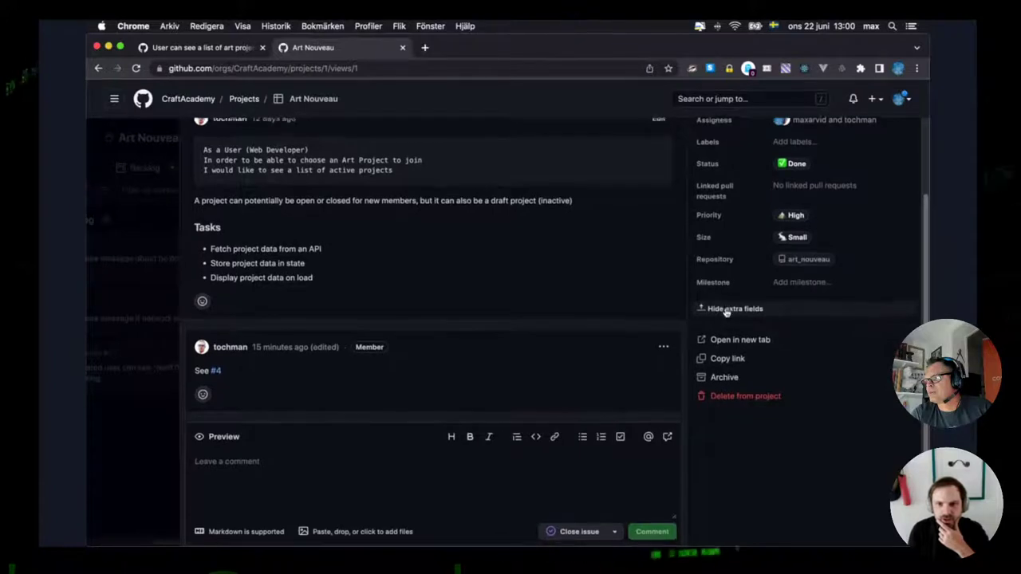
pyautogui.scroll(3, 724, 327)
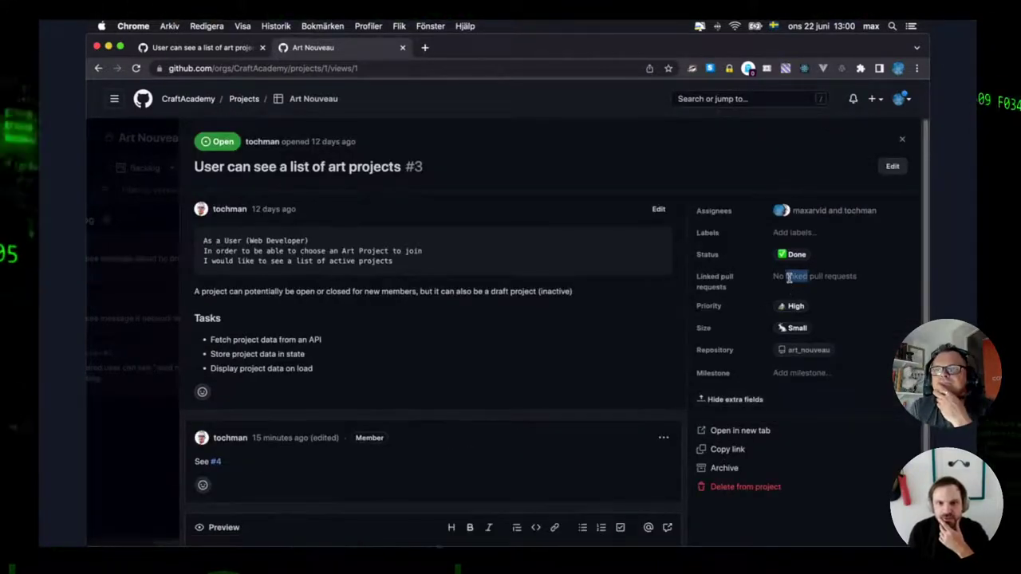
pyautogui.tripleClick(788, 278)
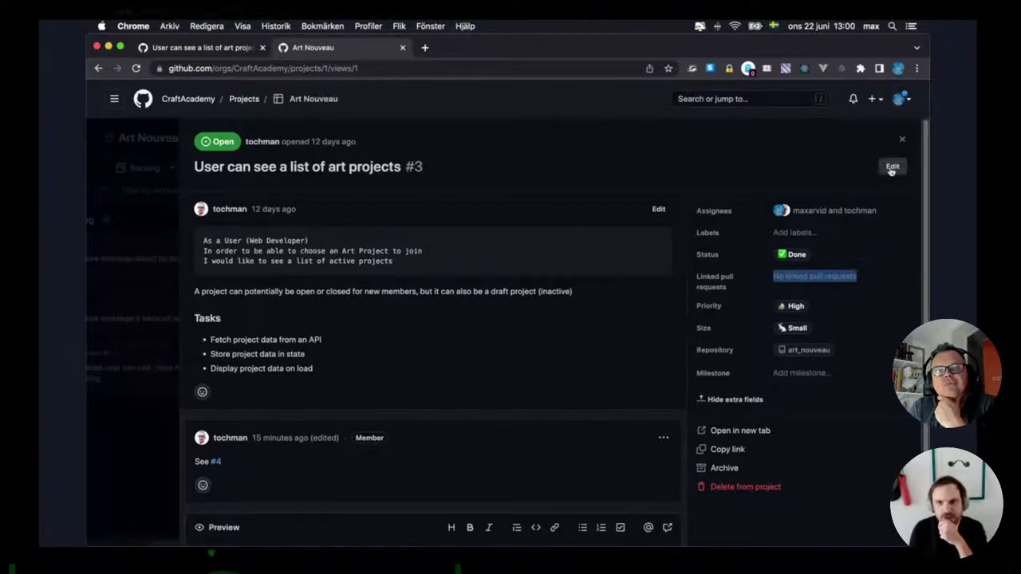
# Edit the issue comment to reference pull request #4 and update it.
pyautogui.scroll(-2, 511, 389)
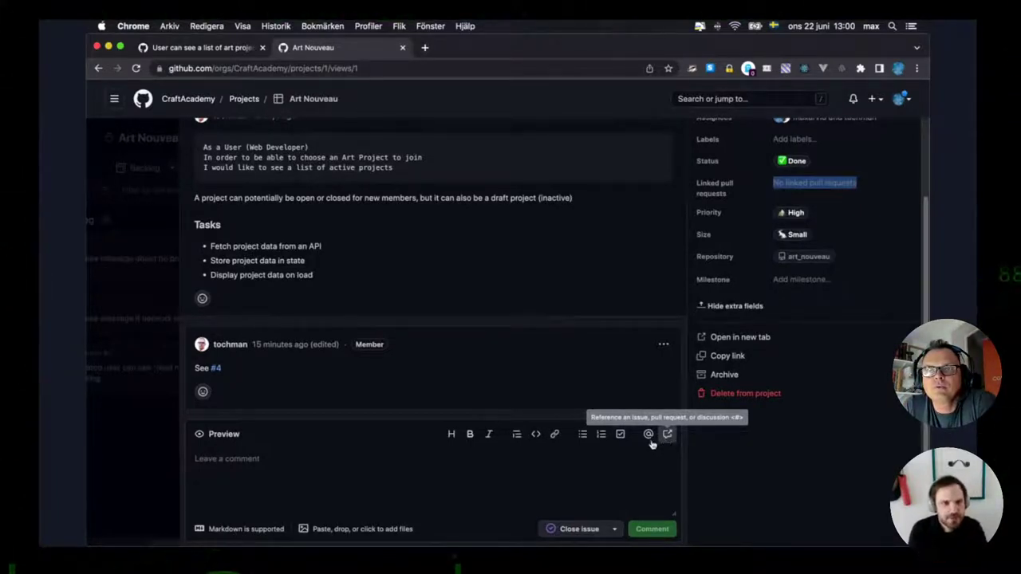
pyautogui.moveTo(217, 375)
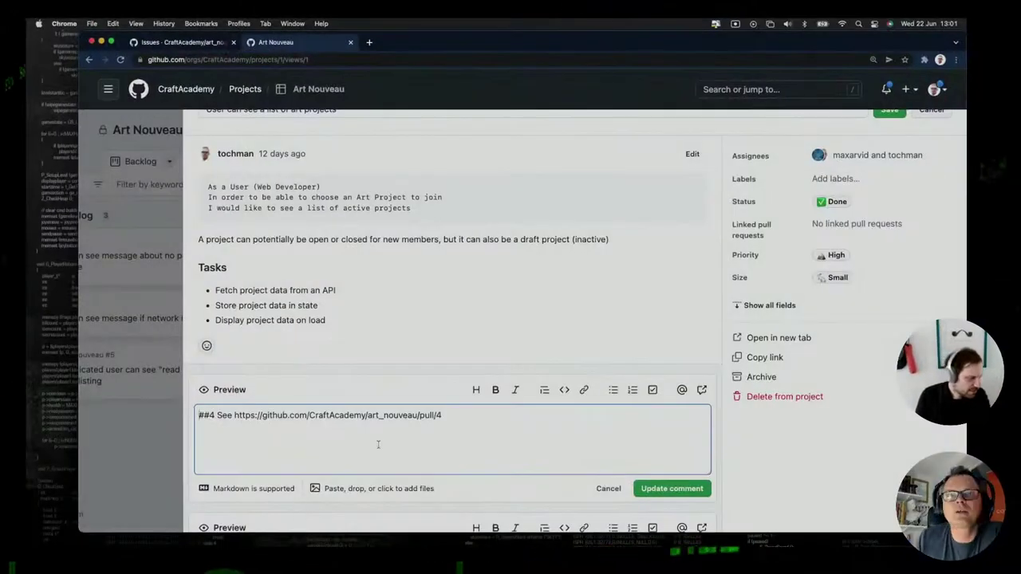
pyautogui.scroll(-2, 399, 457)
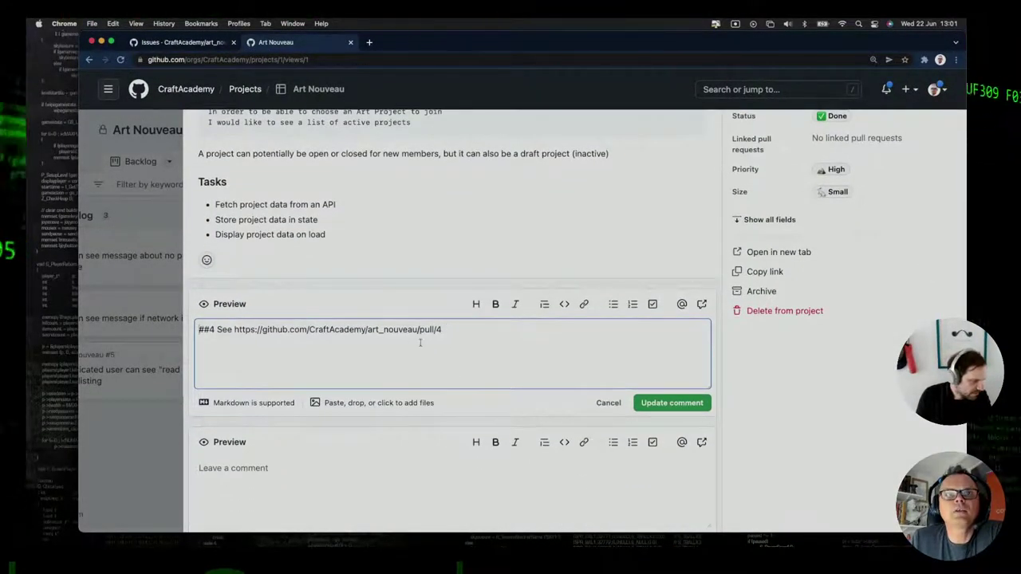
pyautogui.press('super+z')
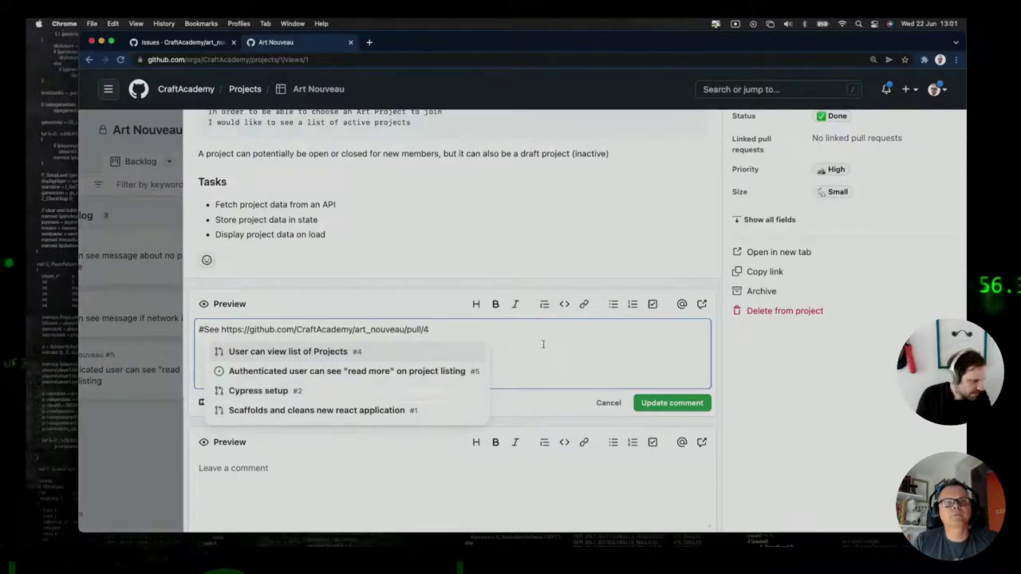
pyautogui.press('super+z')
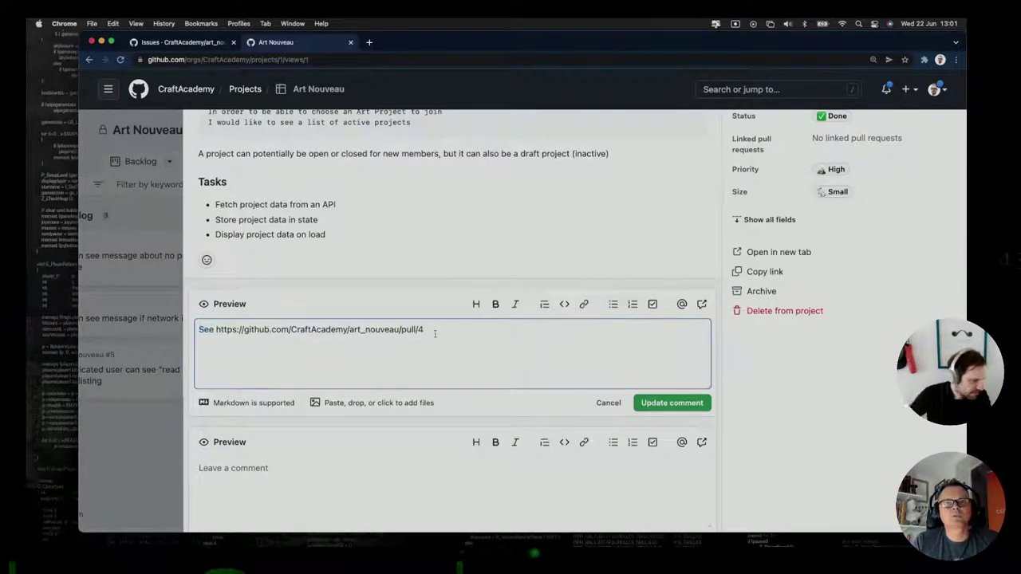
pyautogui.click(702, 304)
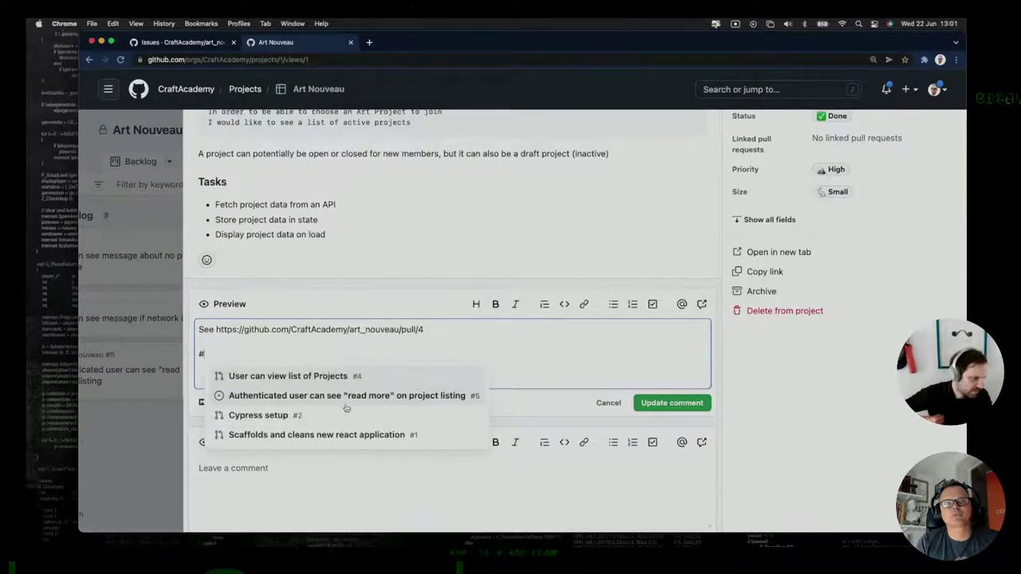
pyautogui.click(274, 376)
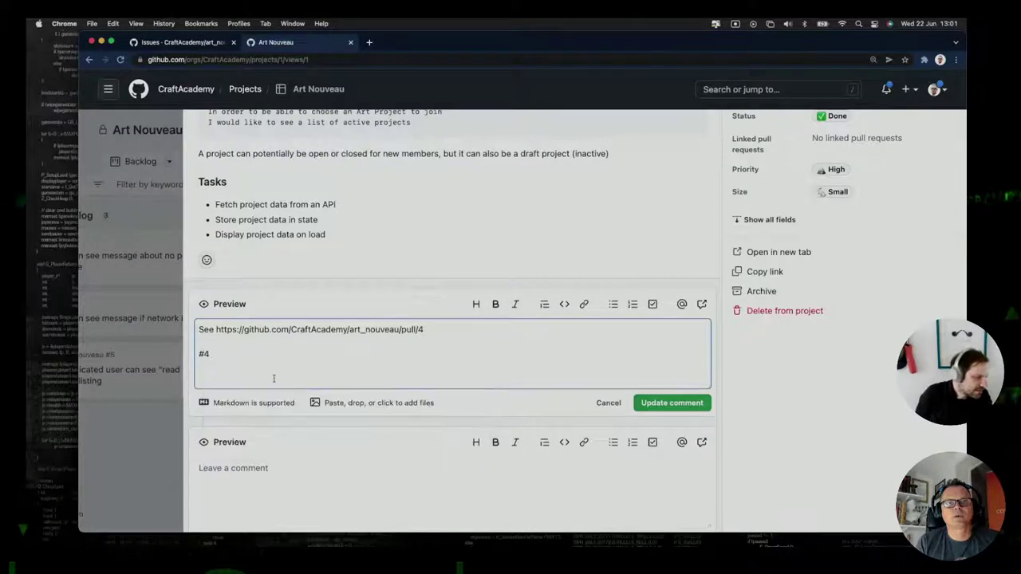
pyautogui.click(667, 403)
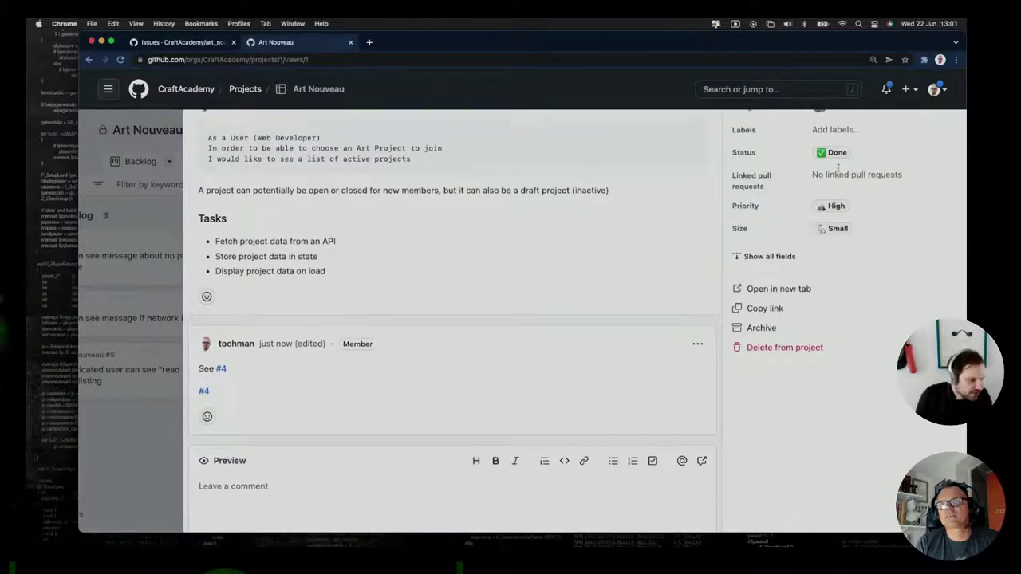
# Re-edit the comment to redo the #4 reference and save the change.
pyautogui.scroll(3, 836, 169)
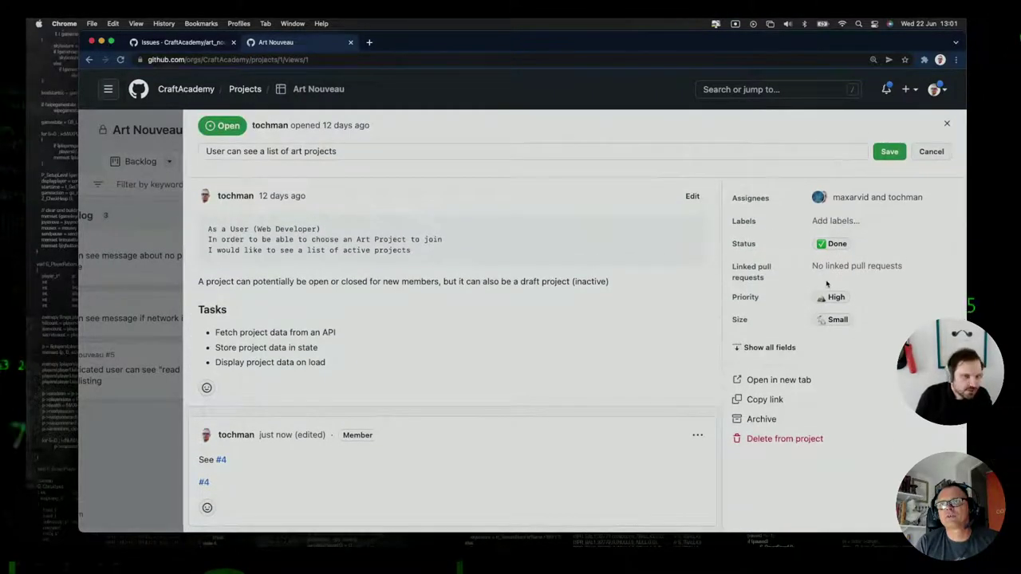
pyautogui.scroll(-3, 826, 267)
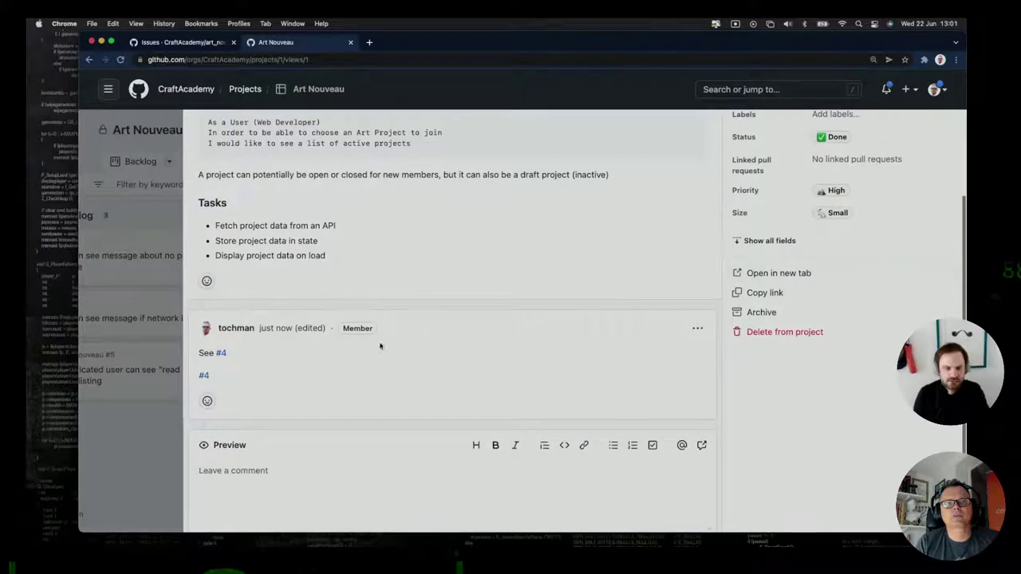
pyautogui.moveTo(203, 376)
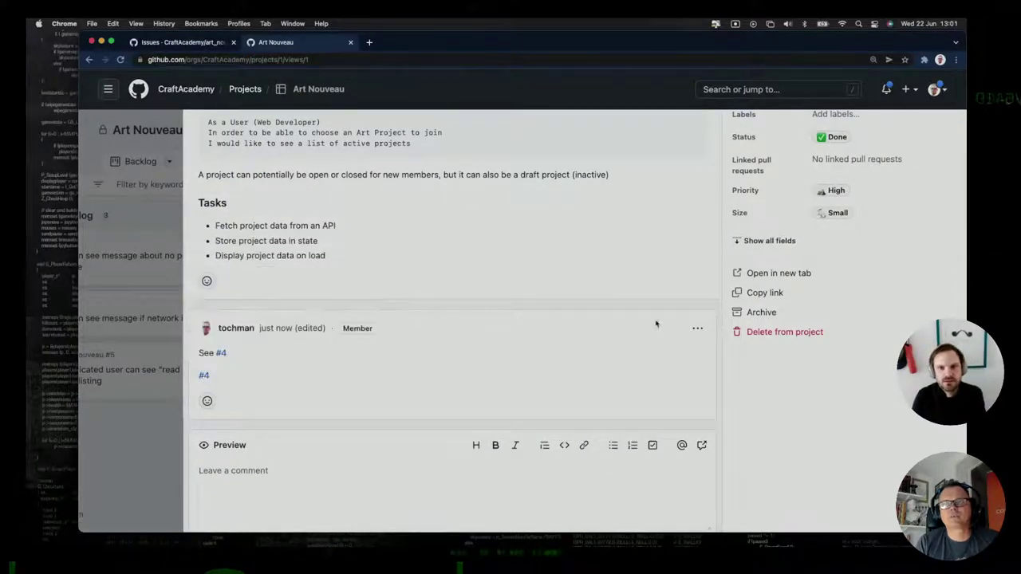
pyautogui.click(697, 328)
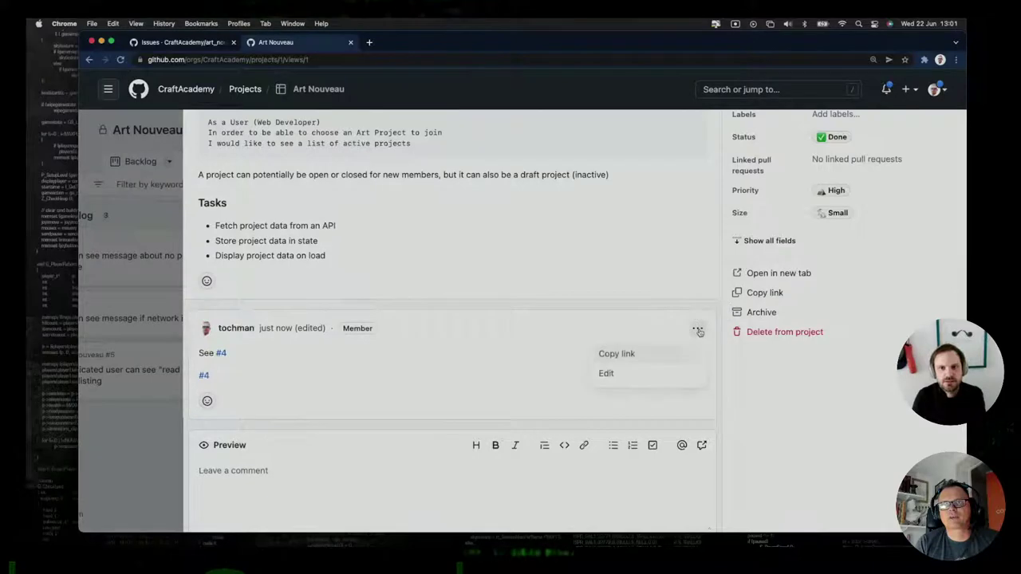
pyautogui.click(606, 374)
pyautogui.scroll(-4, 287, 447)
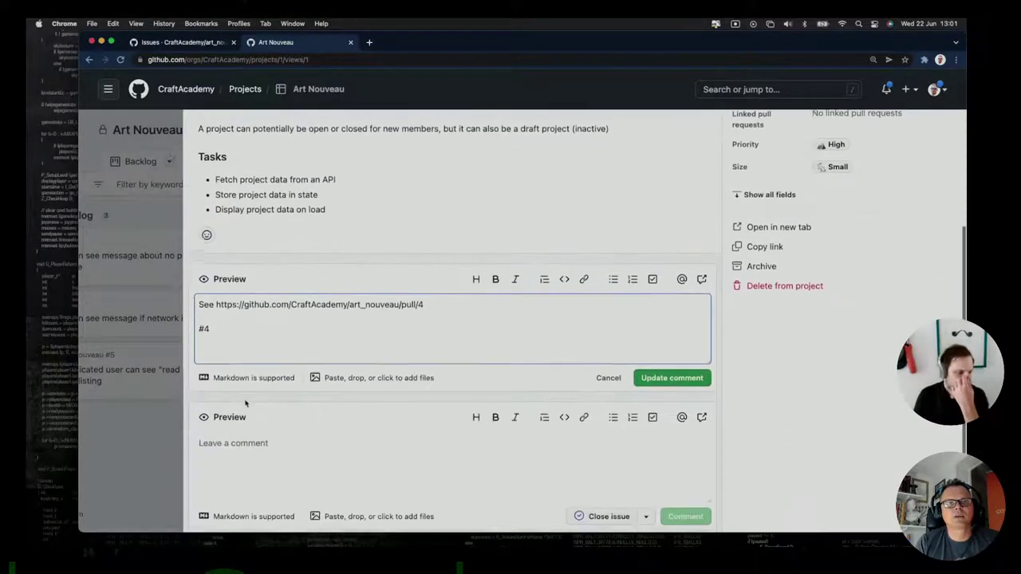
pyautogui.moveTo(214, 326); pyautogui.dragTo(186, 334)
pyautogui.press('BackSpace')
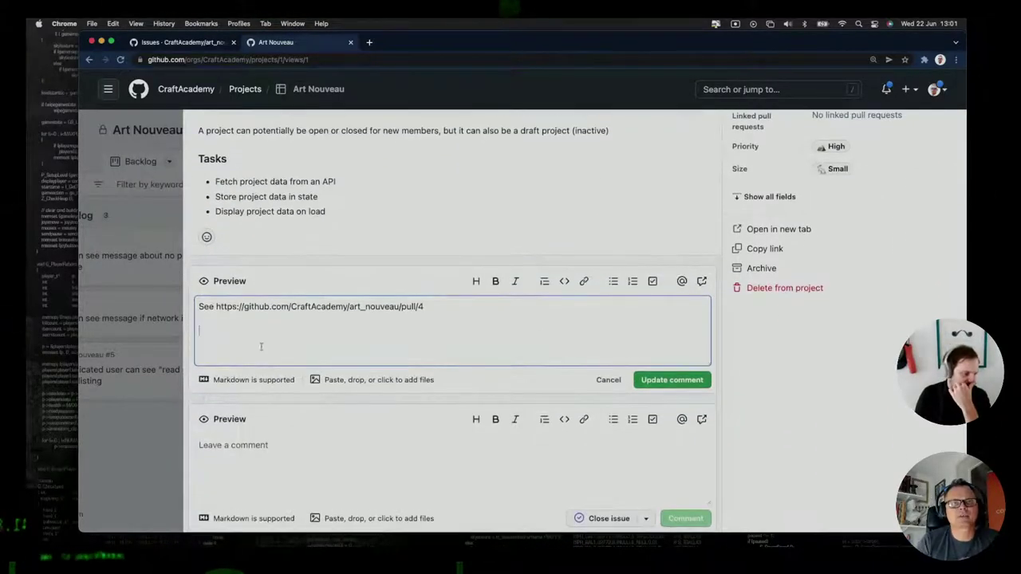
pyautogui.write('#')
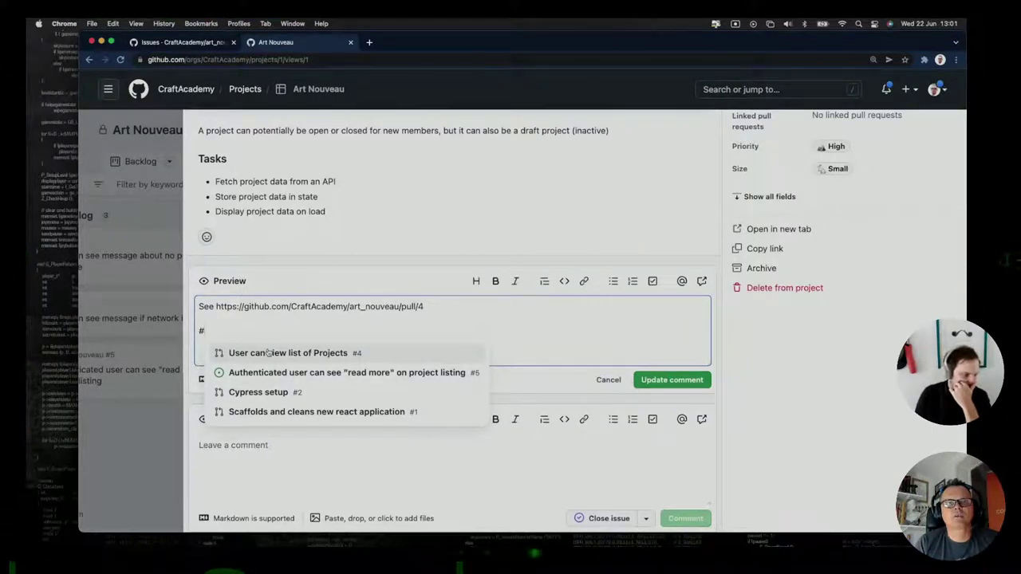
pyautogui.click(425, 312)
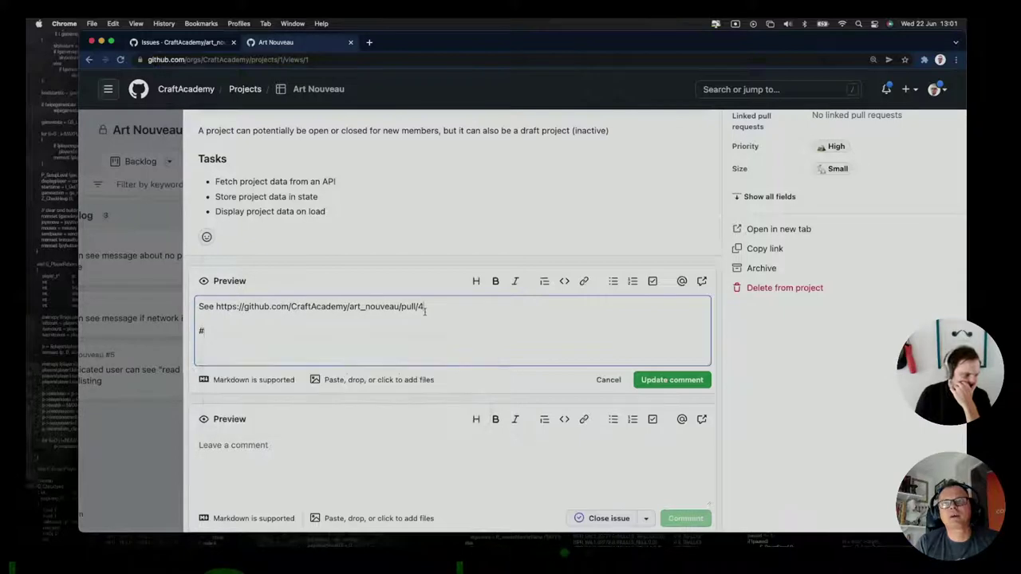
pyautogui.click(594, 381)
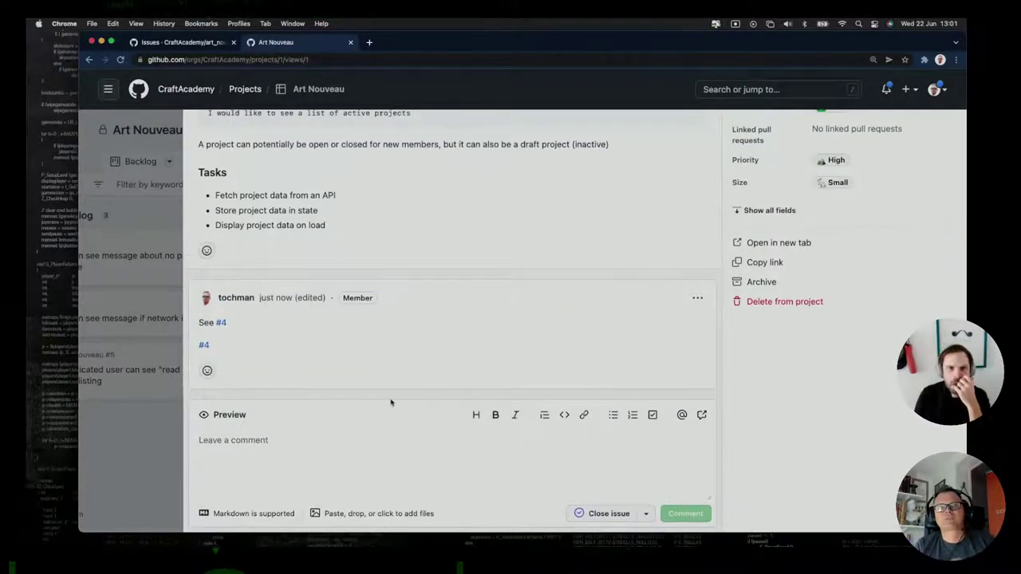
# Close the issue #3 panel on the Art Nouveau board.
pyautogui.scroll(1, 542, 320)
pyautogui.scroll(5, 642, 335)
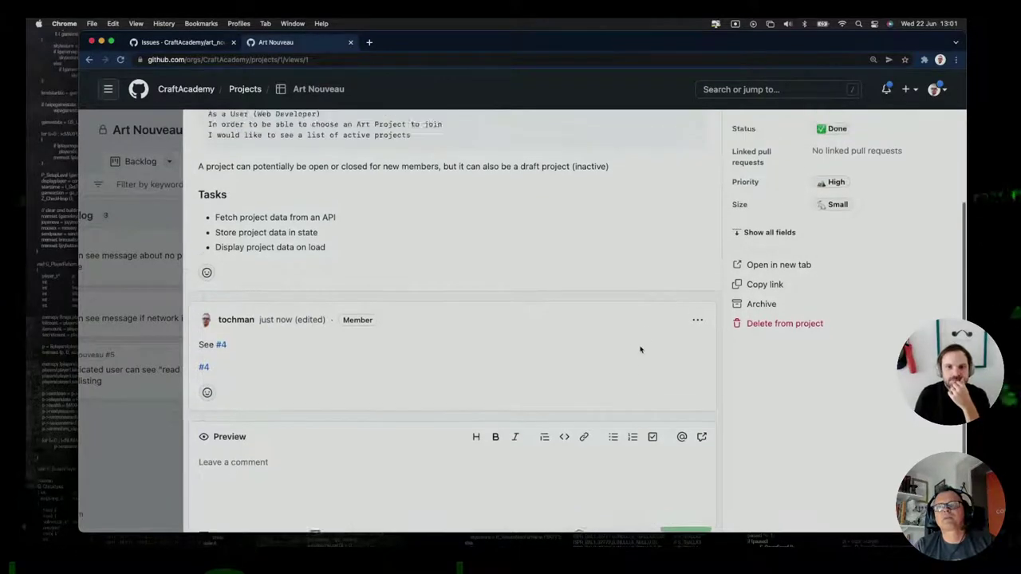
pyautogui.click(948, 133)
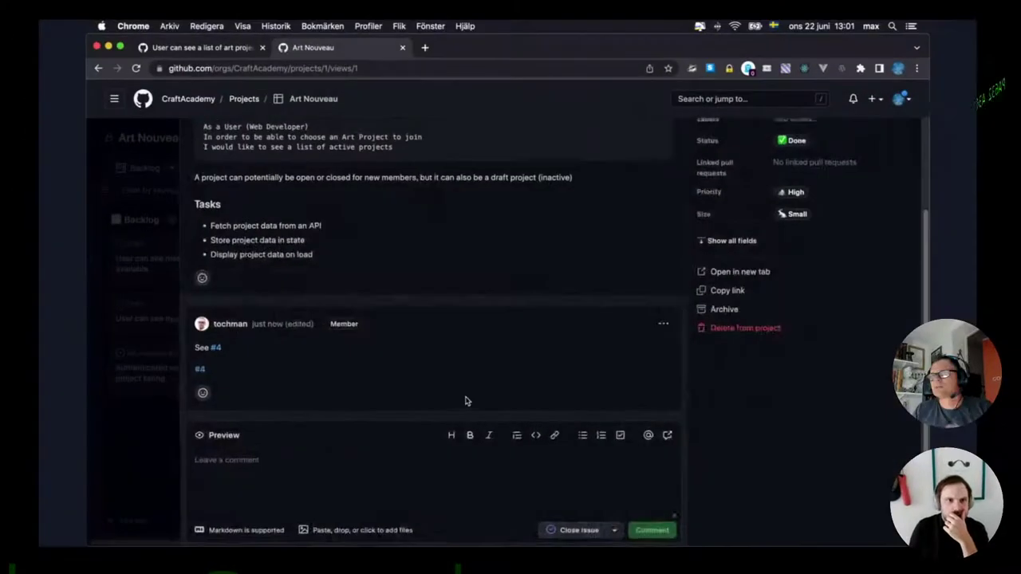
# Close issue #3 and return to the Art Nouveau board.
pyautogui.scroll(3, 467, 402)
pyautogui.scroll(-3, 467, 402)
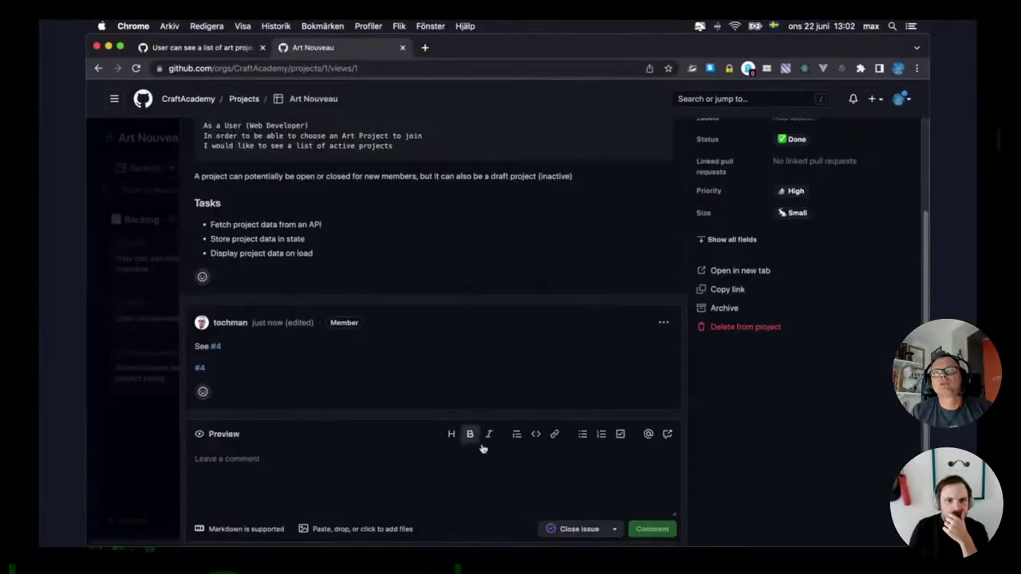
pyautogui.click(573, 531)
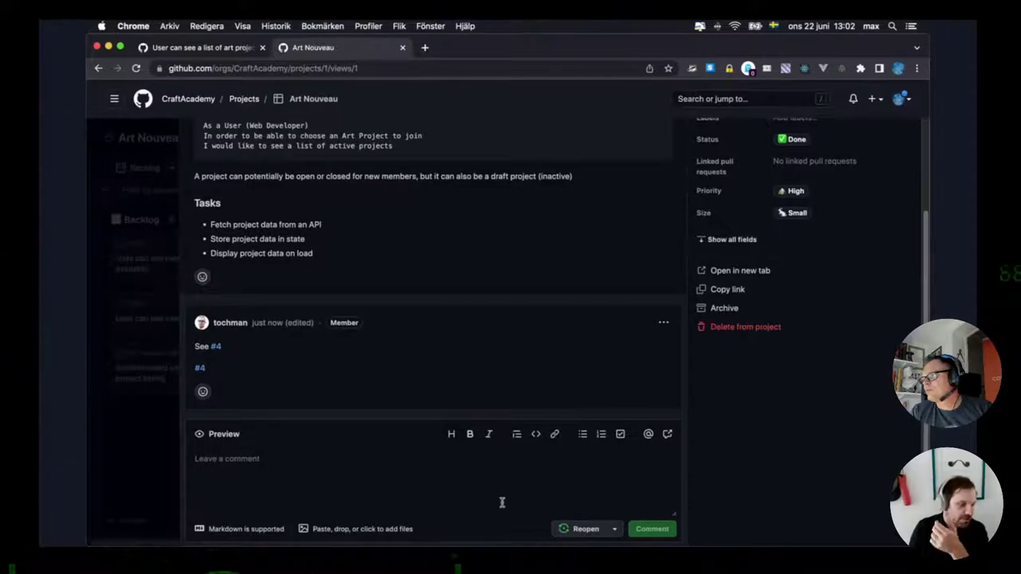
pyautogui.scroll(3, 490, 499)
pyautogui.scroll(-3, 200, 175)
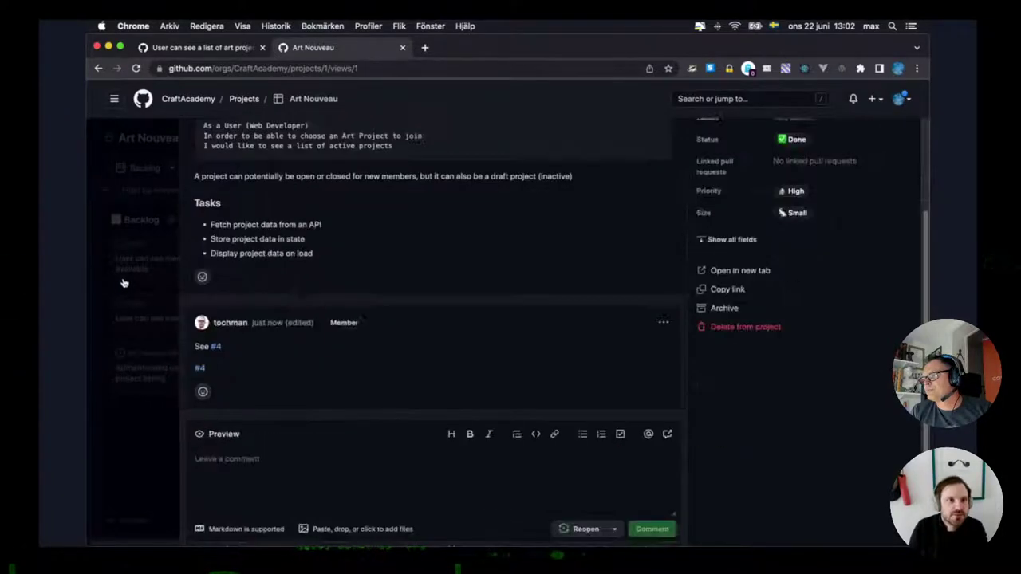
pyautogui.click(123, 282)
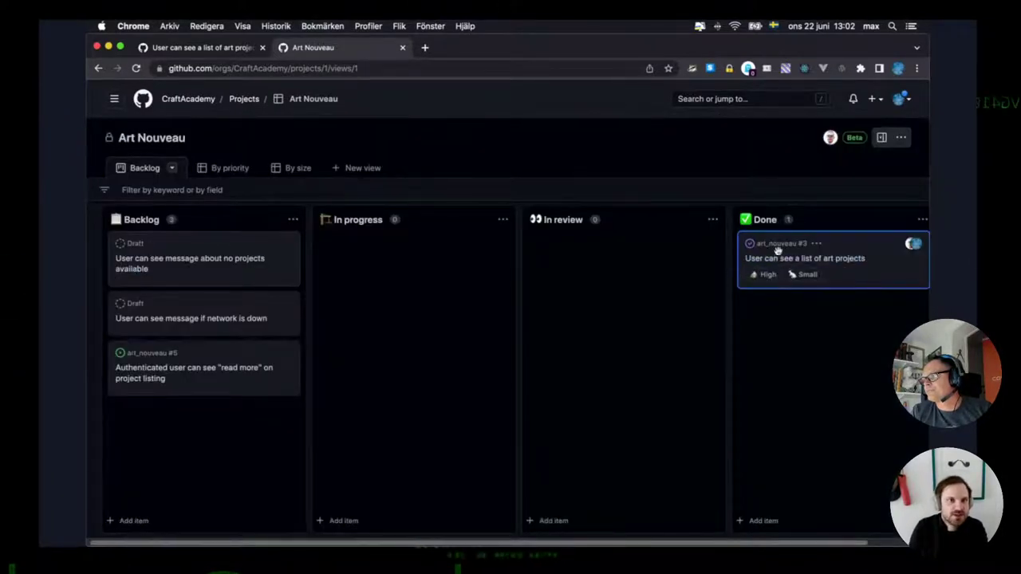
# Confirm issue #3 is closed in Done and only one open issue remains in art_nouveau.
pyautogui.click(834, 261)
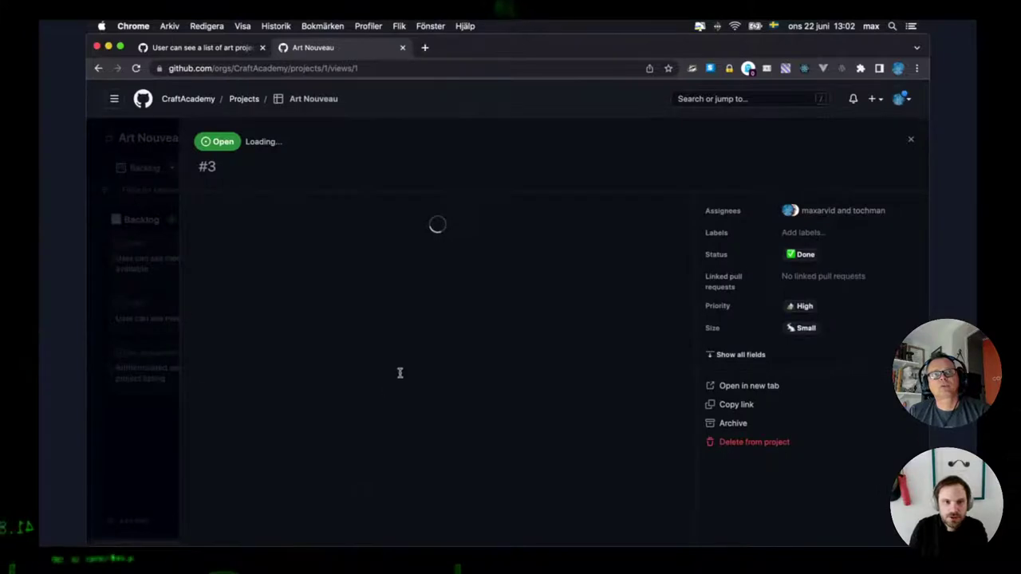
pyautogui.scroll(-3, 426, 387)
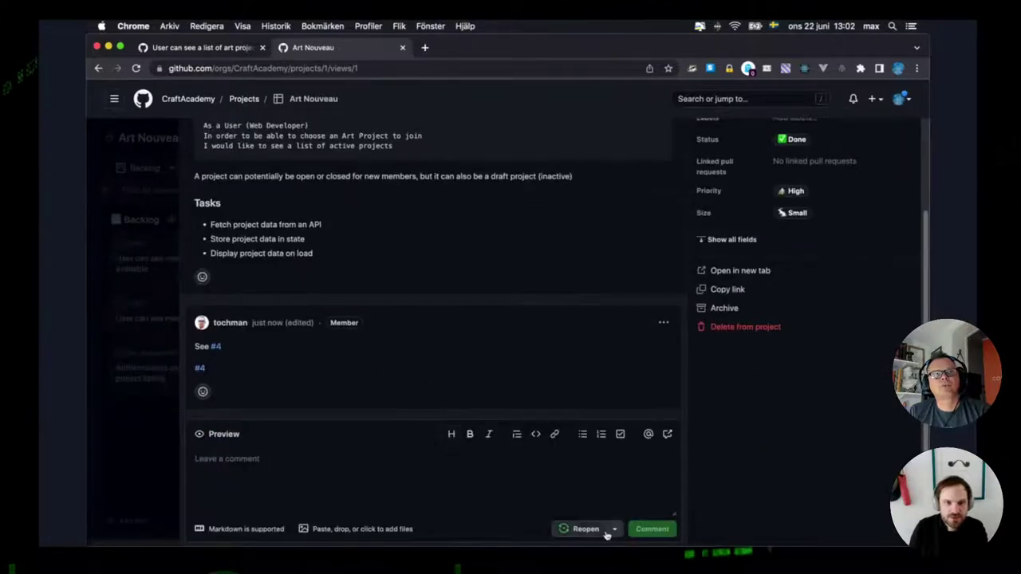
pyautogui.scroll(5, 431, 319)
pyautogui.click(190, 49)
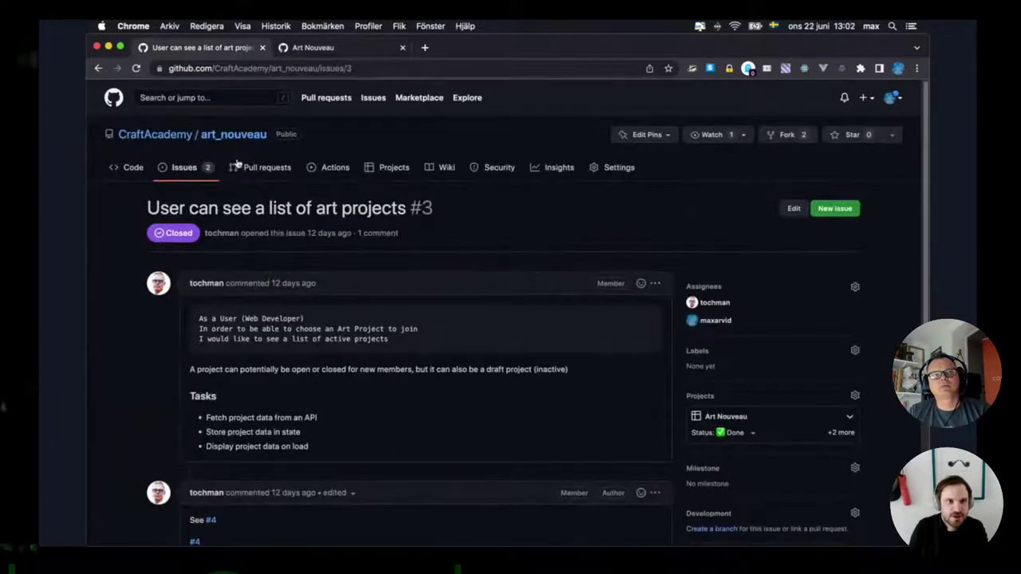
pyautogui.click(182, 168)
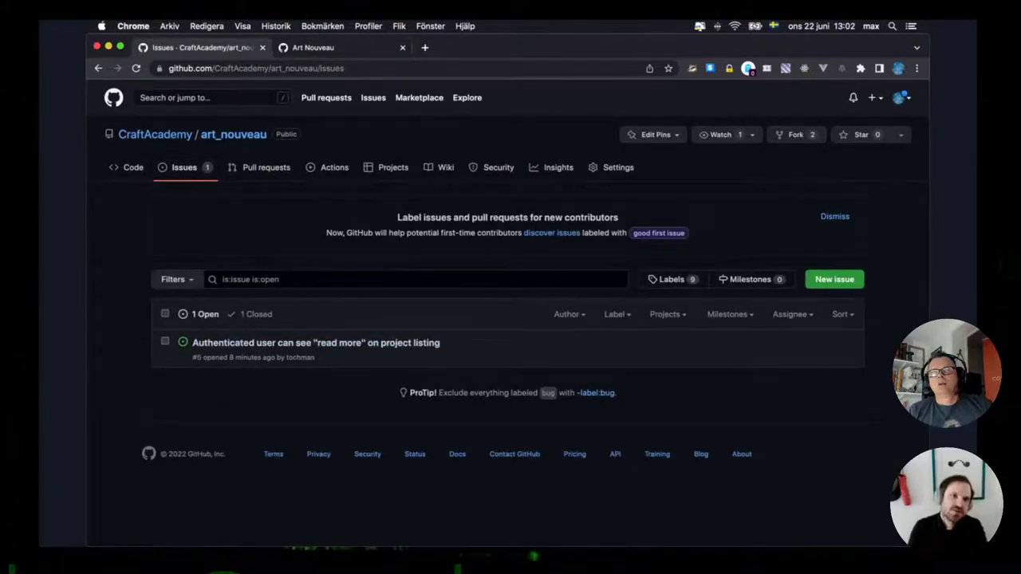
pyautogui.click(335, 47)
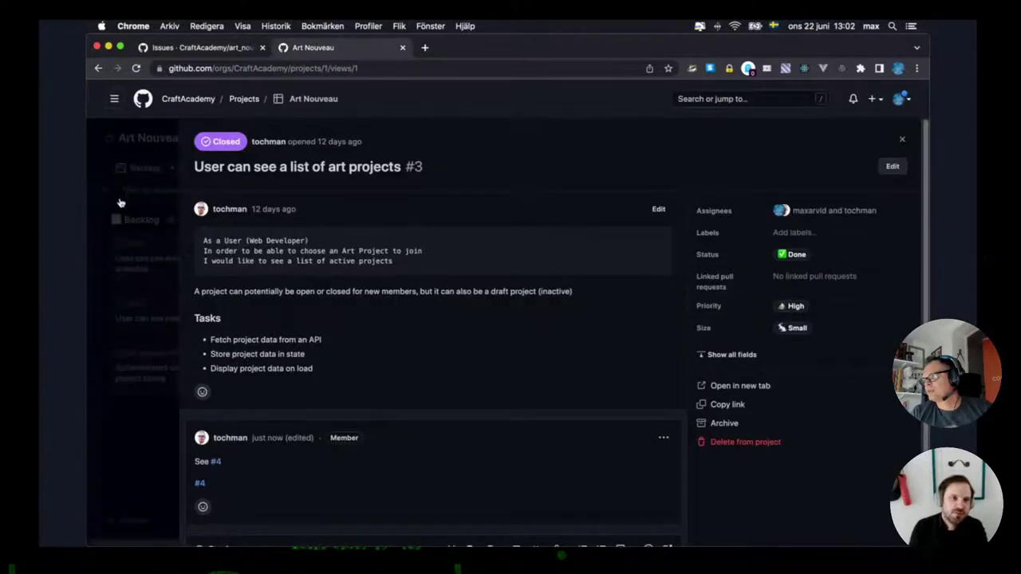
pyautogui.click(120, 203)
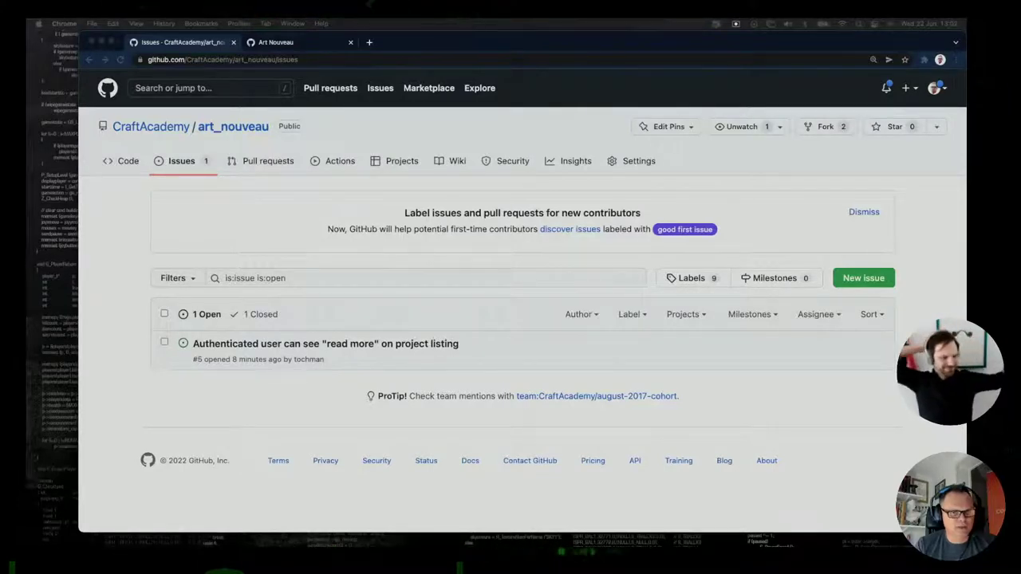
# In Terminal, move into the art_nouveau repository folder and check its git status.
pyautogui.press('super+Tab')
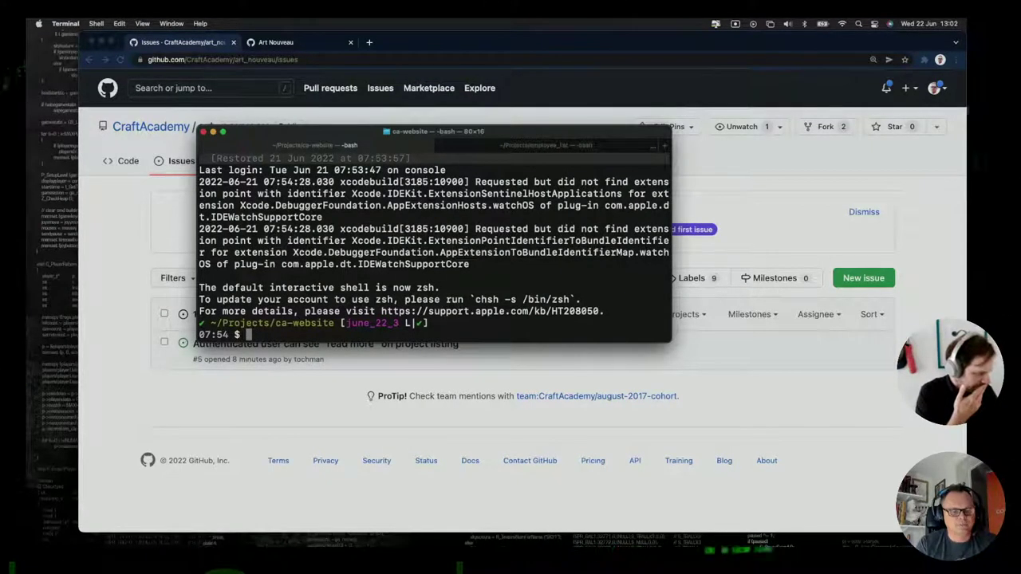
pyautogui.write('cd ..')
pyautogui.press('Return')
pyautogui.write('clea')
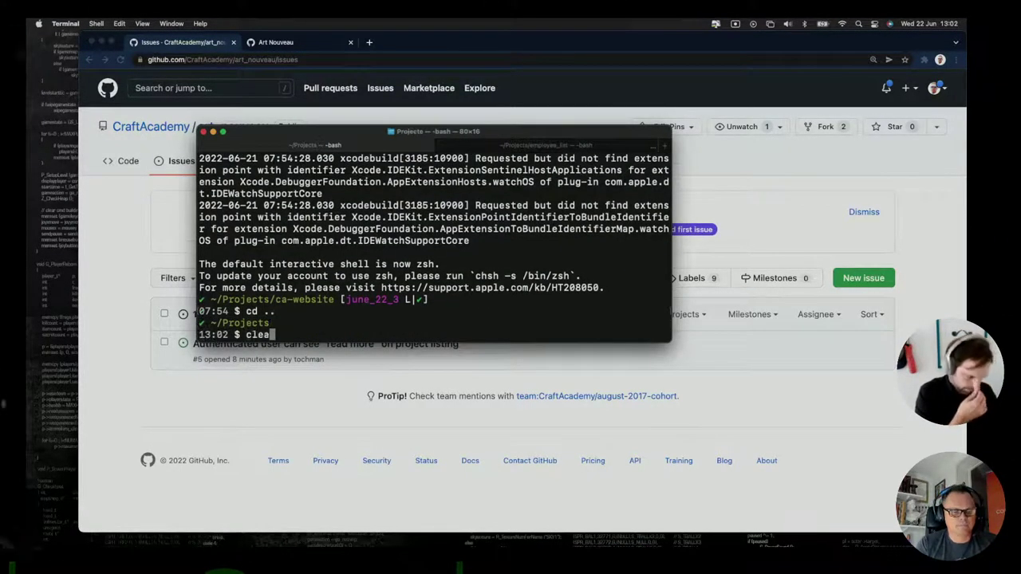
pyautogui.write('r')
pyautogui.press('Return')
pyautogui.write('cd ar')
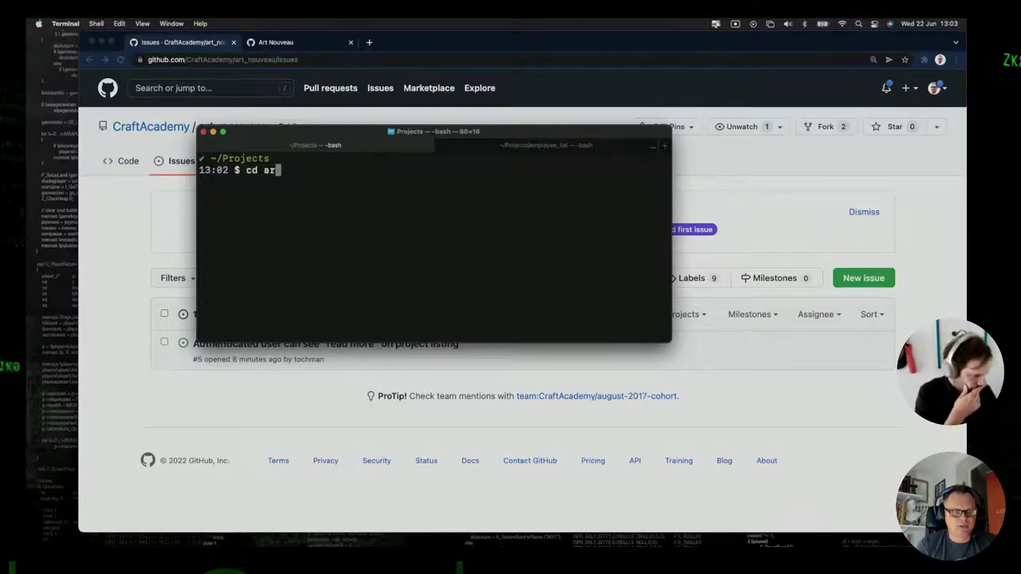
pyautogui.press('Tab')
pyautogui.press('Return')
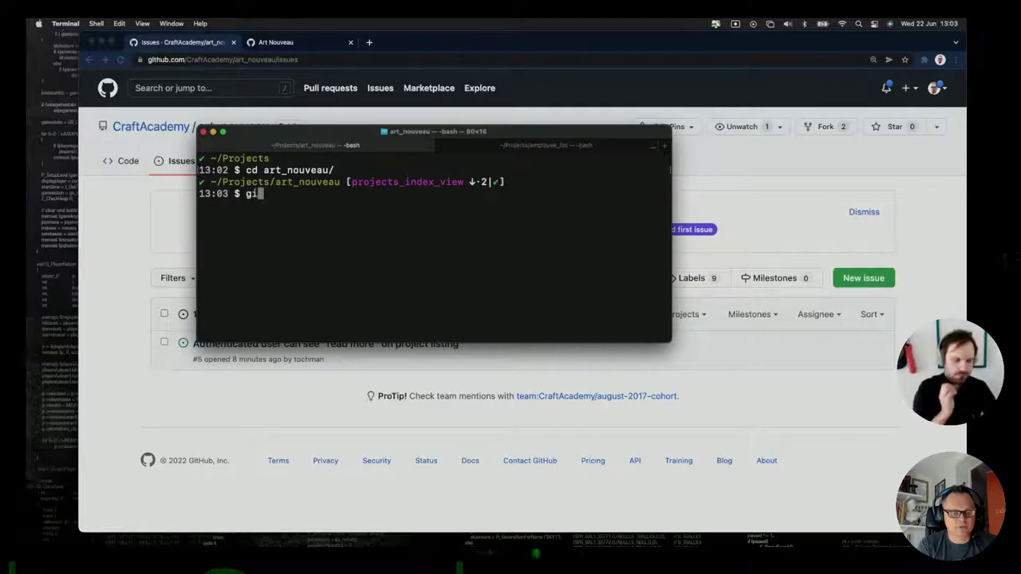
pyautogui.press('Return')
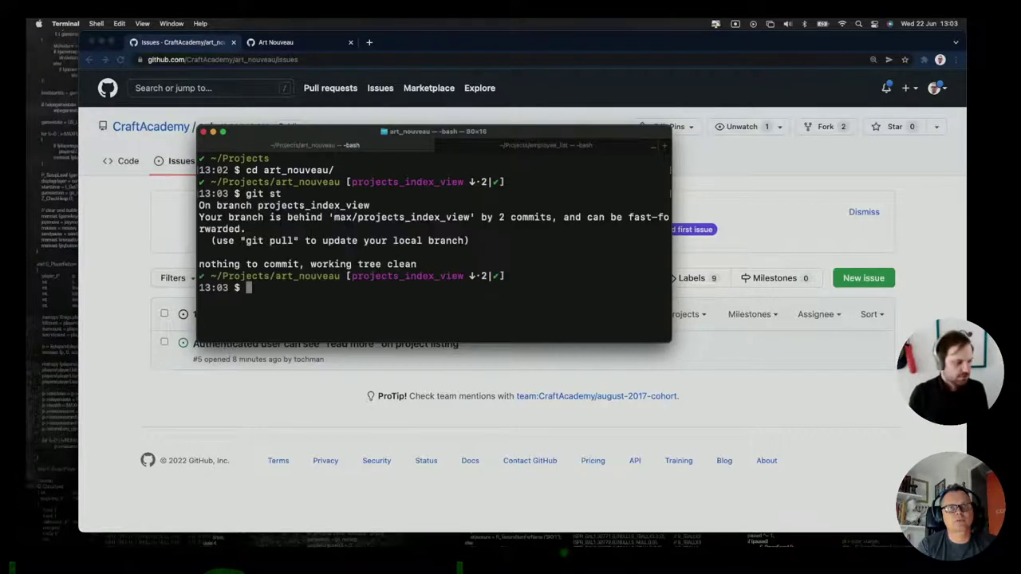
# After a failed attempt at another branch, check out the development branch.
pyautogui.write('git co ma')
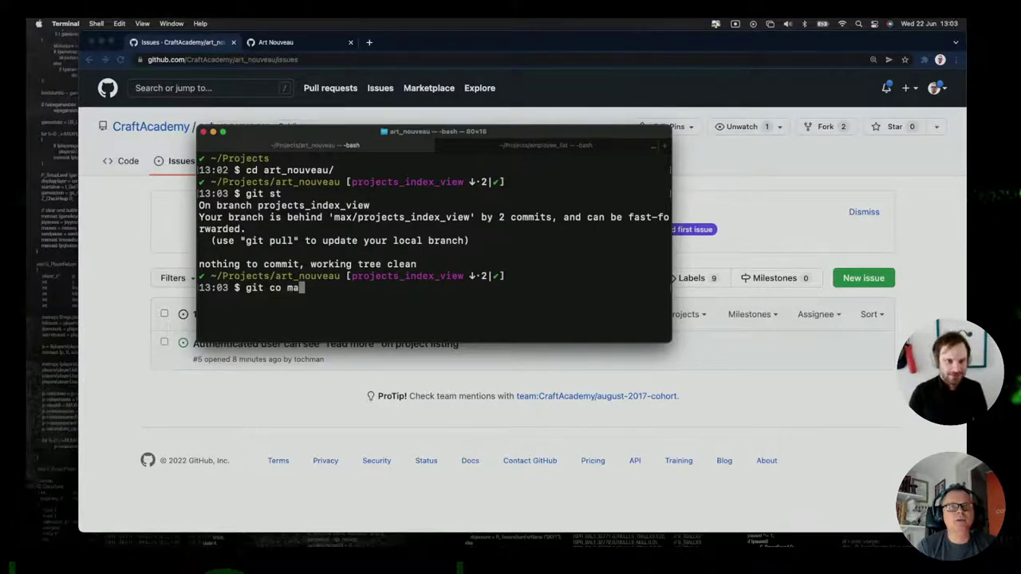
pyautogui.write('x/')
pyautogui.press('BackSpace')
pyautogui.press('BackSpace')
pyautogui.write('in')
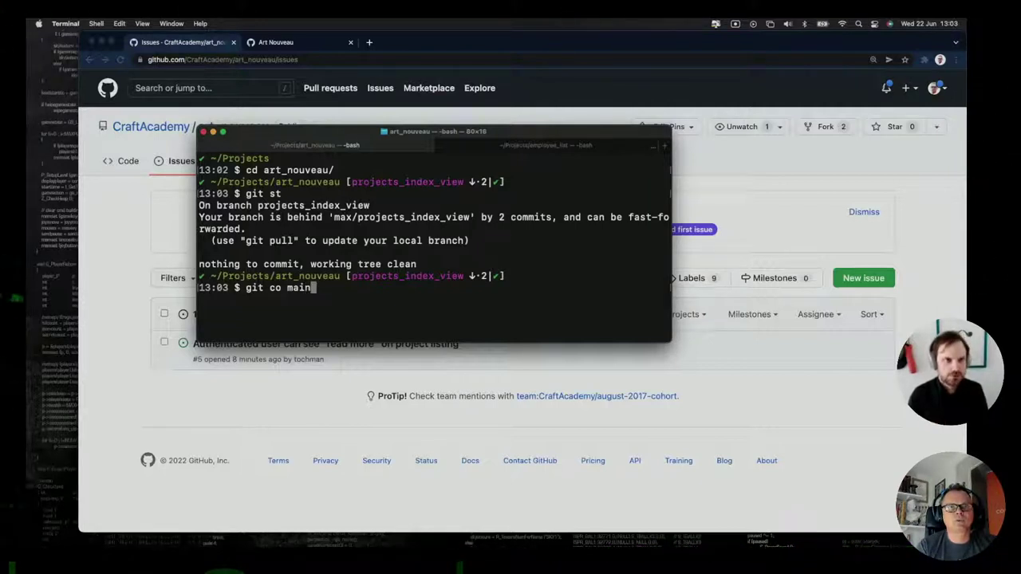
pyautogui.press('Return')
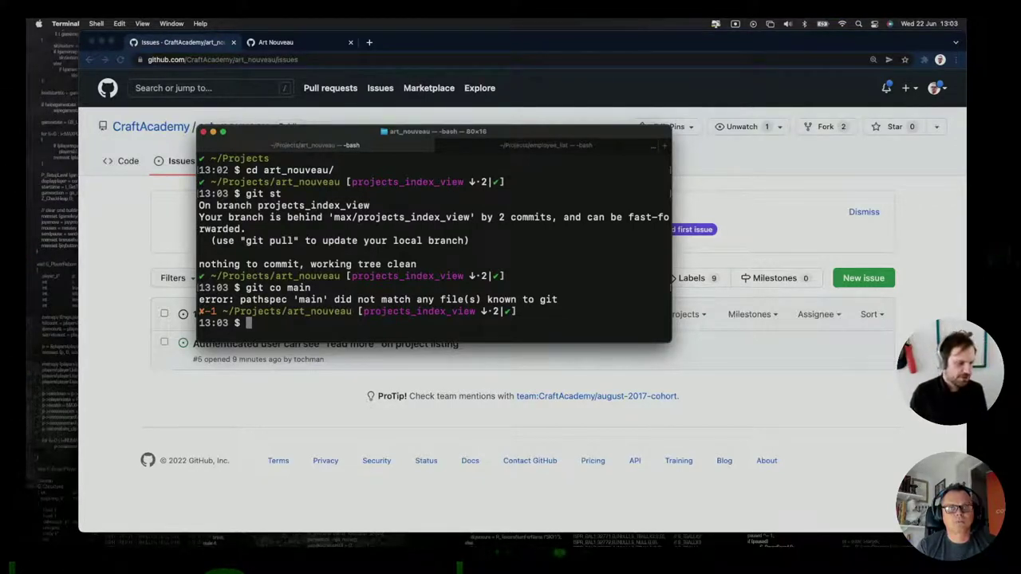
pyautogui.write('git co ')
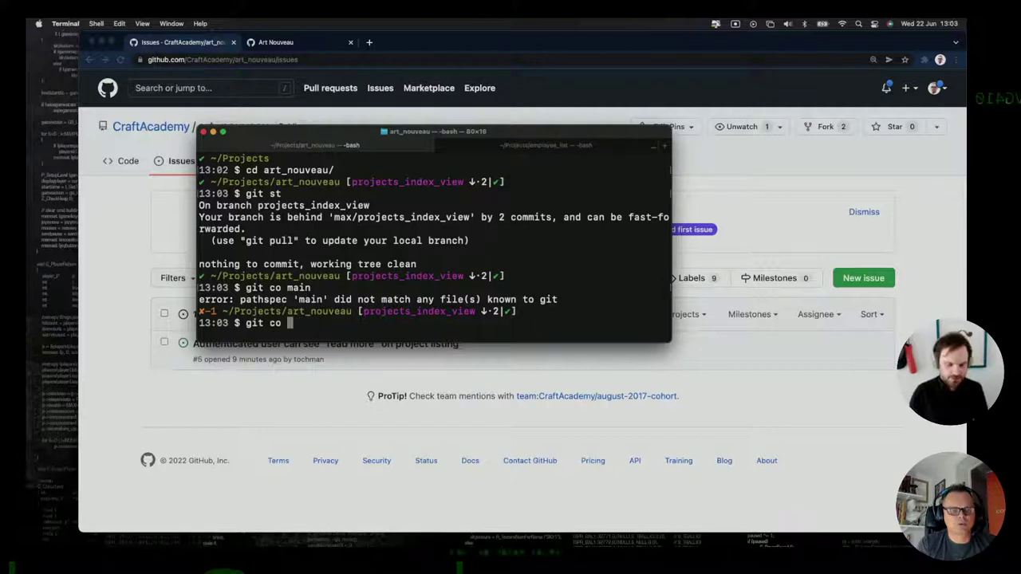
pyautogui.write('development')
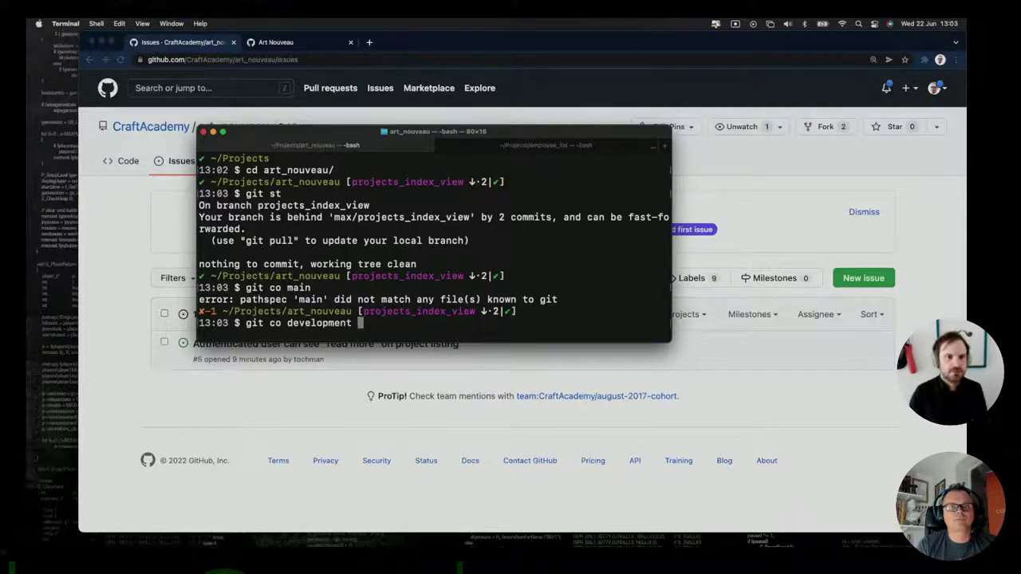
pyautogui.press('Return')
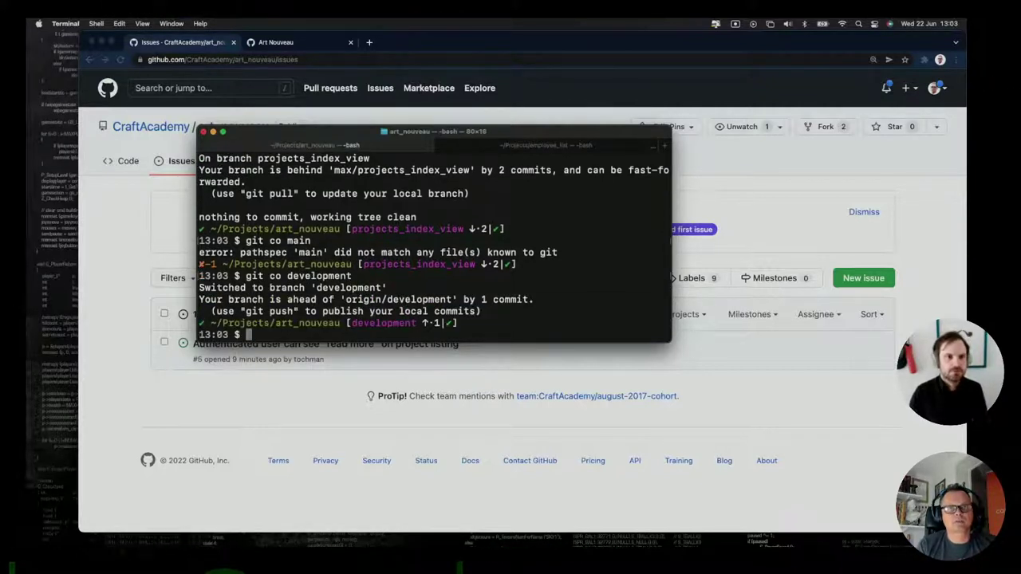
# Run git pull upstream development, then start installing dependencies with yarn.
pyautogui.write('git pull')
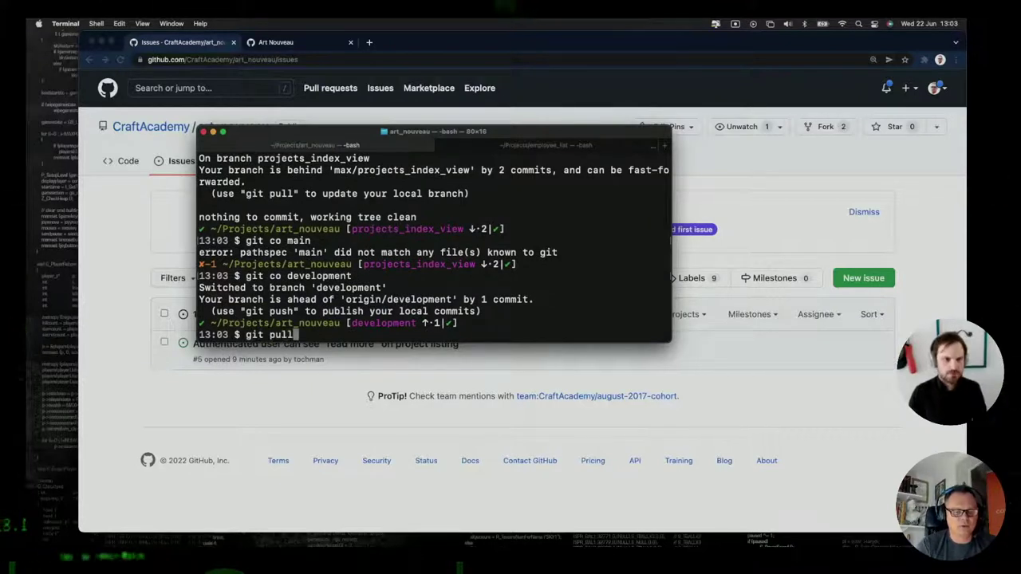
pyautogui.write(' upstream development')
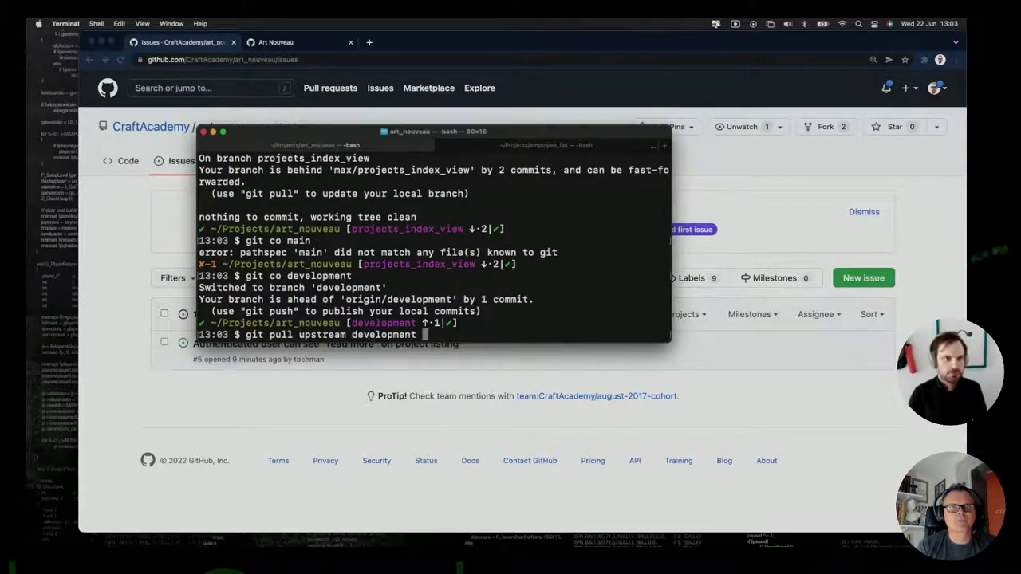
pyautogui.press('Return')
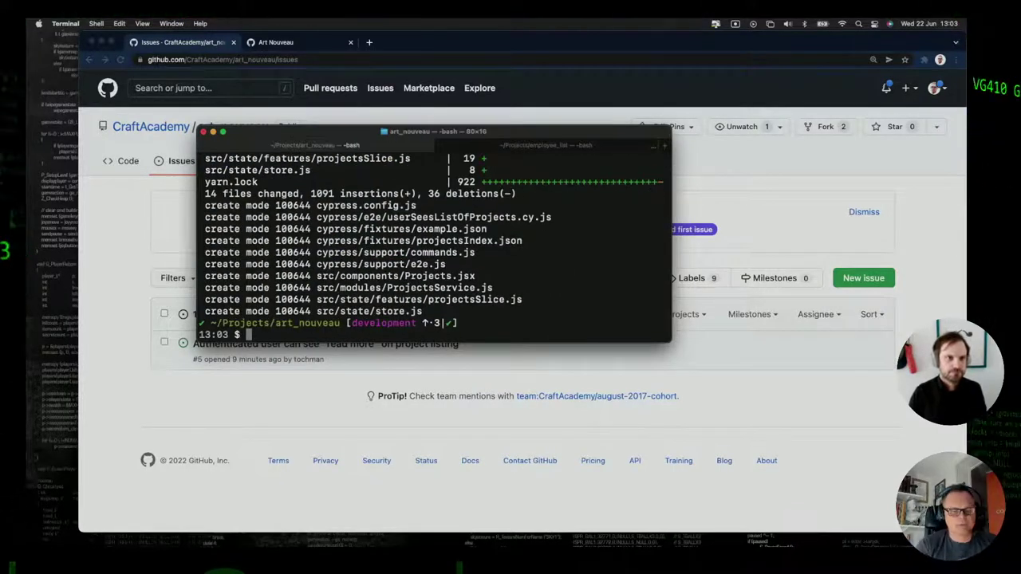
pyautogui.write('yarn')
pyautogui.press('Return')
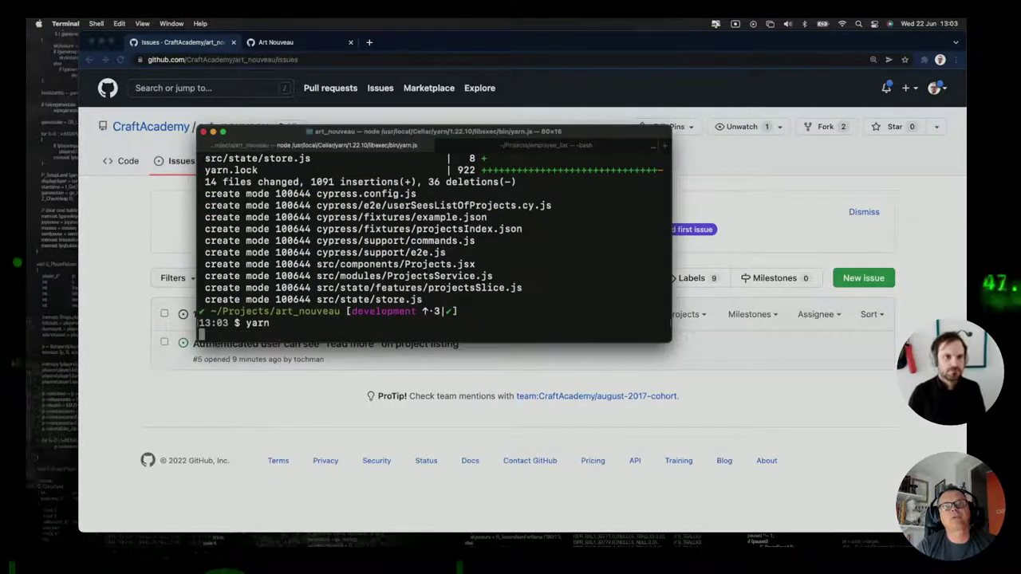